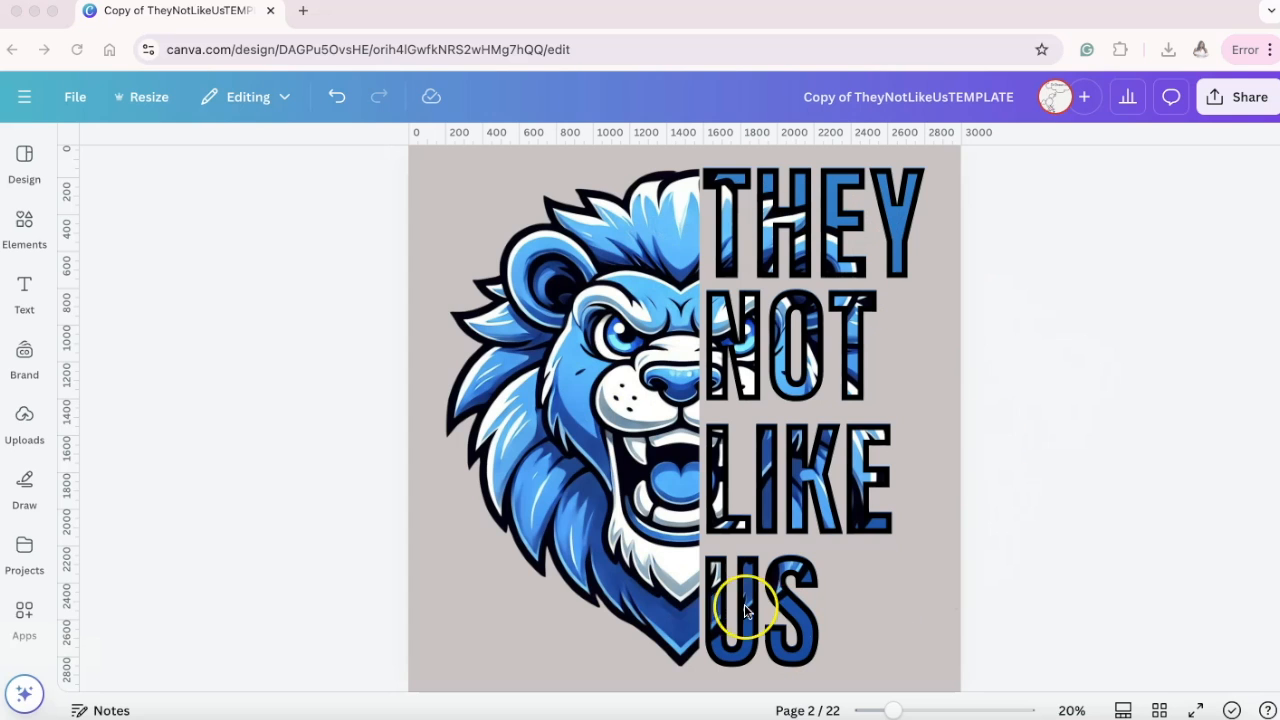
# Look through the finished lion and photo examples, the Canva template covers and the lettering pages in the template copy.
pyautogui.scroll(5, 685, 458)
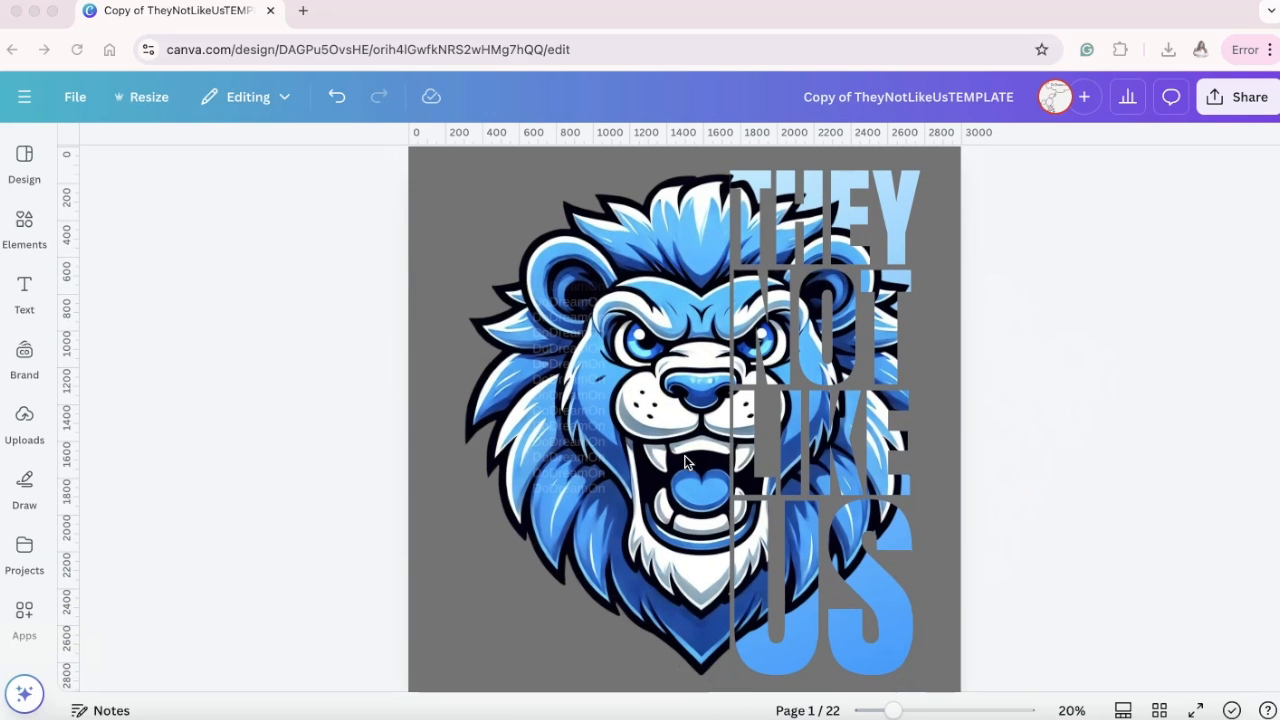
pyautogui.scroll(-5, 953, 450)
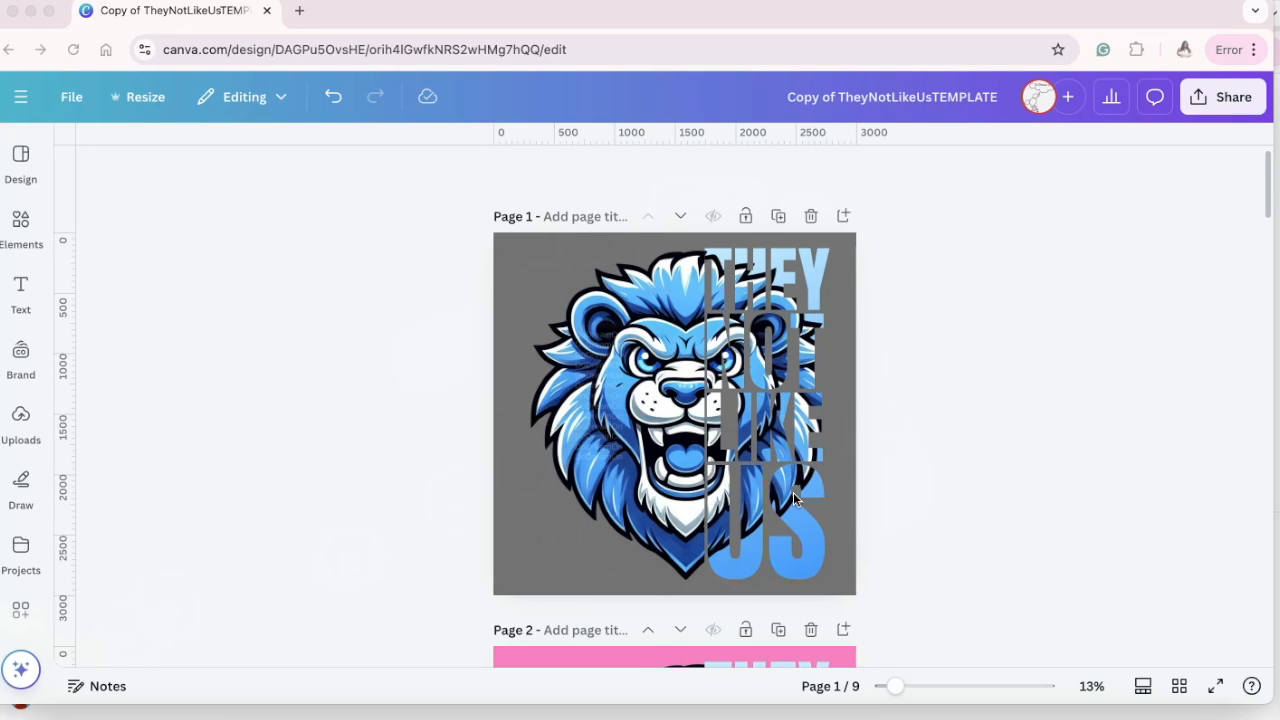
pyautogui.scroll(-8, 793, 492)
pyautogui.scroll(-10, 795, 498)
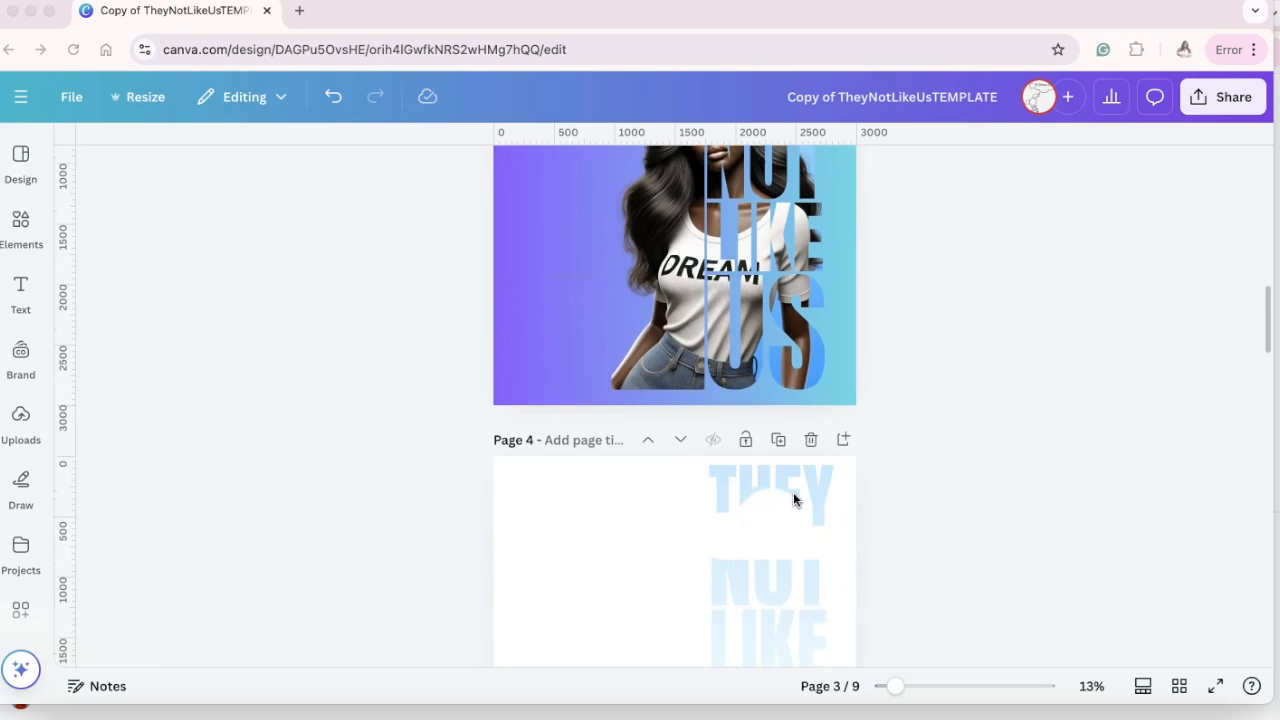
pyautogui.scroll(-7, 794, 498)
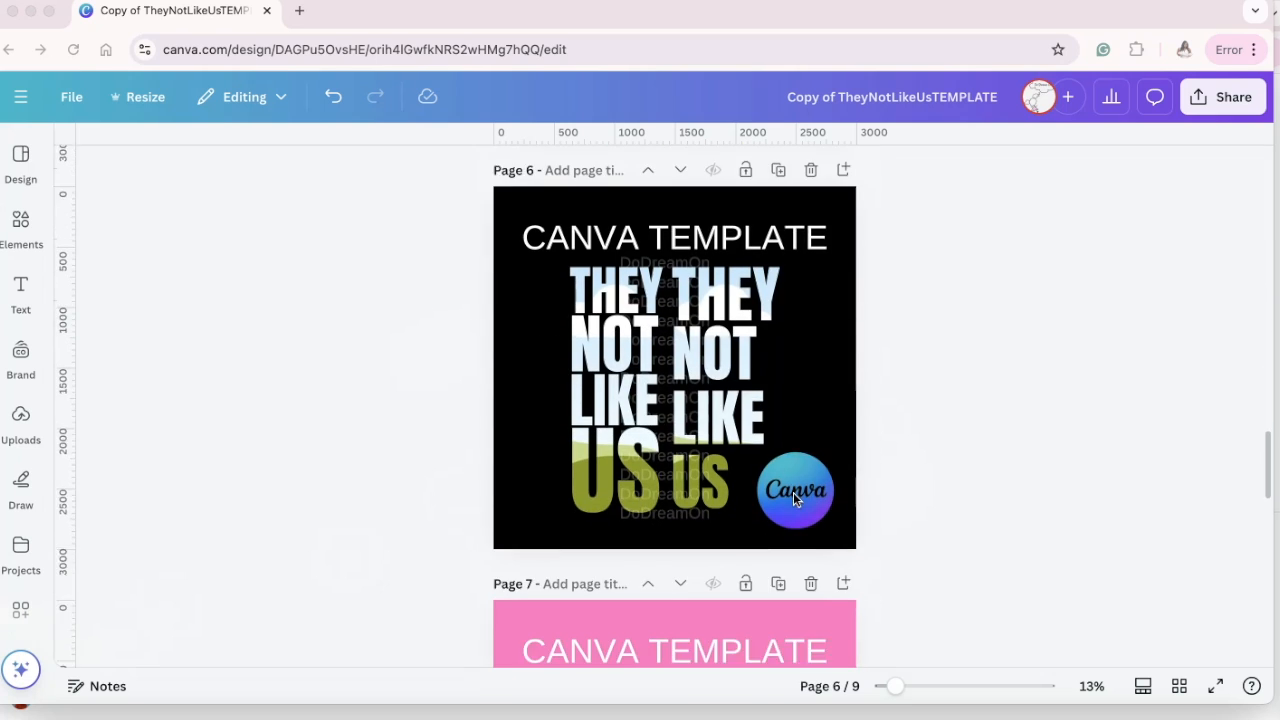
pyautogui.scroll(2, 793, 498)
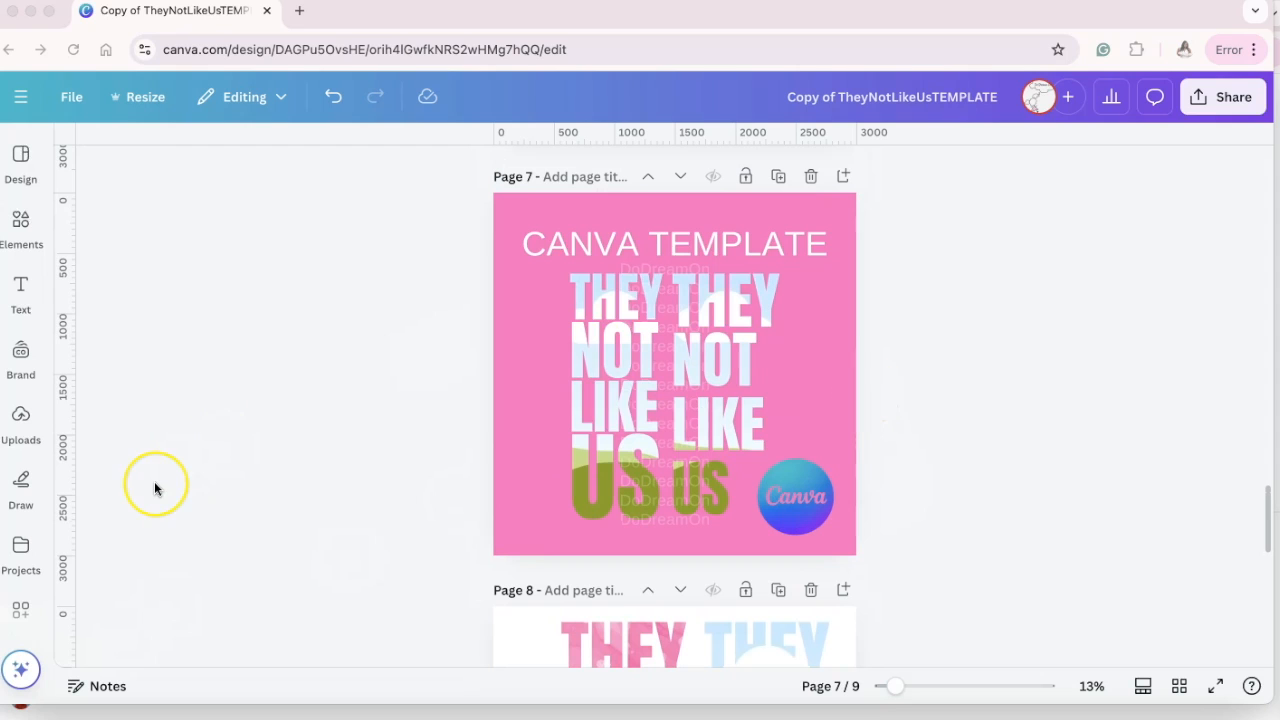
pyautogui.scroll(-7, 155, 487)
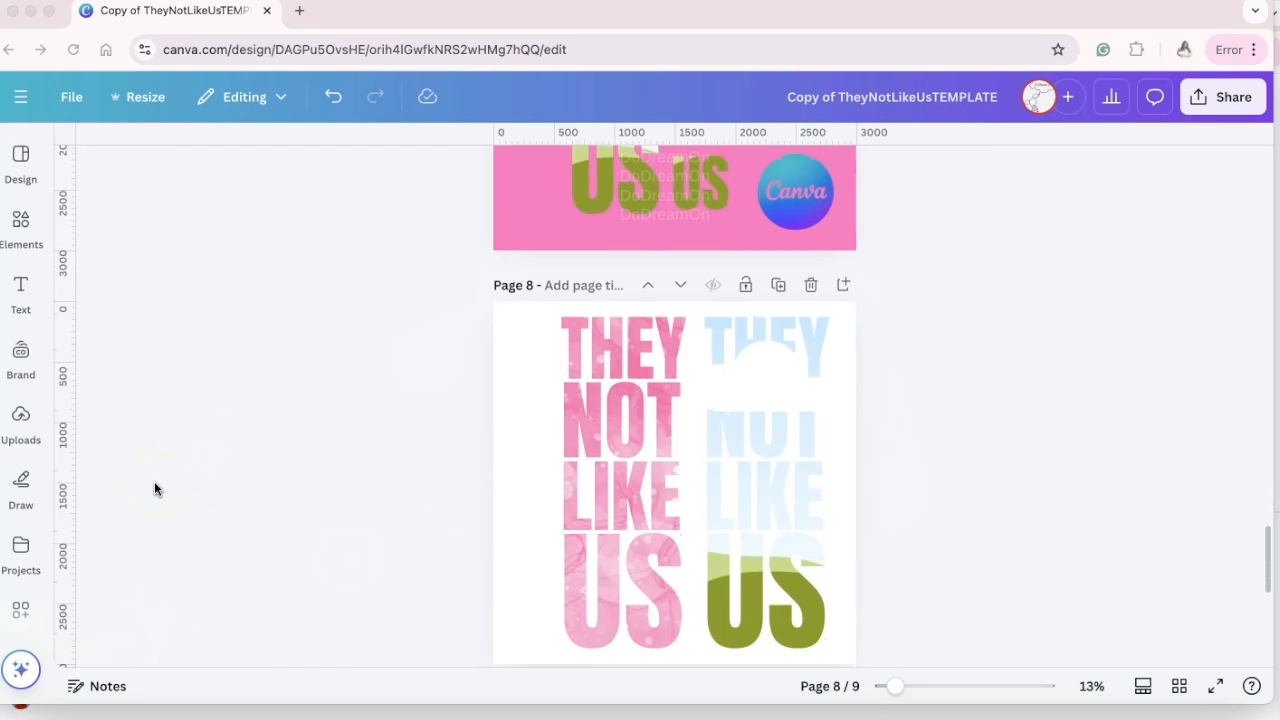
pyautogui.scroll(8, 154, 487)
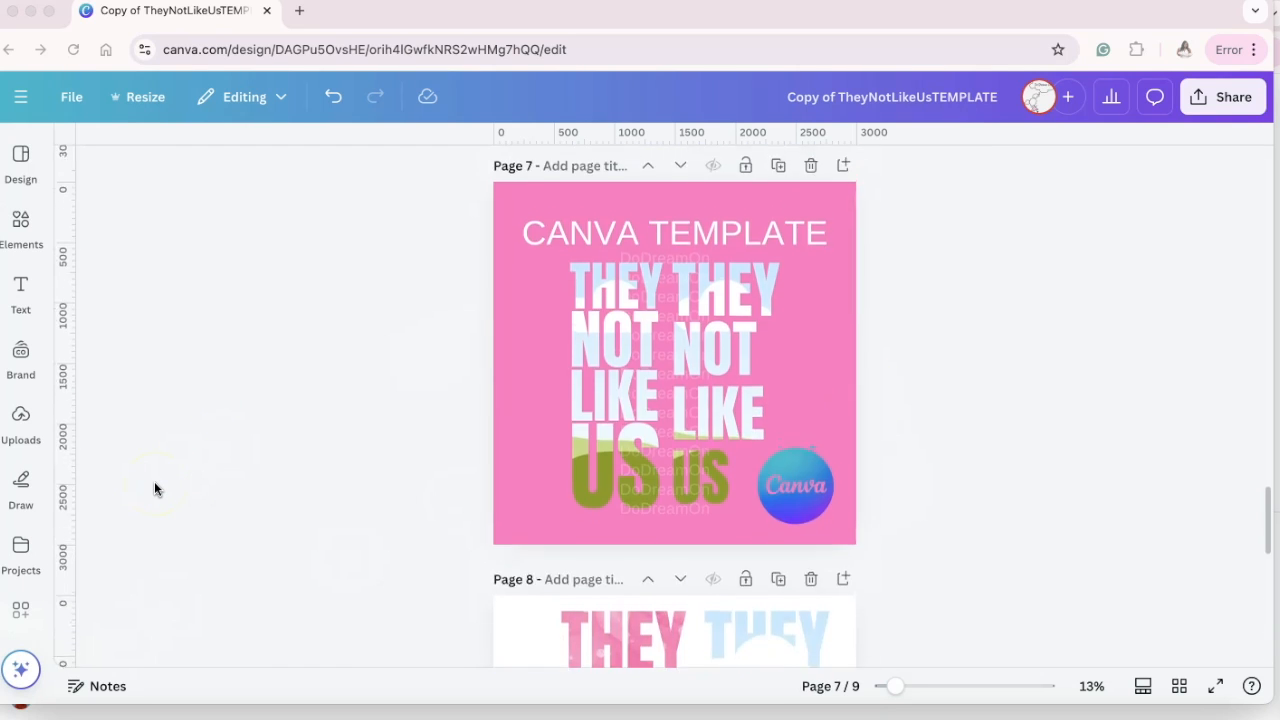
pyautogui.scroll(2, 303, 388)
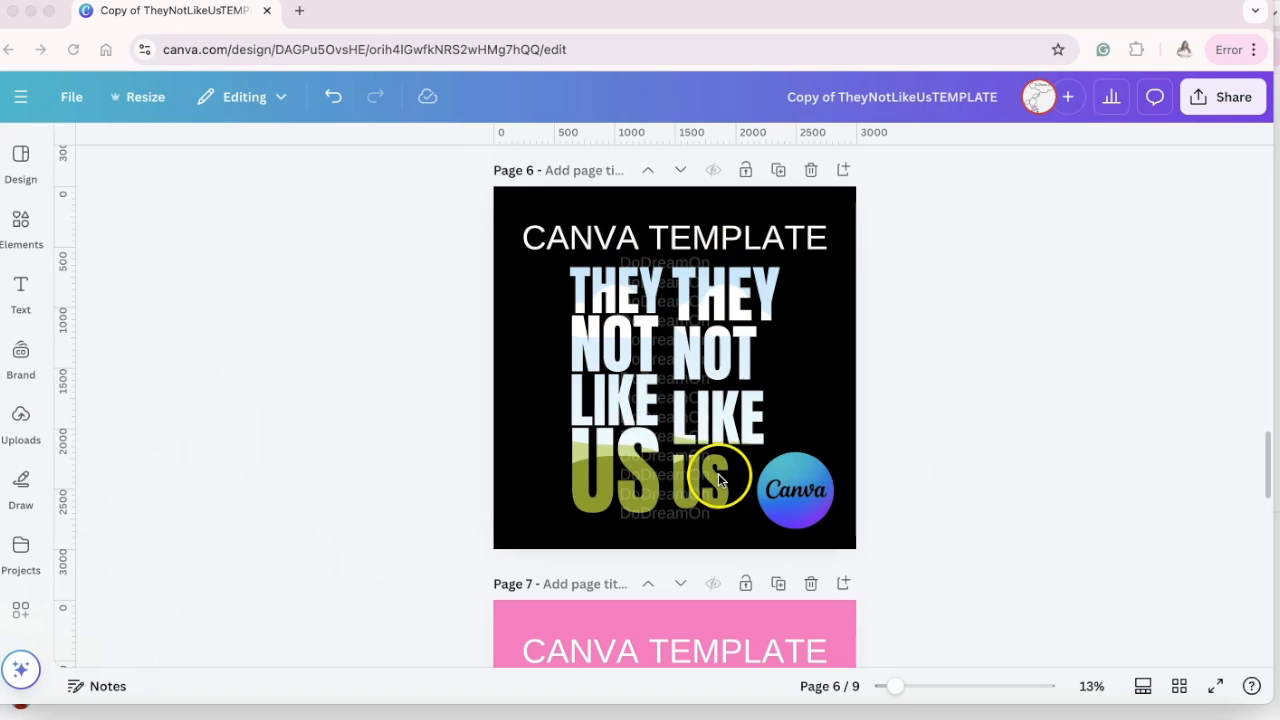
pyautogui.scroll(-10, 716, 470)
pyautogui.scroll(-2, 716, 475)
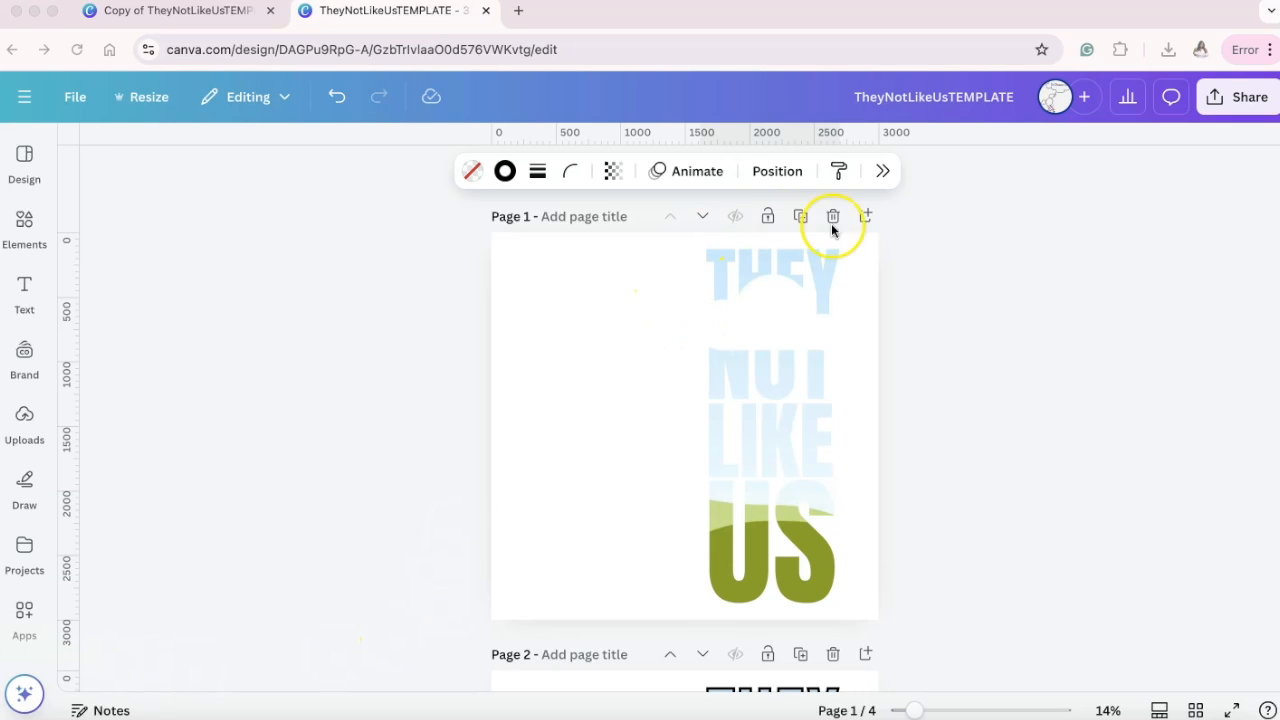
# Review the four lettering pages and examine the border color and border weight options of the outlined lettering on page 4.
pyautogui.scroll(-5, 944, 445)
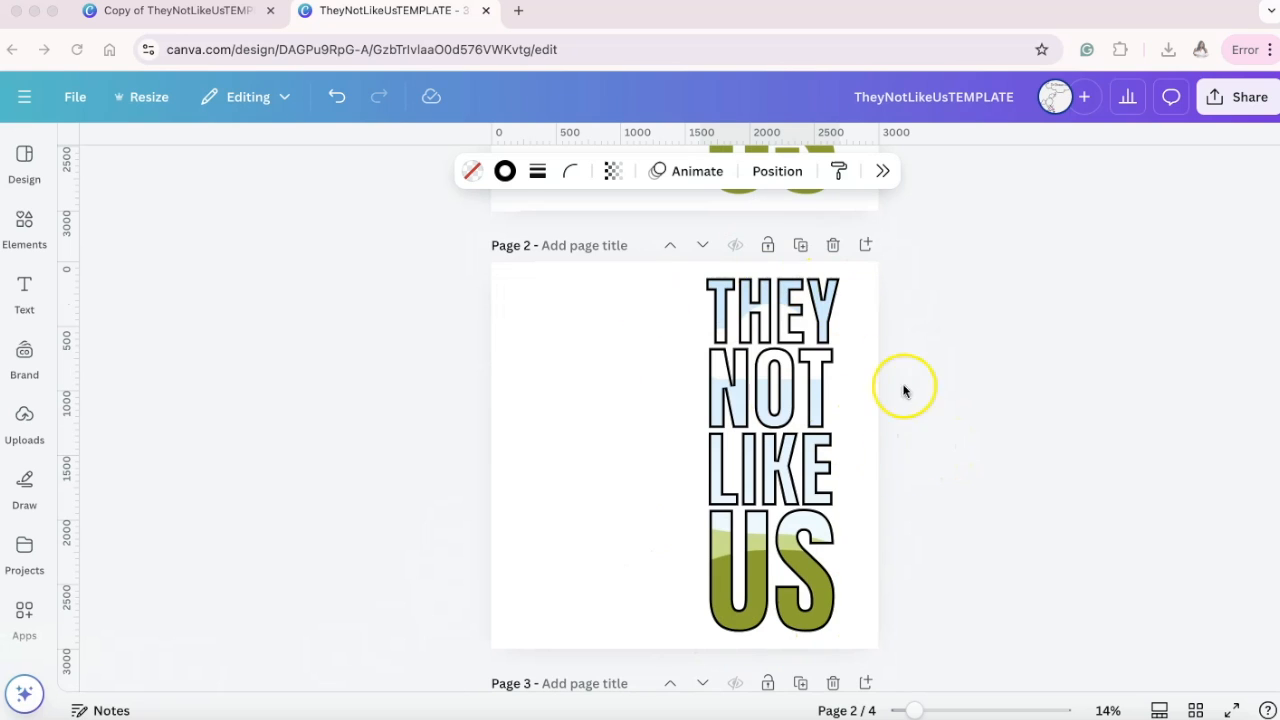
pyautogui.scroll(-3, 657, 601)
pyautogui.scroll(-2, 657, 601)
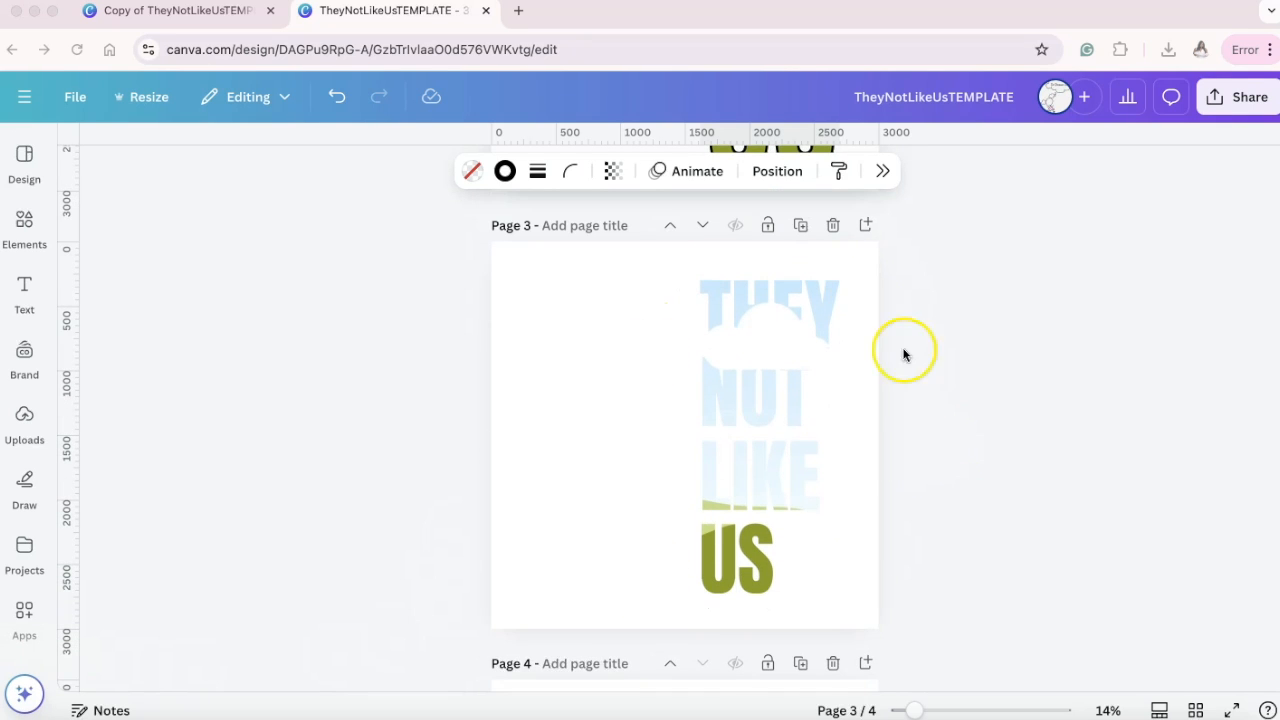
pyautogui.scroll(-5, 846, 615)
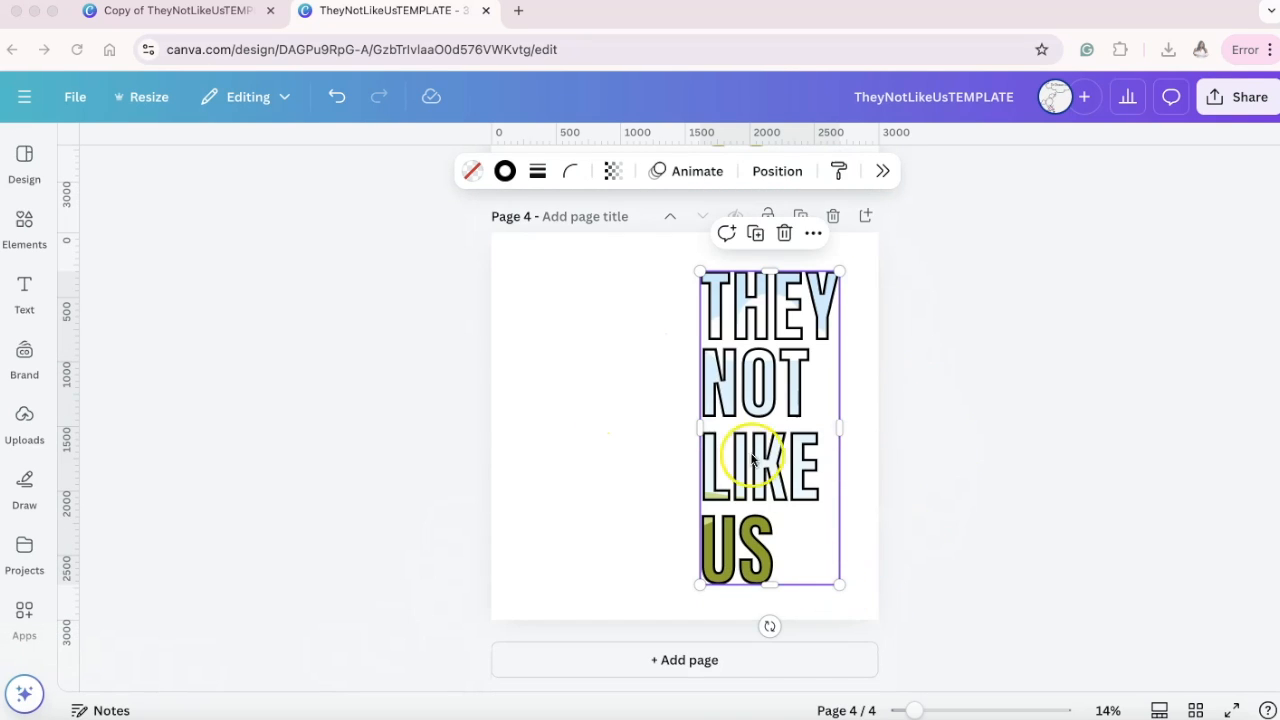
pyautogui.click(911, 387)
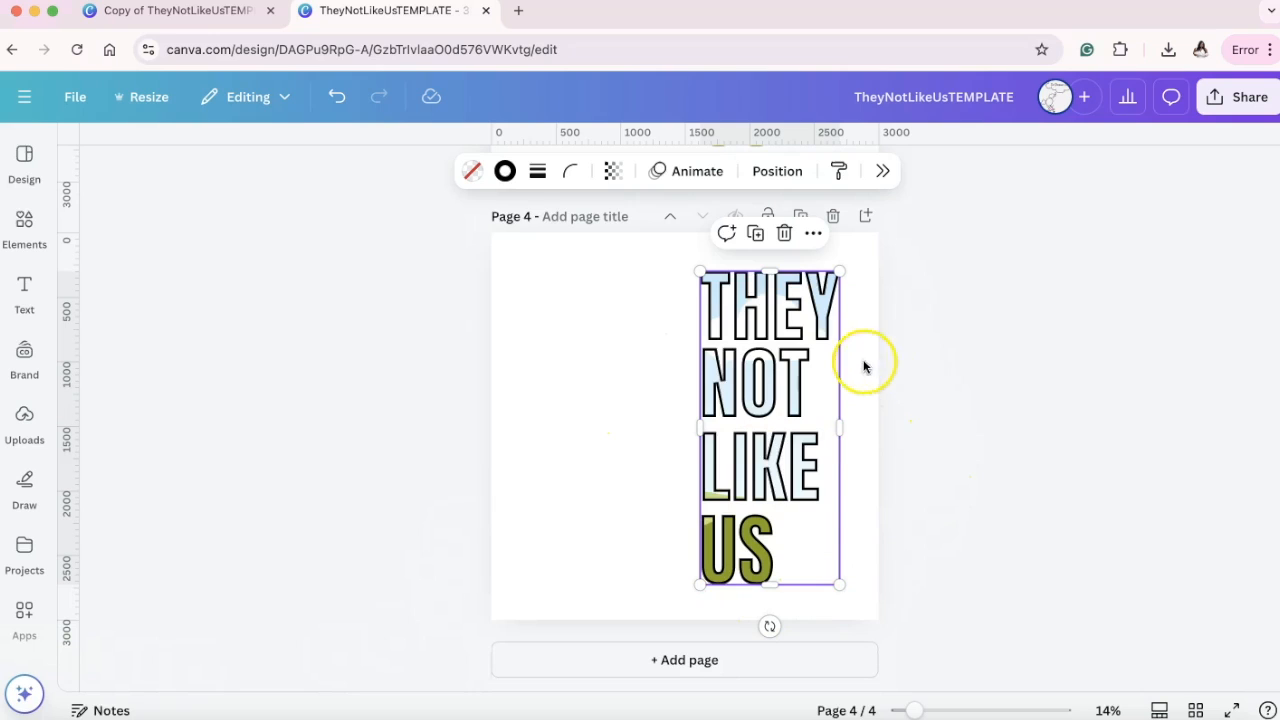
pyautogui.click(505, 172)
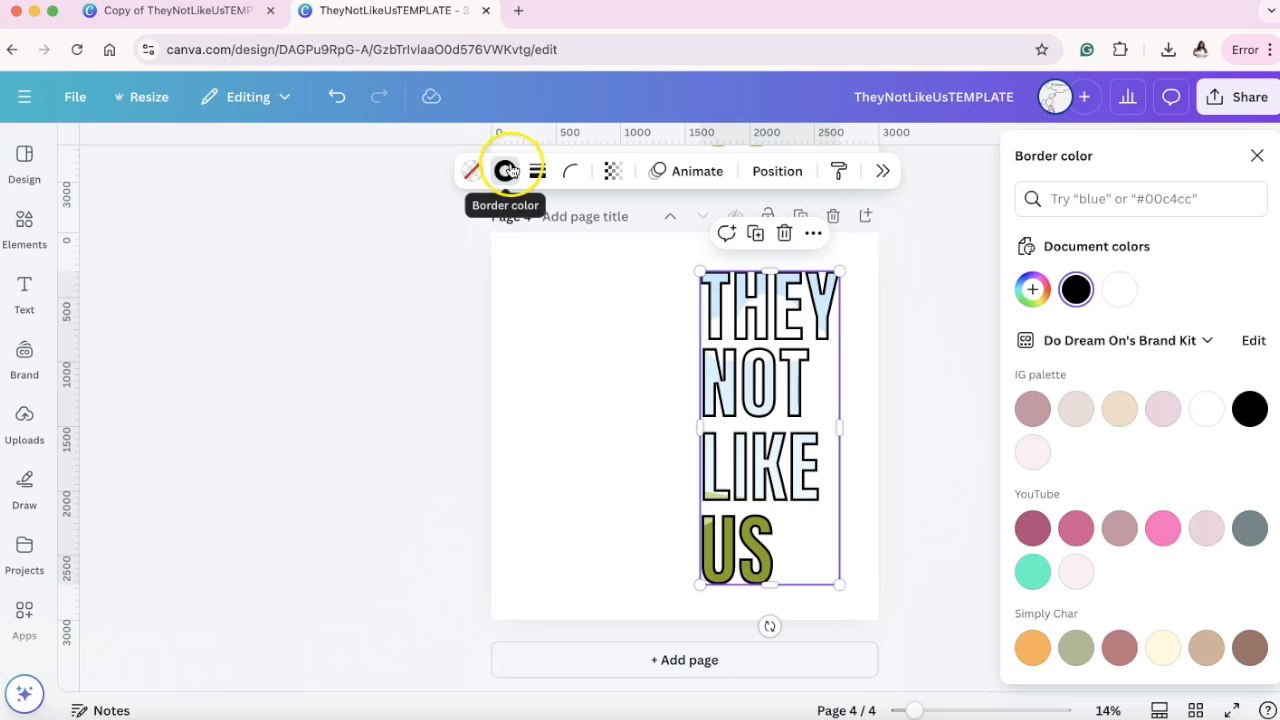
pyautogui.scroll(-3, 1123, 557)
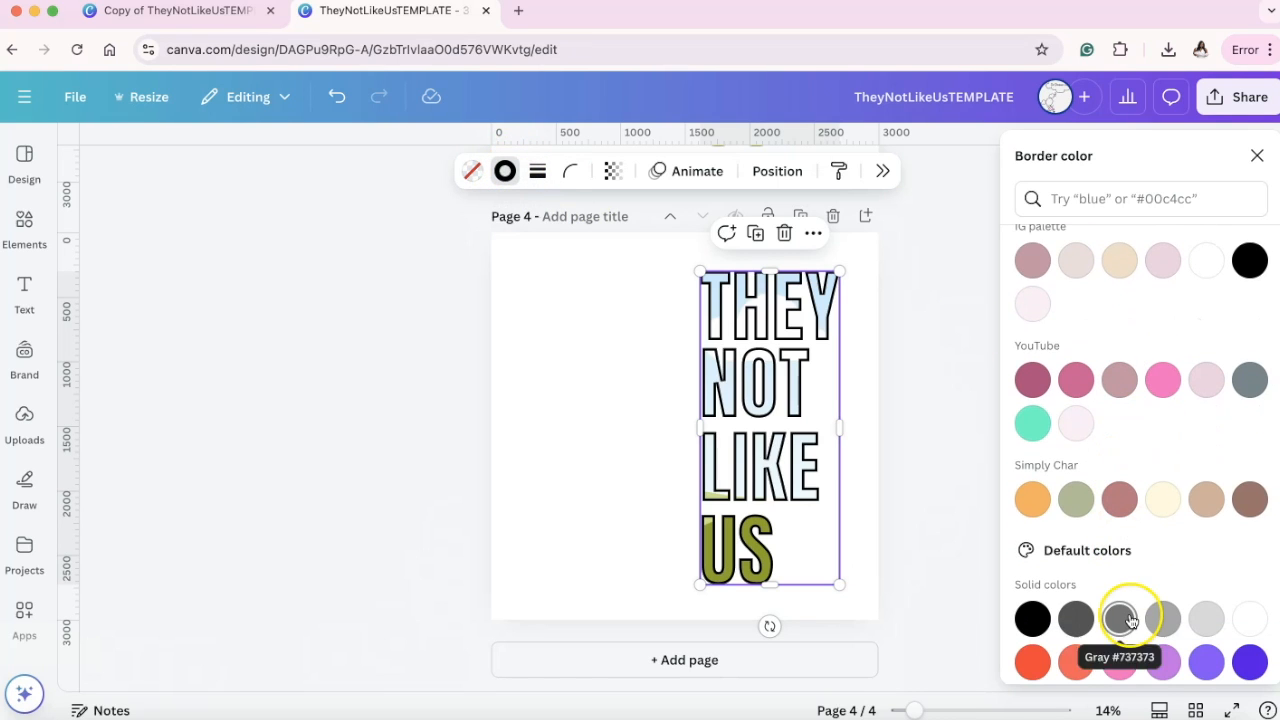
pyautogui.click(538, 171)
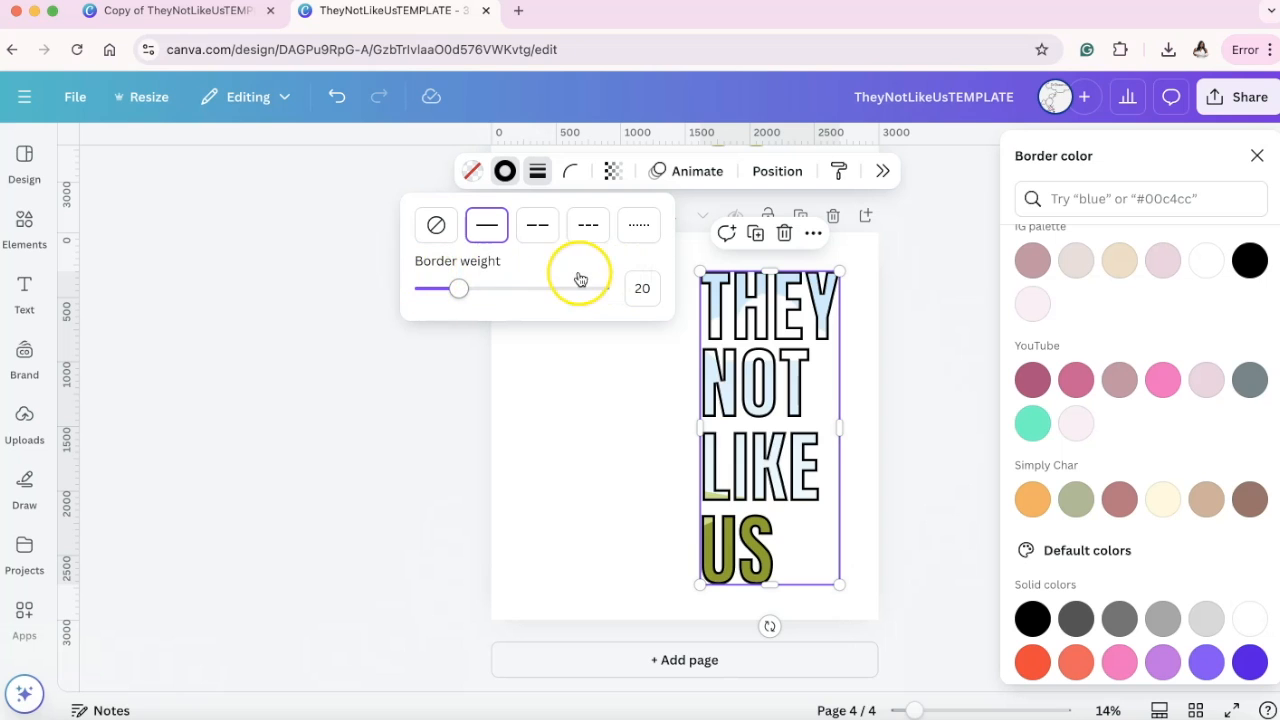
pyautogui.click(546, 412)
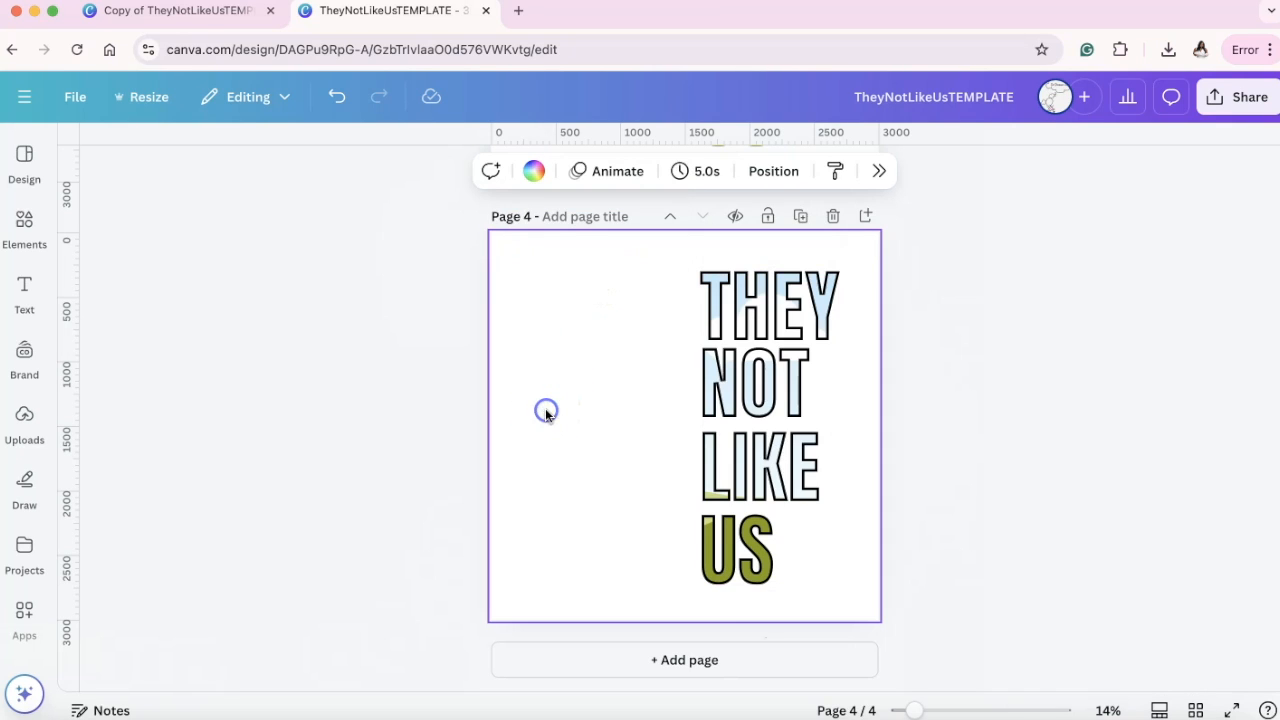
pyautogui.scroll(12, 580, 445)
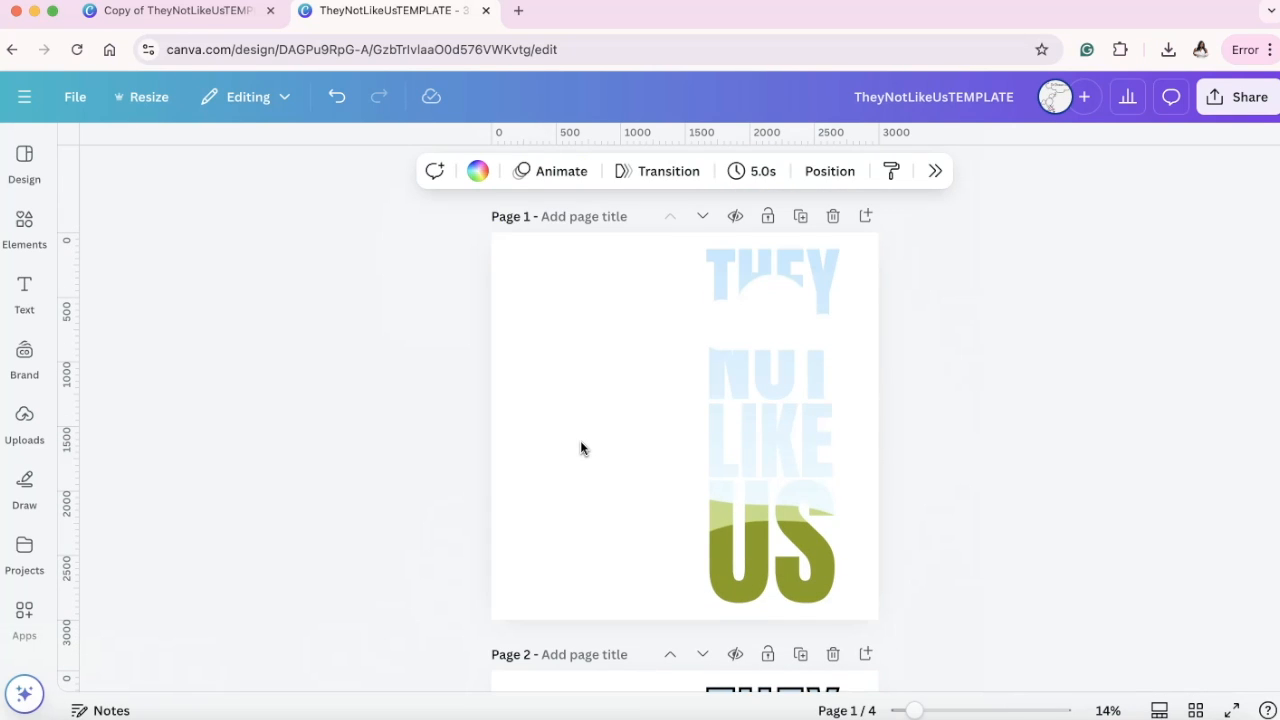
pyautogui.scroll(-10, 676, 461)
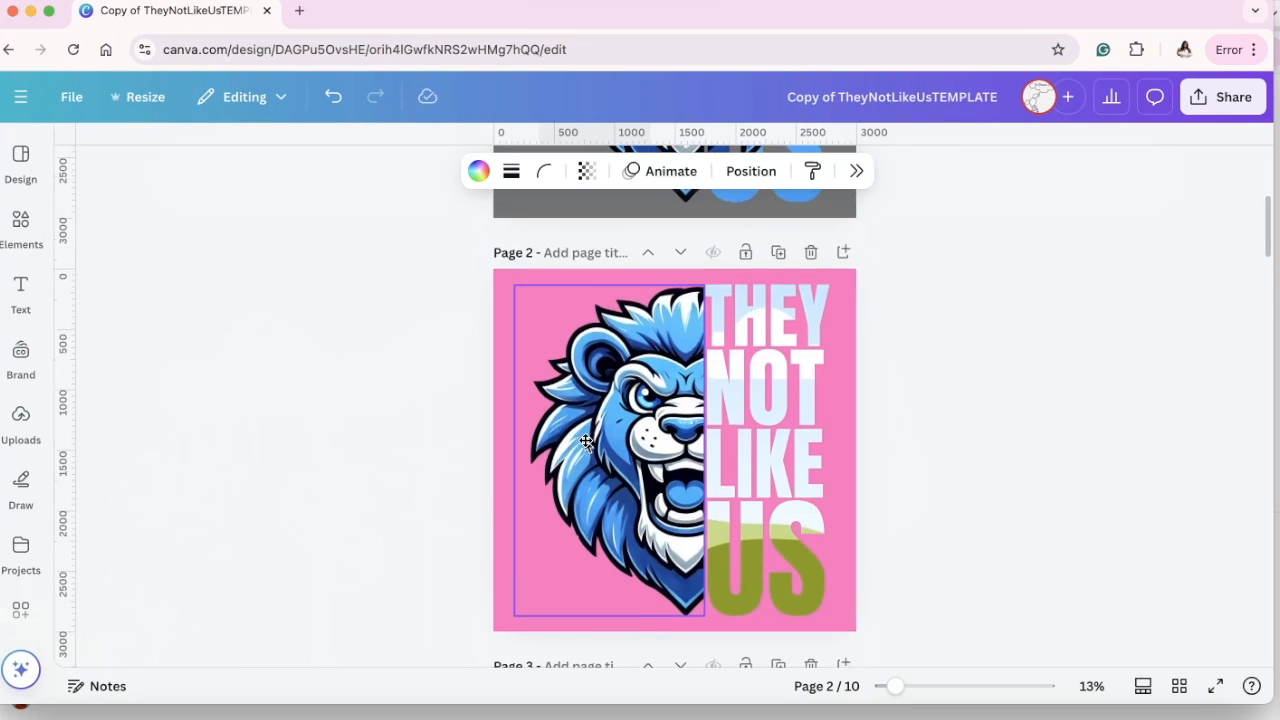
pyautogui.scroll(-5, 585, 442)
pyautogui.click(665, 465)
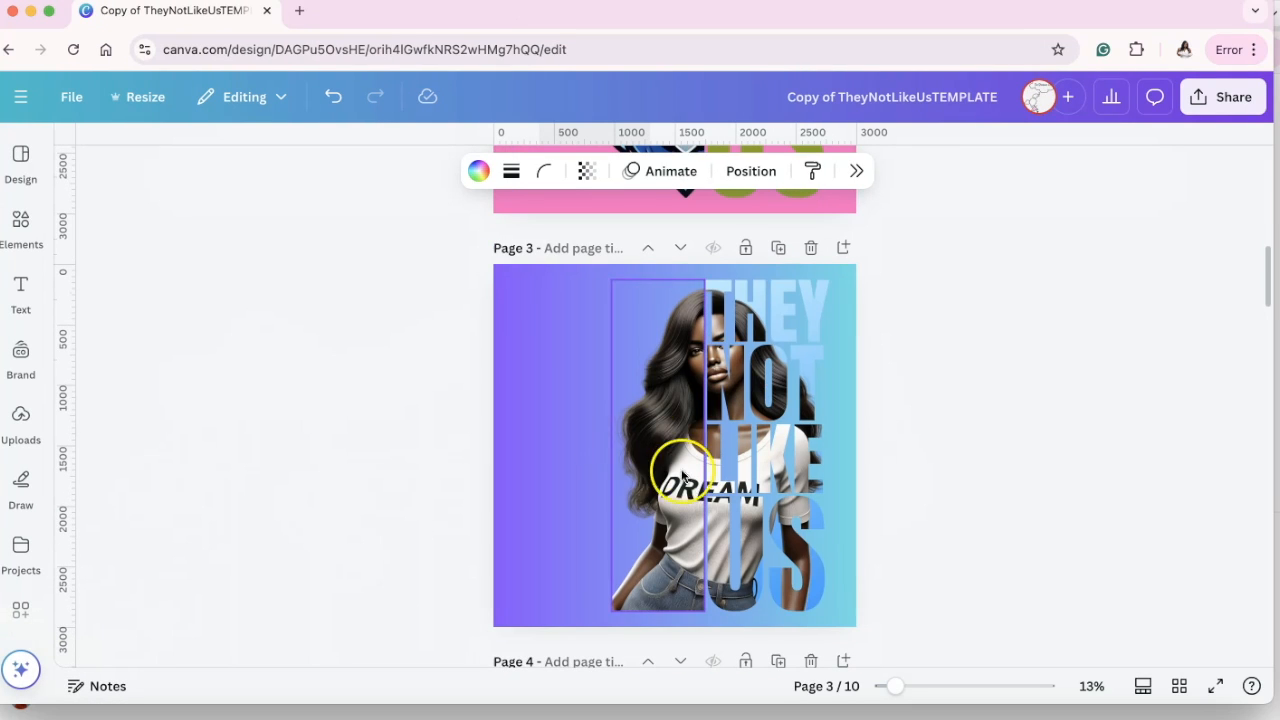
# Move the THEY NOT LIKE US lettering frame on blank page 2 of the template copy slightly to the left.
pyautogui.scroll(5, 633, 421)
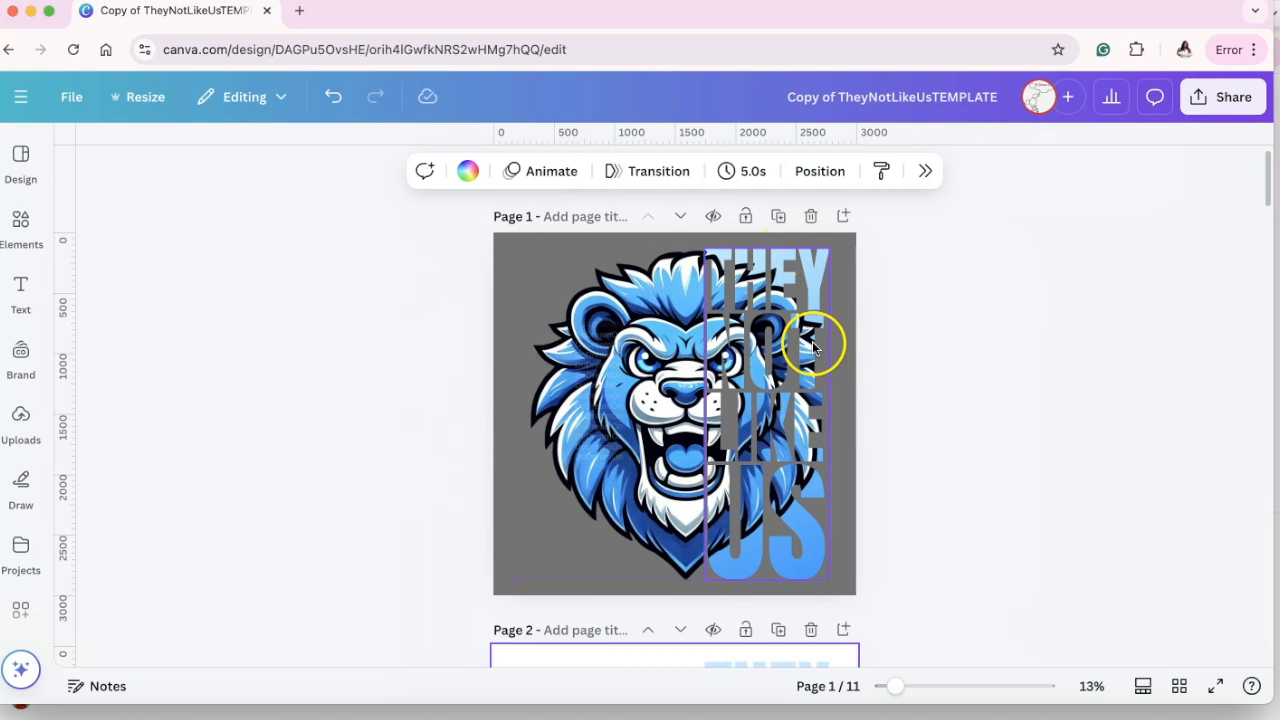
pyautogui.scroll(-5, 829, 374)
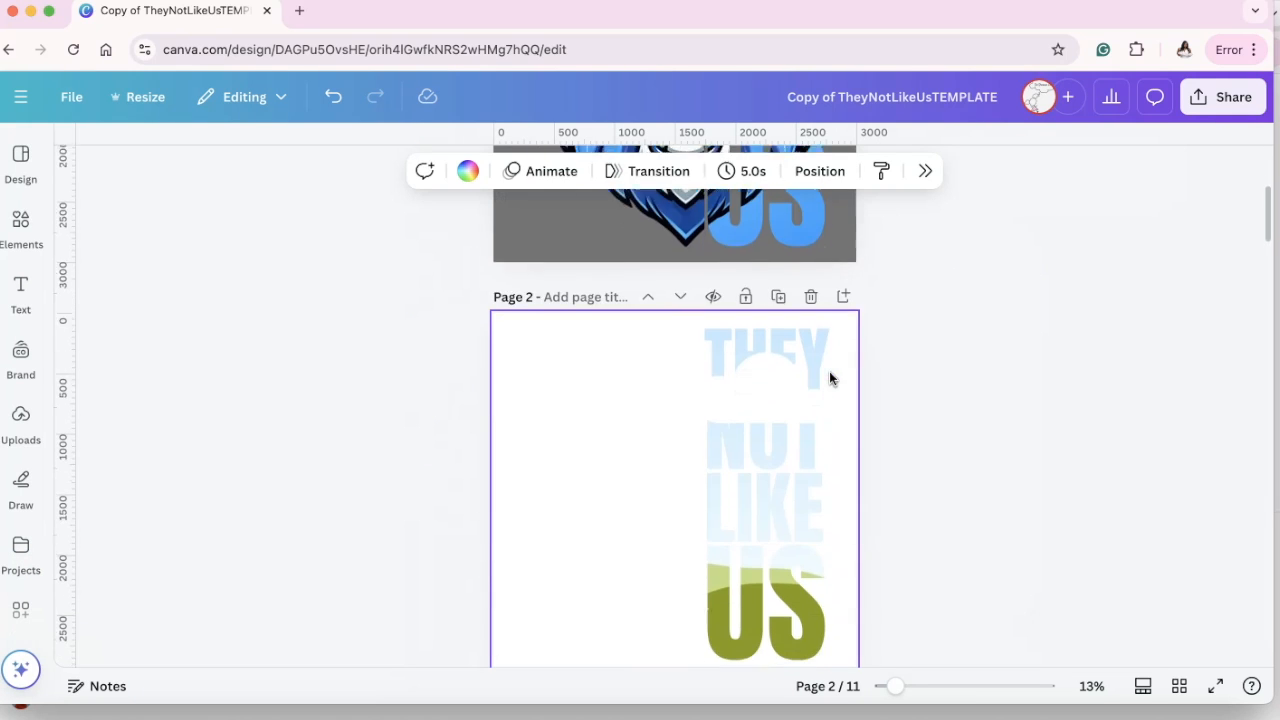
pyautogui.click(747, 443)
pyautogui.moveTo(747, 443)
pyautogui.mouseDown()
pyautogui.moveTo(681, 445)
pyautogui.moveTo(739, 442)
pyautogui.mouseUp()
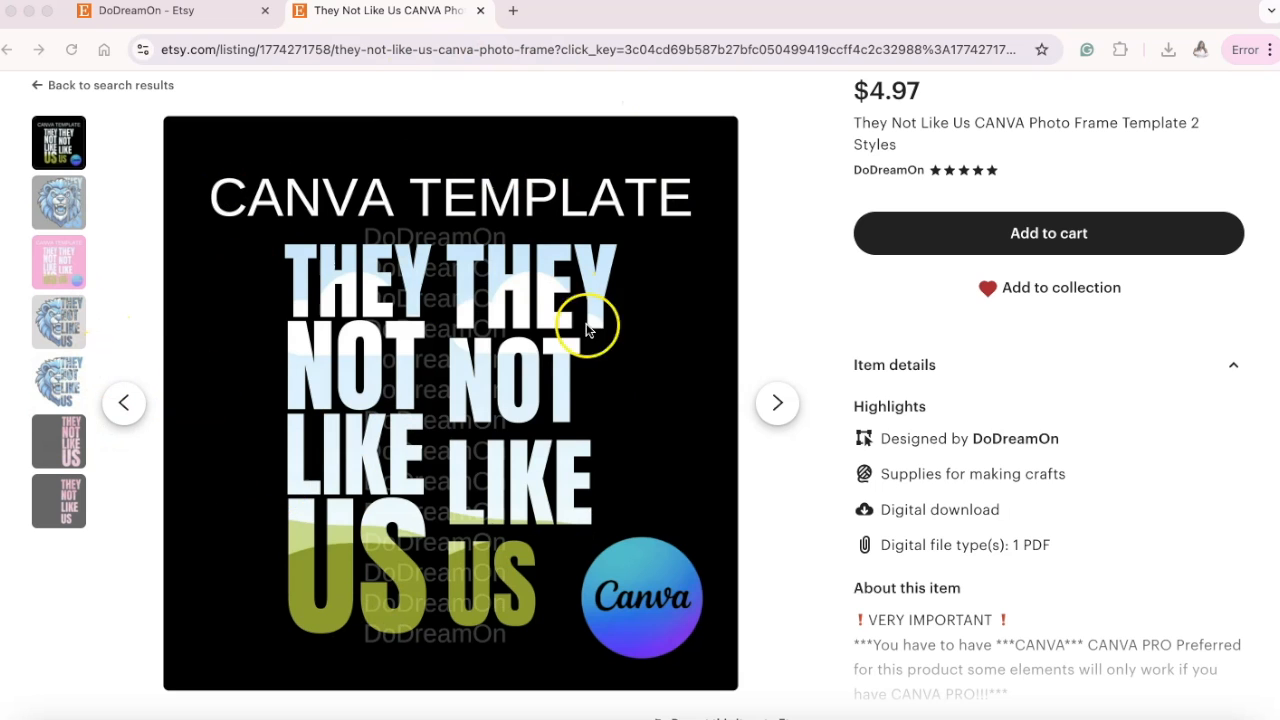
# Look through all the preview images and the item details of the They Not Like Us Canva template listing on Etsy.
pyautogui.click(60, 200)
pyautogui.click(58, 265)
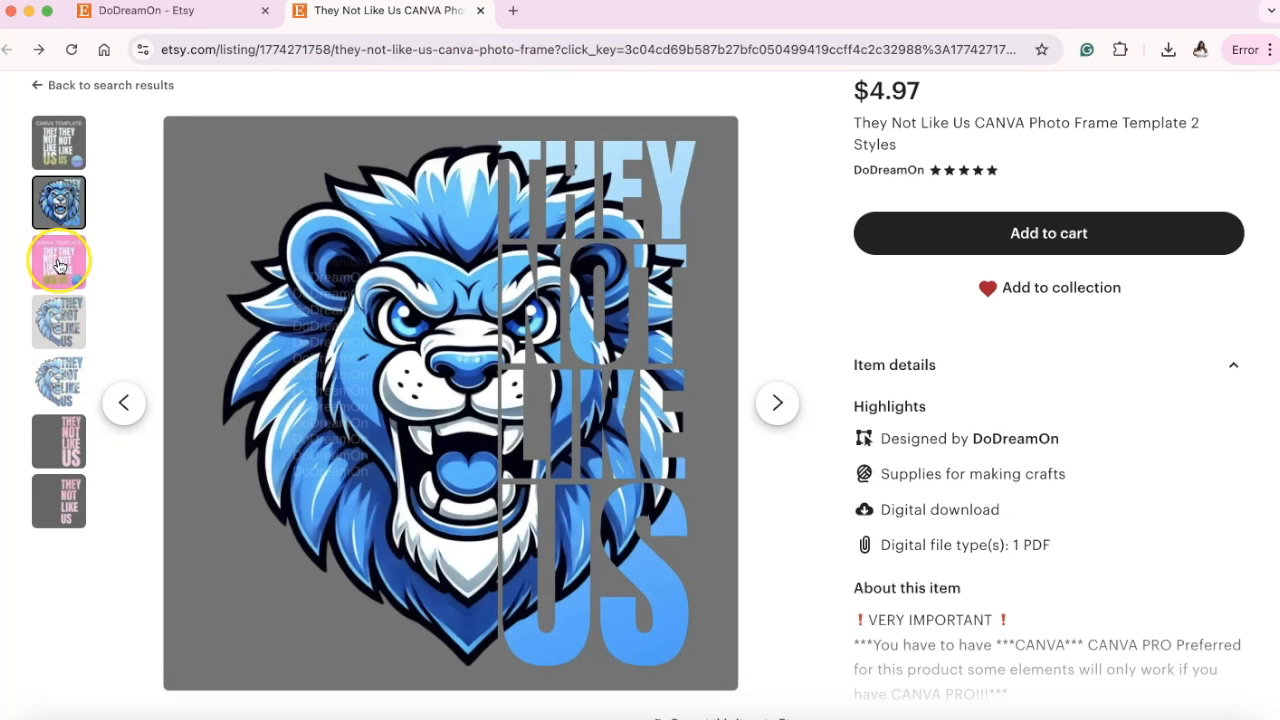
pyautogui.click(57, 323)
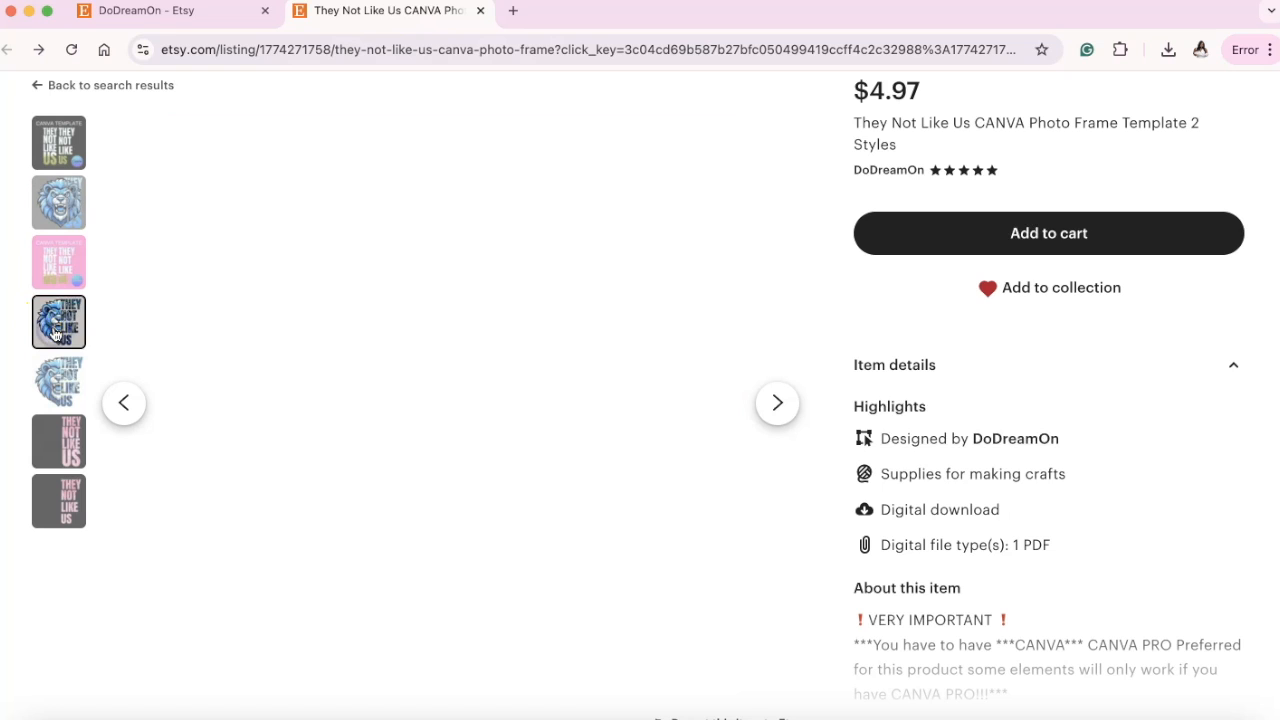
pyautogui.click(57, 383)
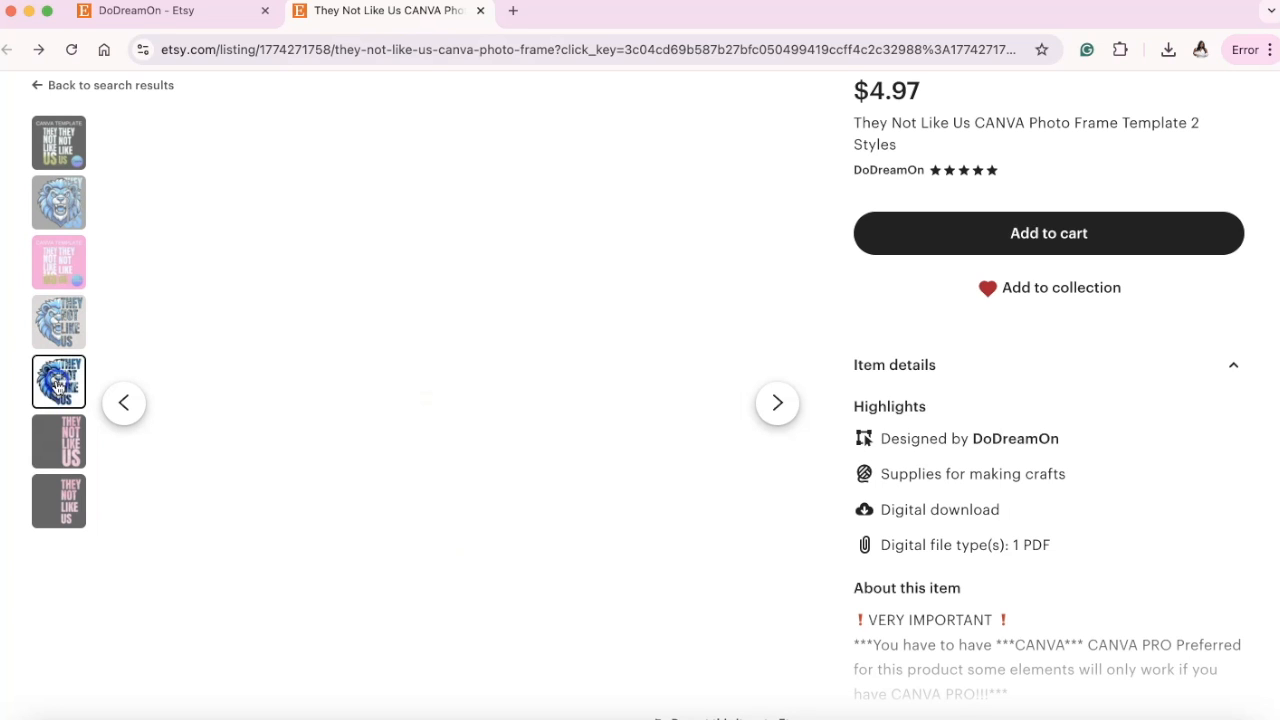
pyautogui.click(60, 441)
pyautogui.click(64, 504)
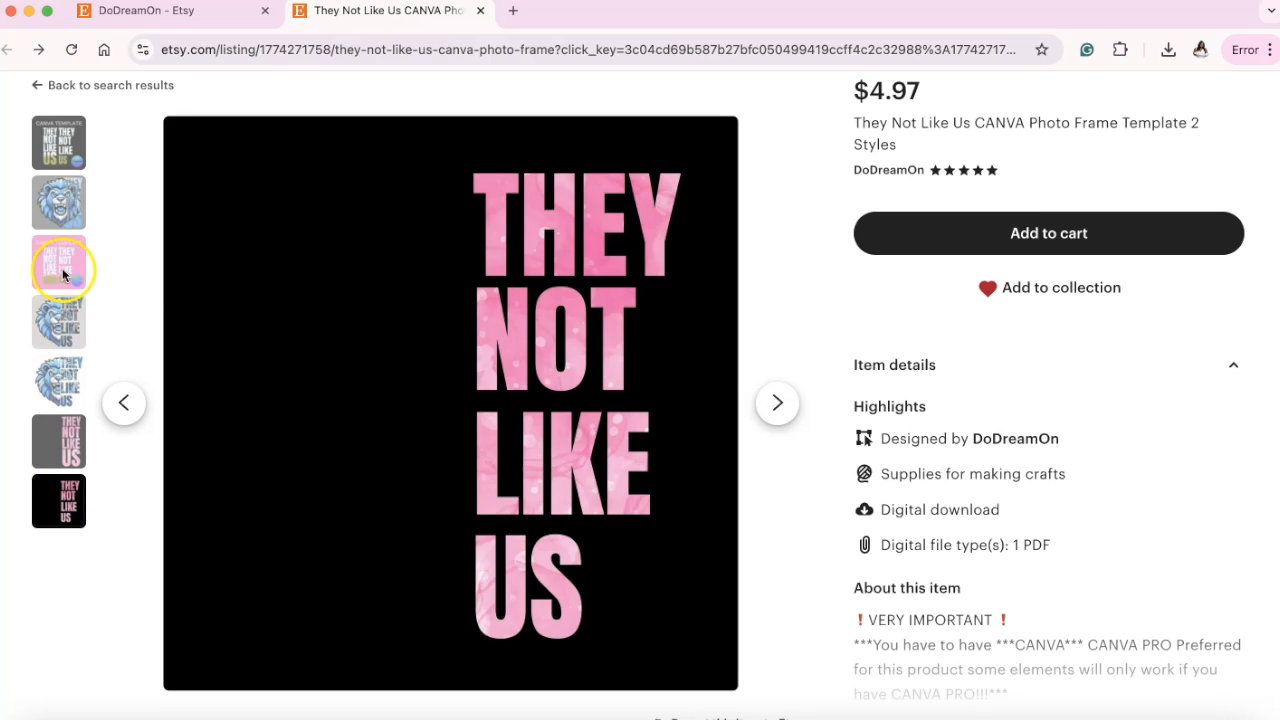
pyautogui.click(55, 200)
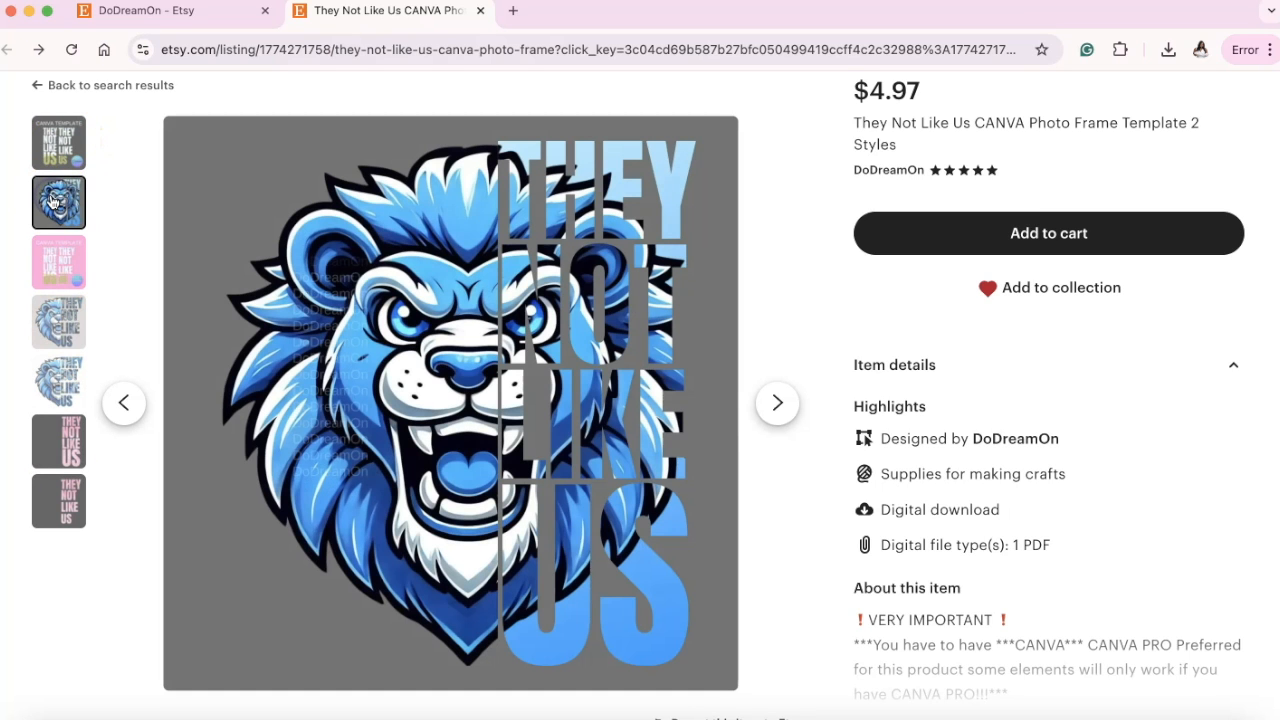
pyautogui.click(48, 148)
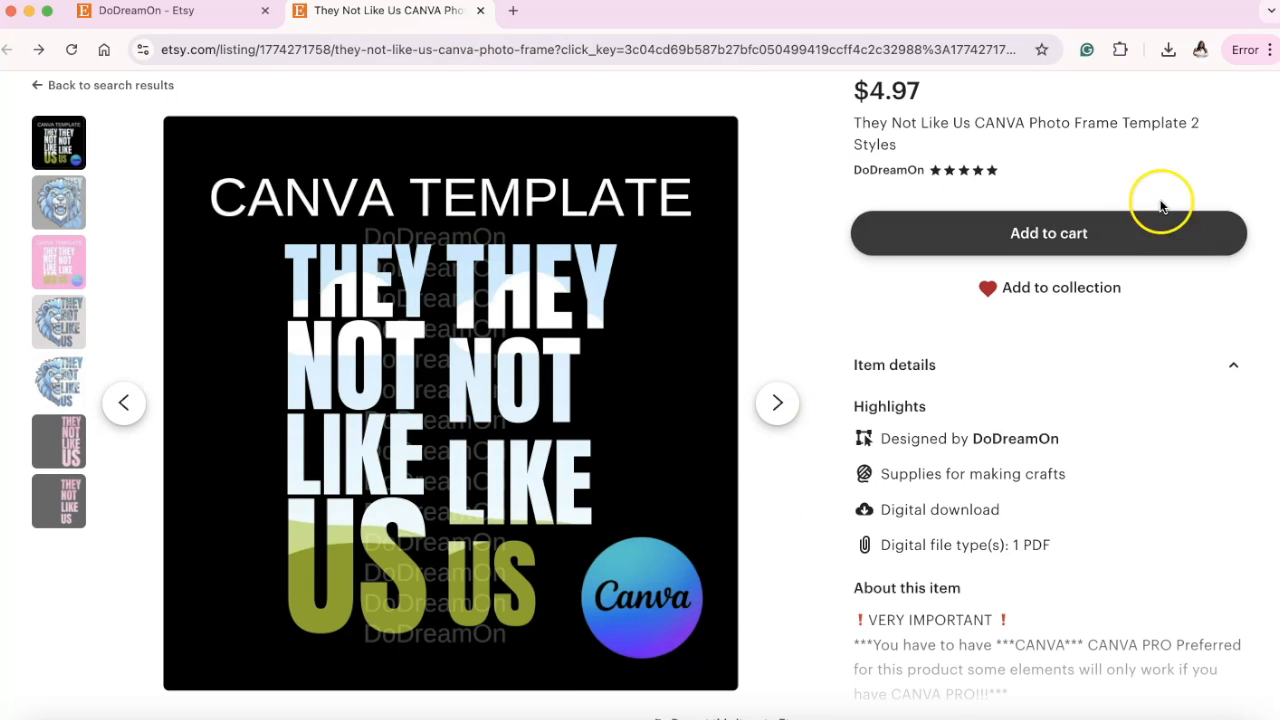
pyautogui.scroll(-2, 1130, 222)
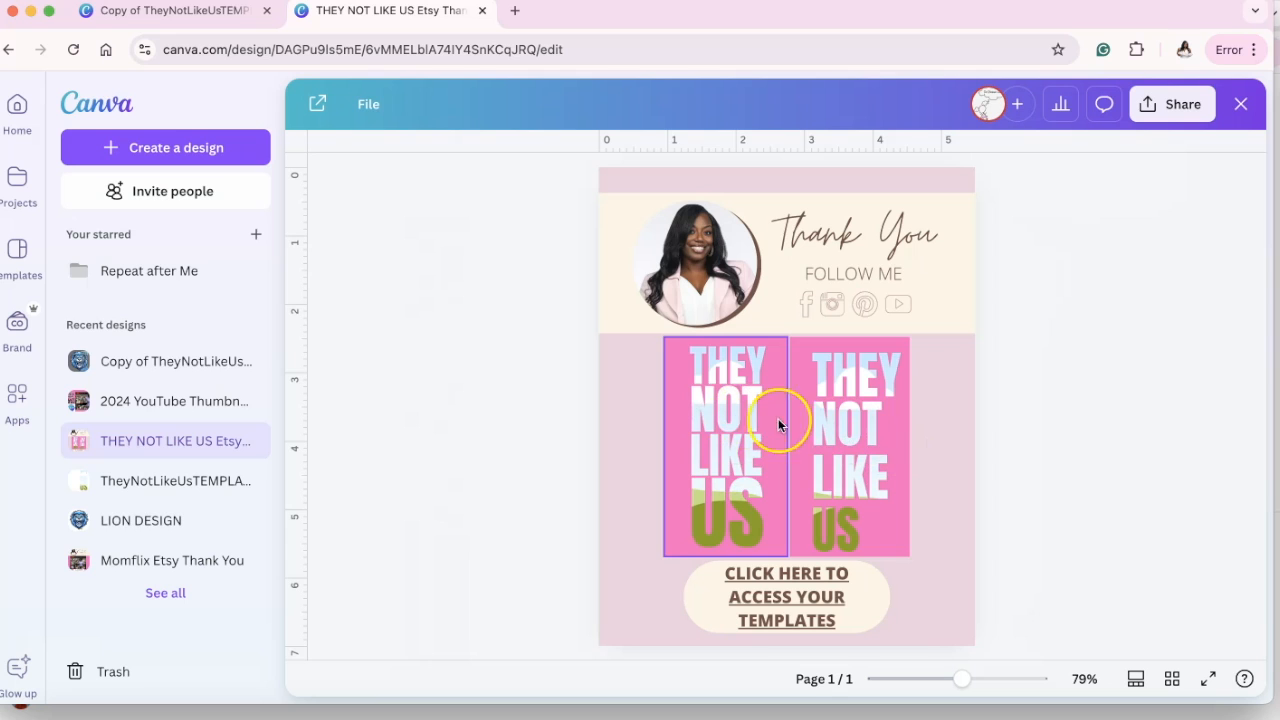
# Switch back to the template copy and find the roaring blue lion image among the uploaded images.
pyautogui.click(228, 22)
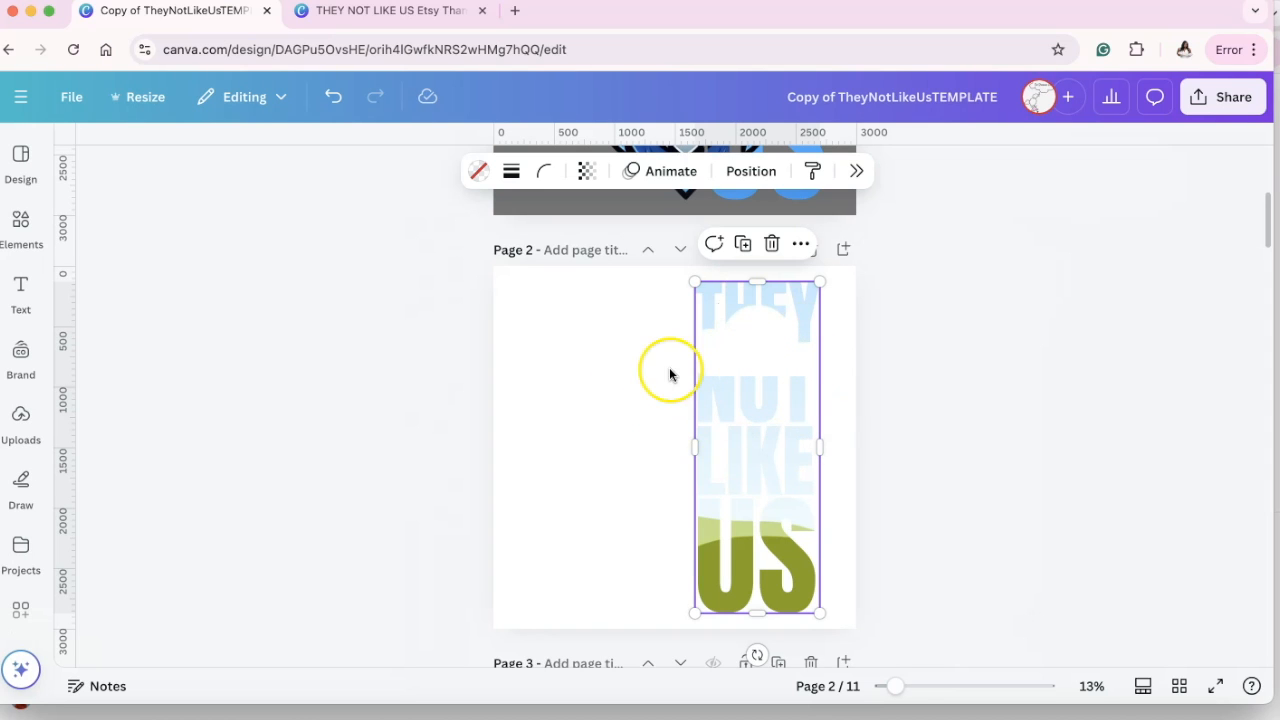
pyautogui.click(20, 225)
pyautogui.scroll(-5, 200, 380)
pyautogui.scroll(-5, 208, 396)
pyautogui.scroll(15, 208, 400)
pyautogui.click(31, 413)
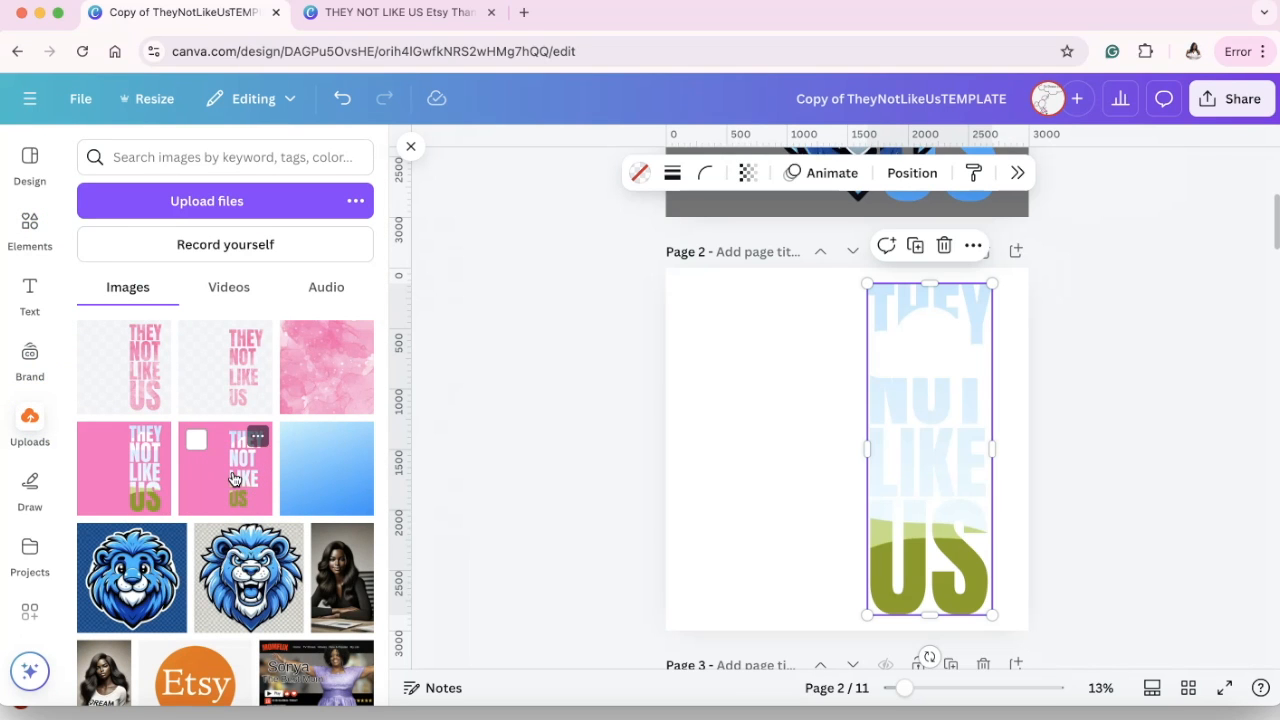
pyautogui.scroll(-2, 255, 495)
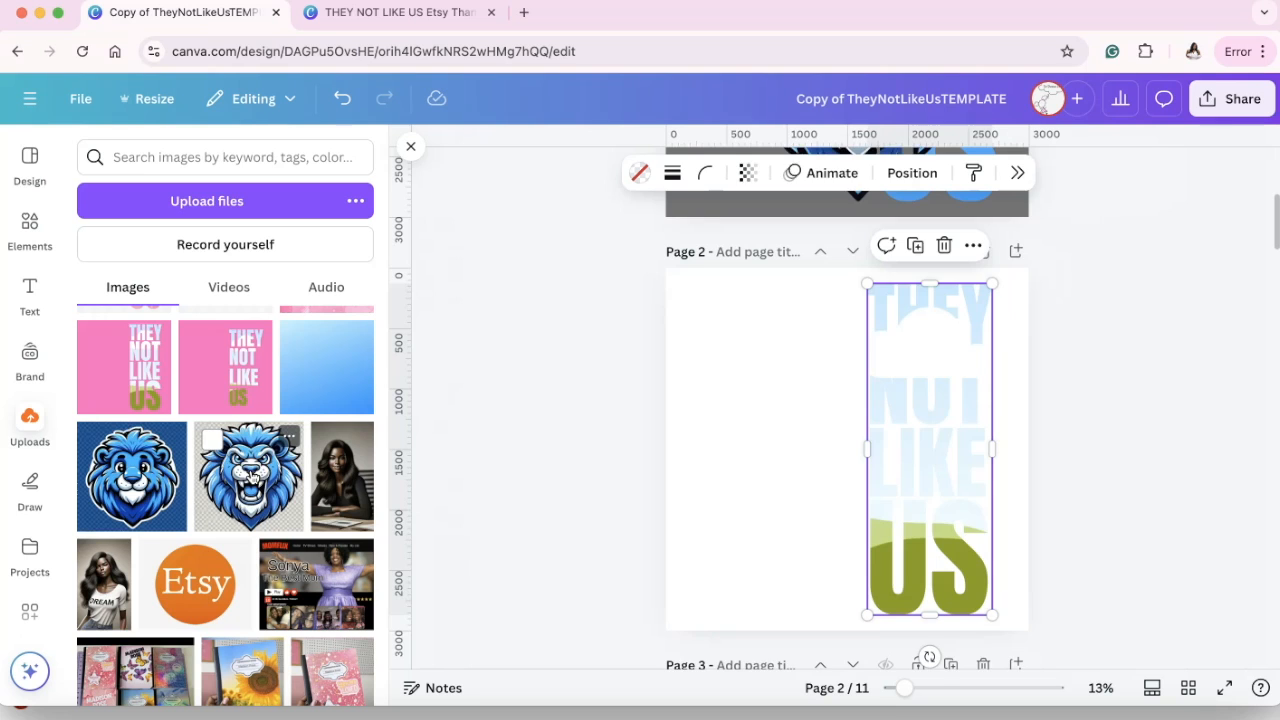
# Add the roaring blue lion image to page 2 and enlarge it to about the height of the lettering.
pyautogui.click(248, 476)
pyautogui.moveTo(710, 298); pyautogui.dragTo(666, 254)
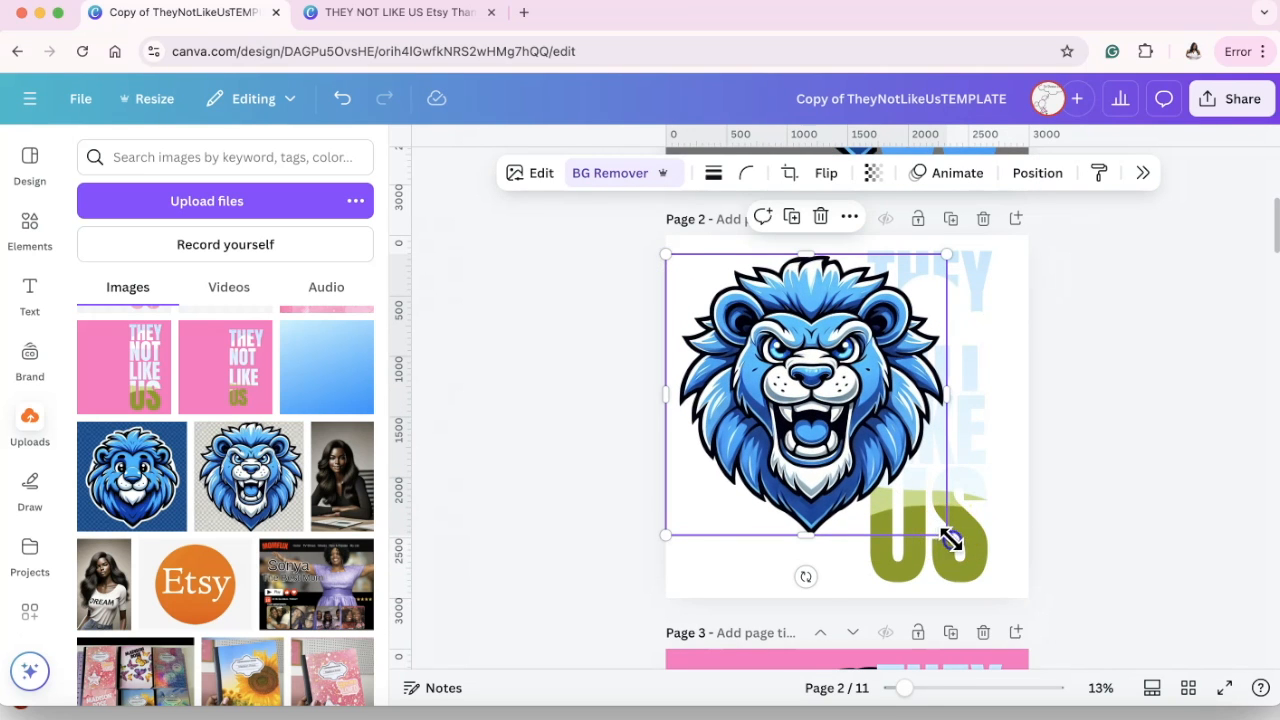
pyautogui.moveTo(946, 535); pyautogui.dragTo(1020, 566)
# Try filling the page 2 lettering frame with the roaring lion, look at its crop, and undo the fill.
pyautogui.moveTo(880, 448); pyautogui.dragTo(765, 398)
pyautogui.doubleClick(918, 420)
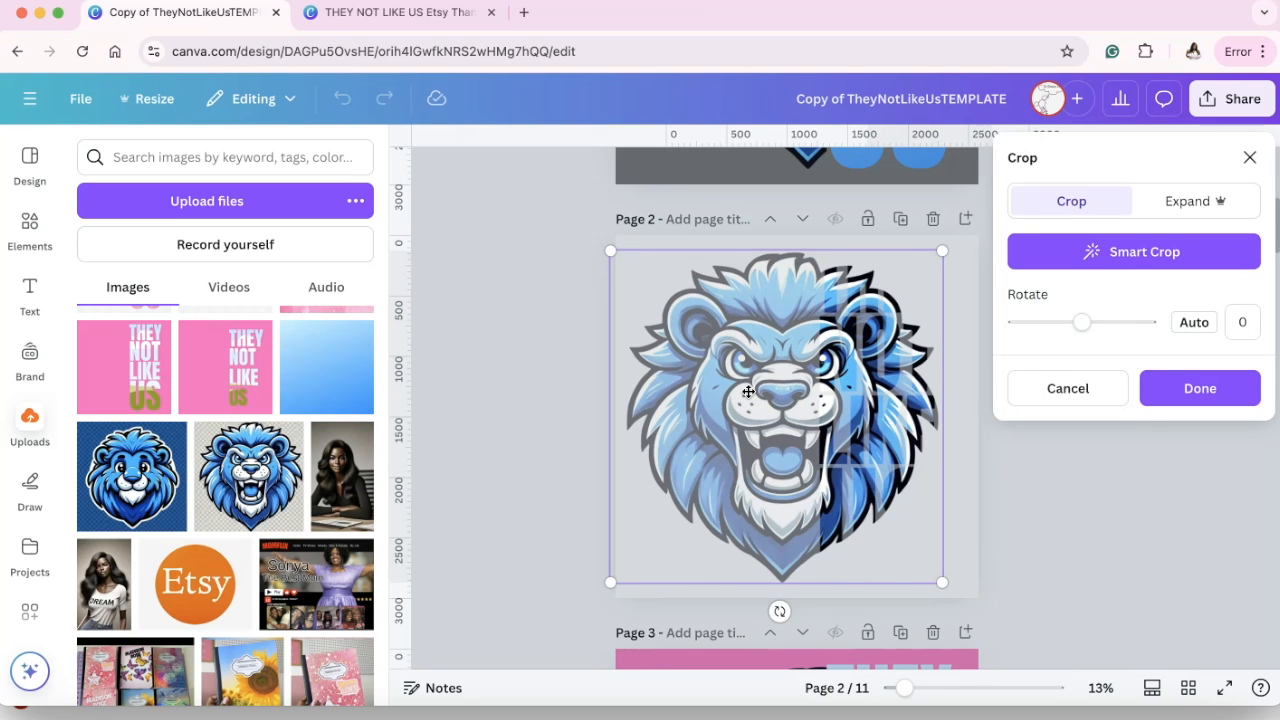
pyautogui.click(1060, 390)
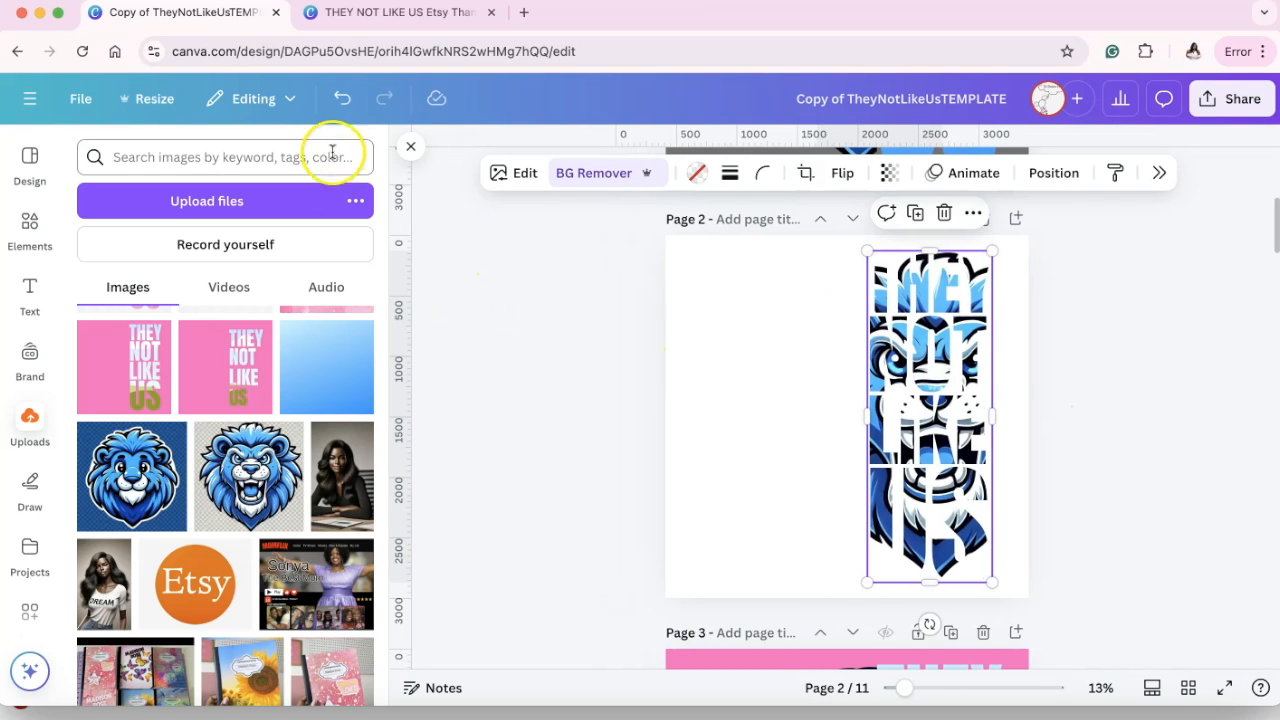
pyautogui.click(343, 100)
# Duplicate the roaring lion on page 2 and move the copy to the page's lower-left corner.
pyautogui.moveTo(678, 280); pyautogui.dragTo(684, 314)
pyautogui.click(767, 216)
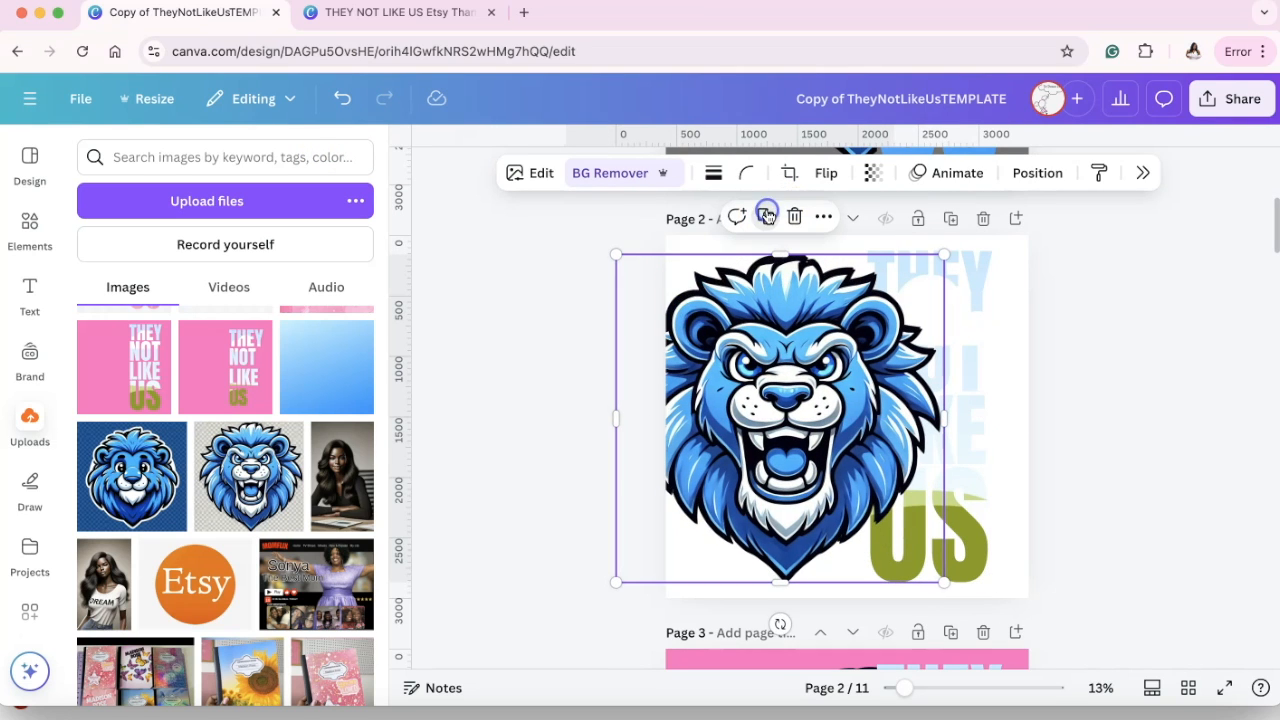
pyautogui.moveTo(803, 350); pyautogui.dragTo(688, 586)
# Add a blank page after page 2, duplicate the large roaring lion, and paste a copy onto the new page.
pyautogui.click(994, 277)
pyautogui.click(1014, 220)
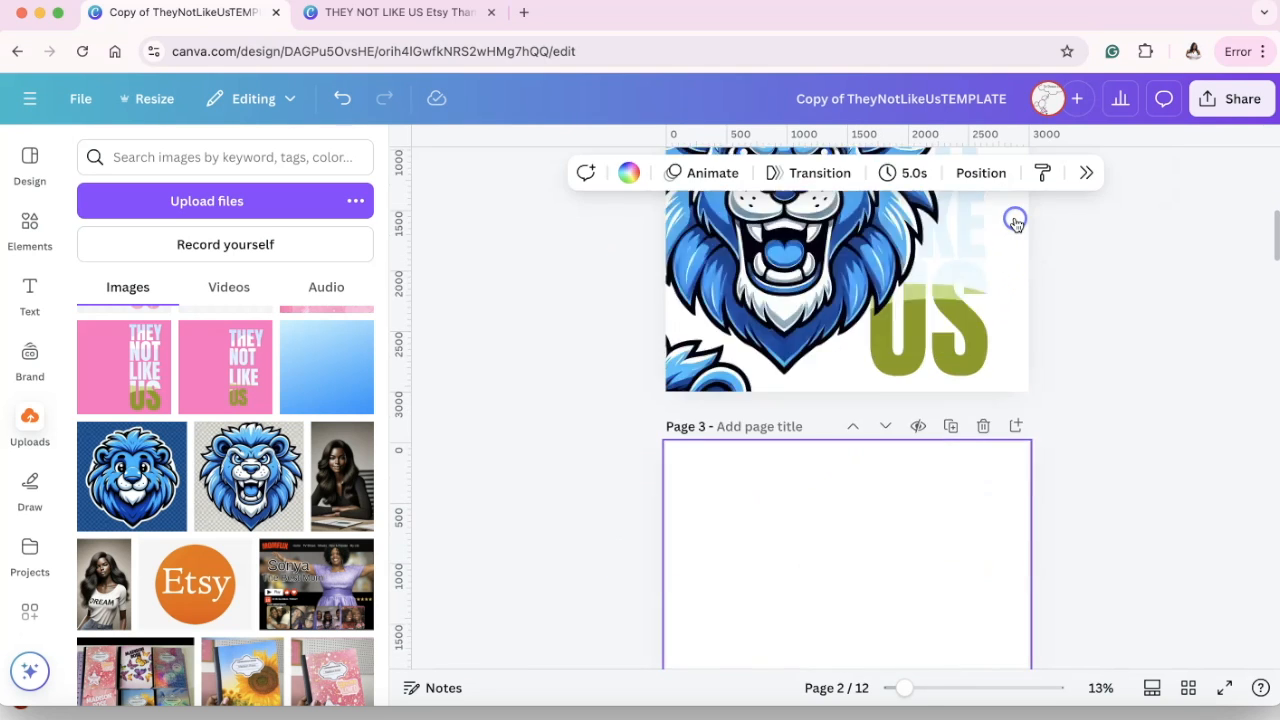
pyautogui.scroll(5, 800, 270)
pyautogui.click(750, 392)
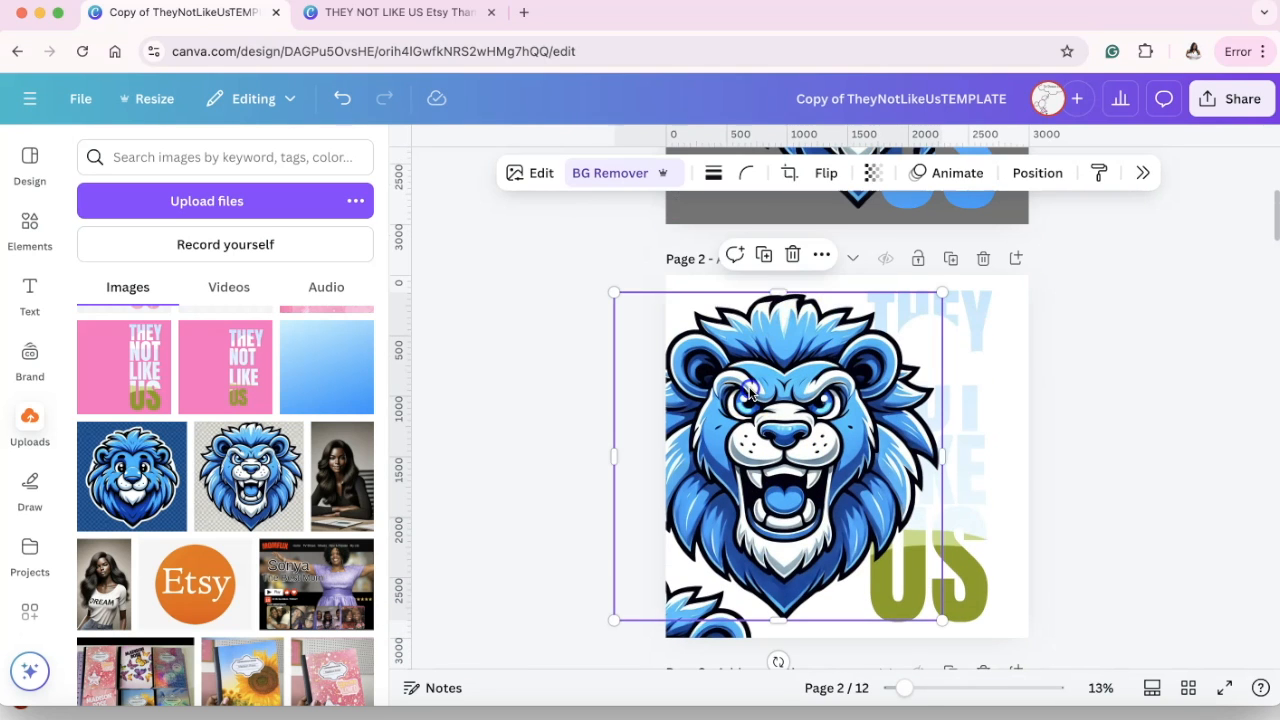
pyautogui.click(766, 258)
pyautogui.scroll(-4, 785, 450)
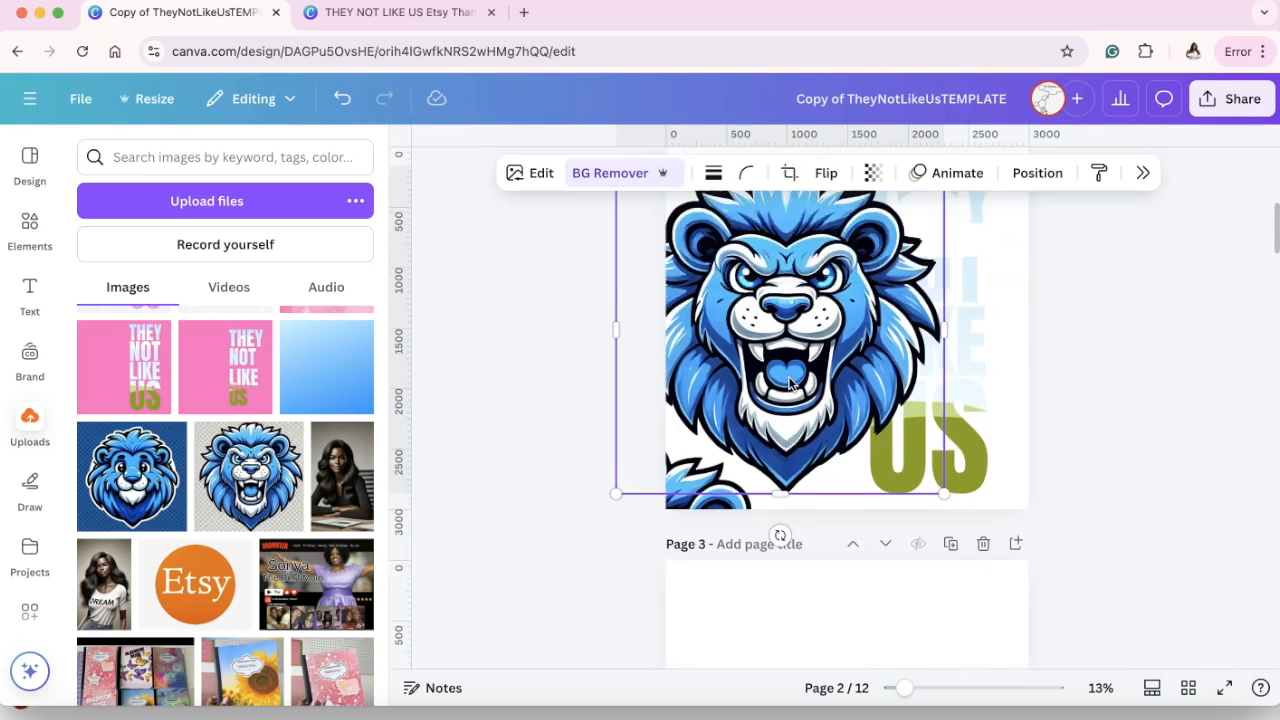
pyautogui.click(797, 506)
pyautogui.press('cmd+v')
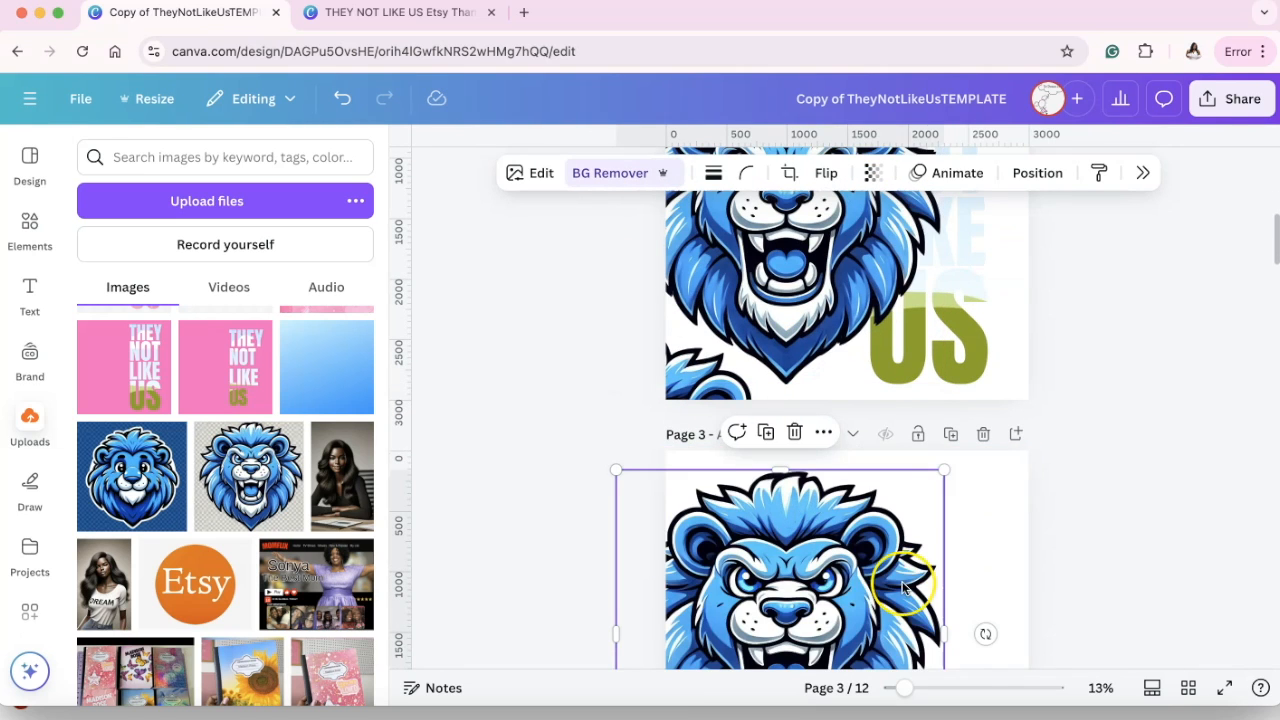
pyautogui.scroll(5, 884, 575)
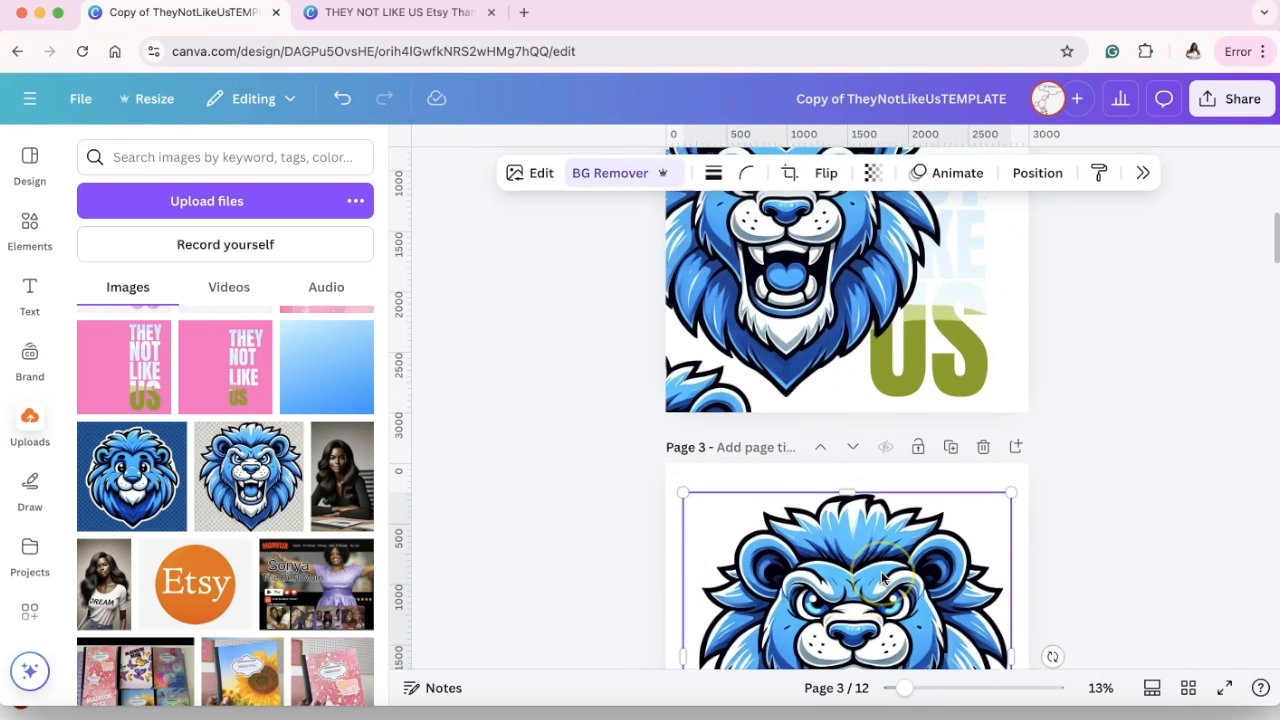
# Delete the lion copy at page 2's lower-left corner and move one of the two stacked large lions there instead.
pyautogui.click(686, 517)
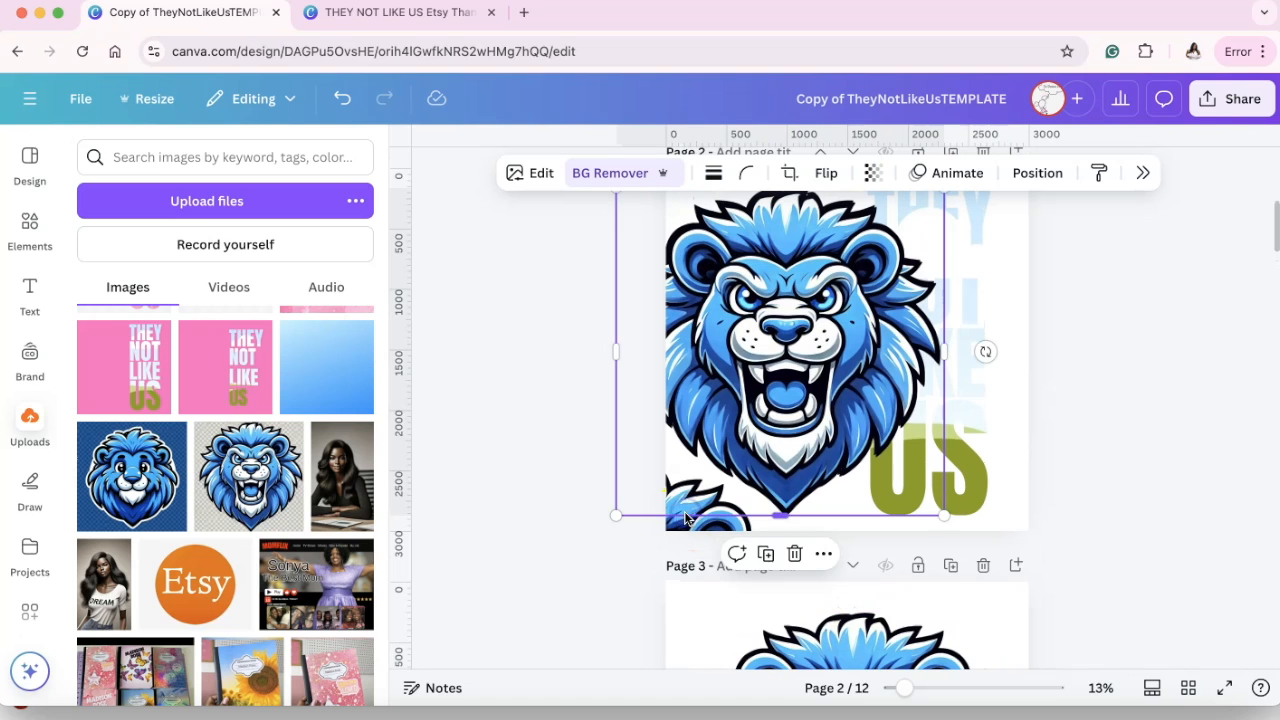
pyautogui.click(583, 531)
pyautogui.click(684, 521)
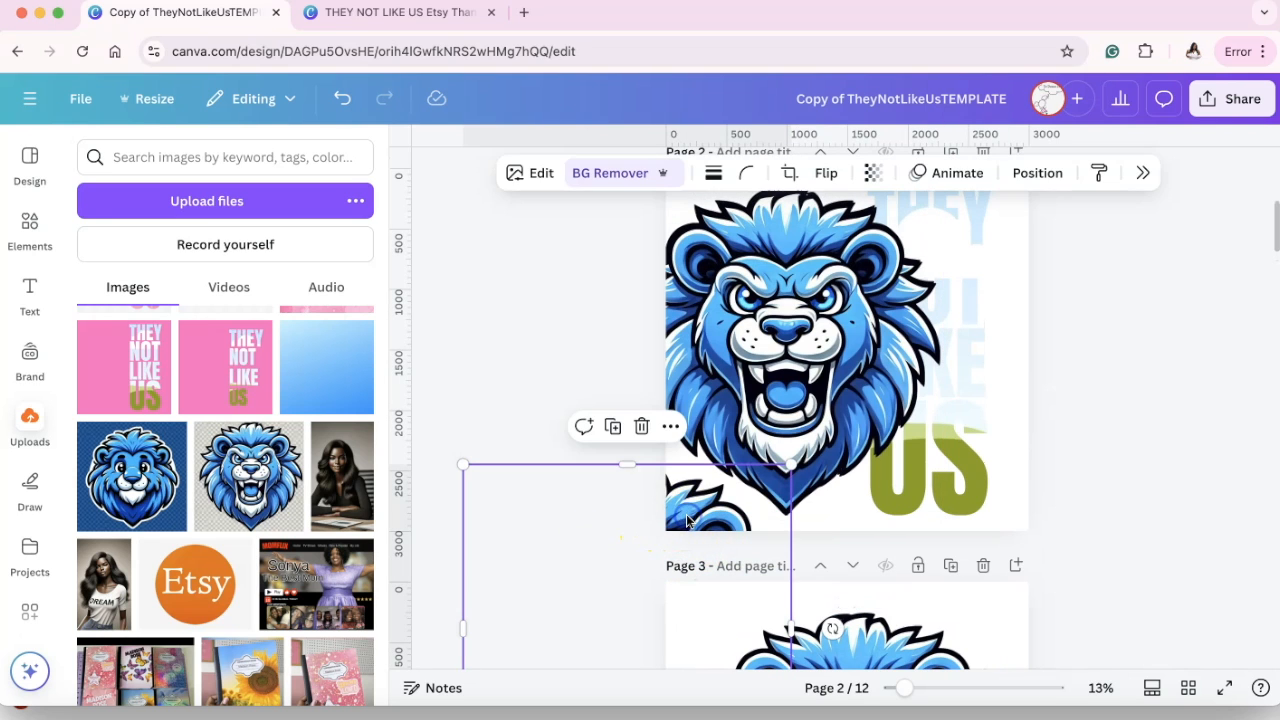
pyautogui.press('Delete')
pyautogui.click(883, 288)
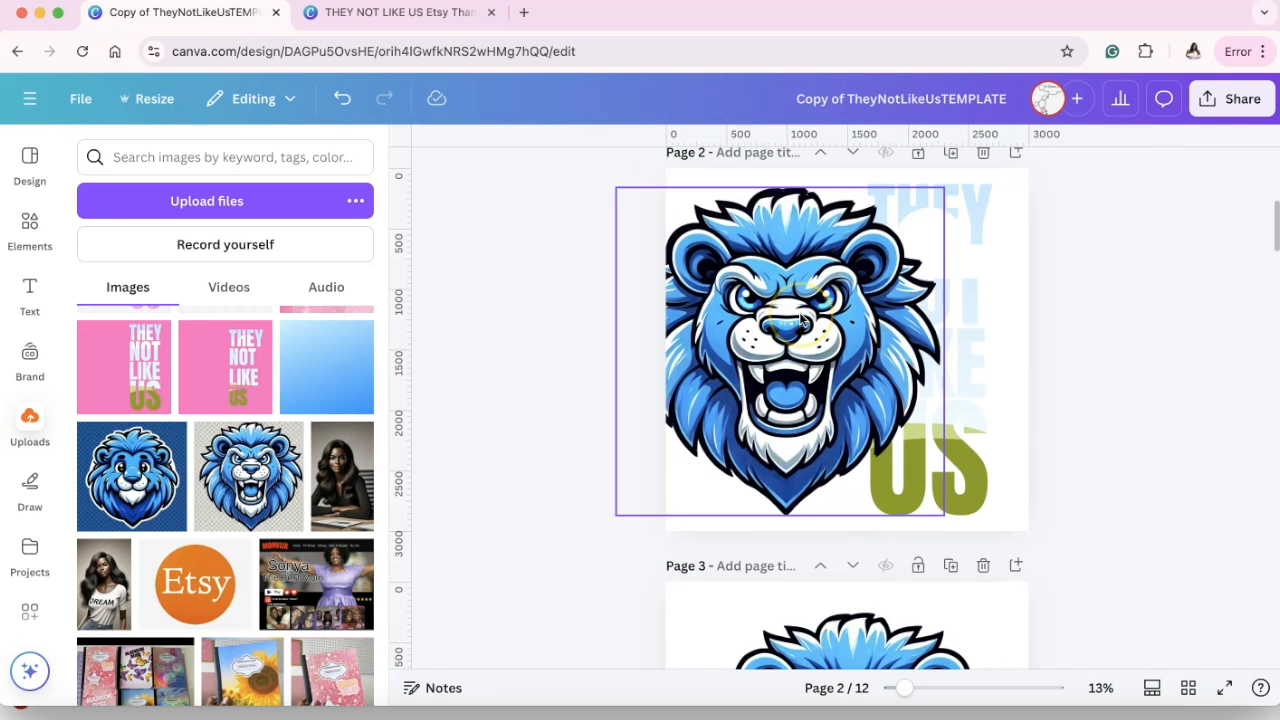
pyautogui.moveTo(800, 318); pyautogui.dragTo(595, 597)
# Try filling the THEY NOT LIKE US frame with the roaring lion and shift the image left inside the lettering.
pyautogui.moveTo(808, 354); pyautogui.dragTo(880, 343)
pyautogui.click(831, 277)
pyautogui.scroll(2, 831, 284)
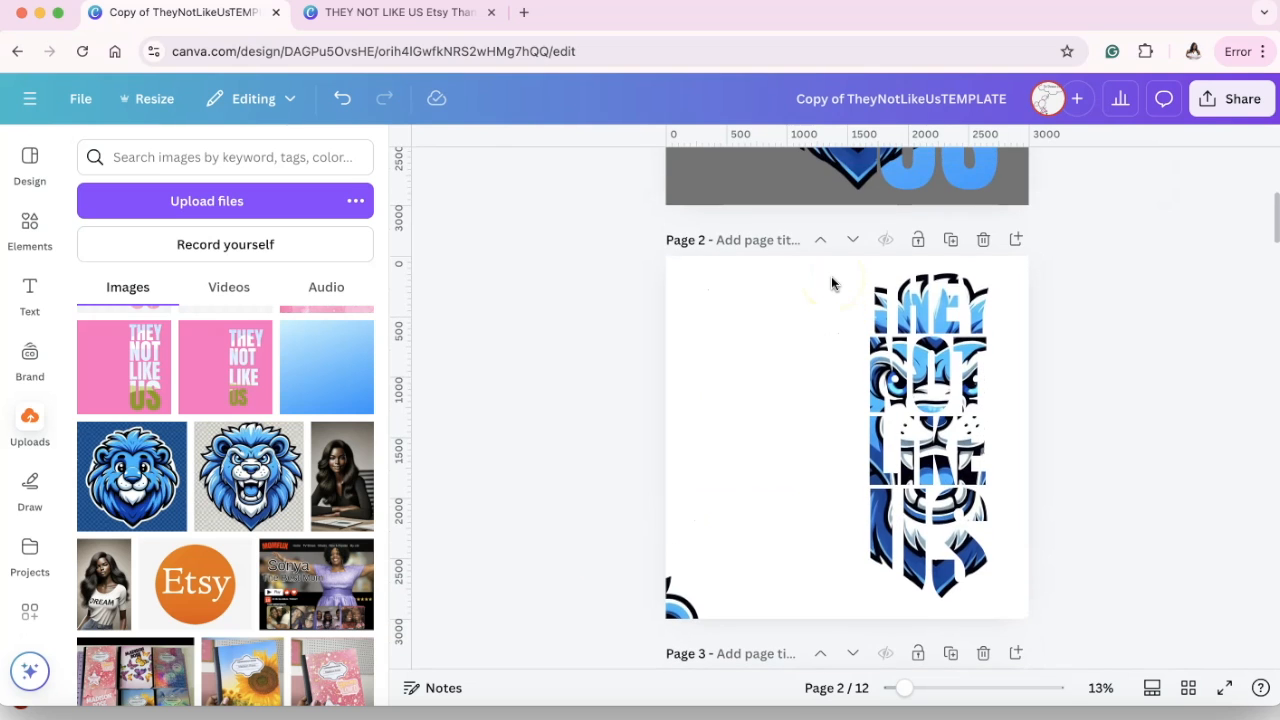
pyautogui.doubleClick(919, 388)
pyautogui.moveTo(900, 397); pyautogui.dragTo(766, 402)
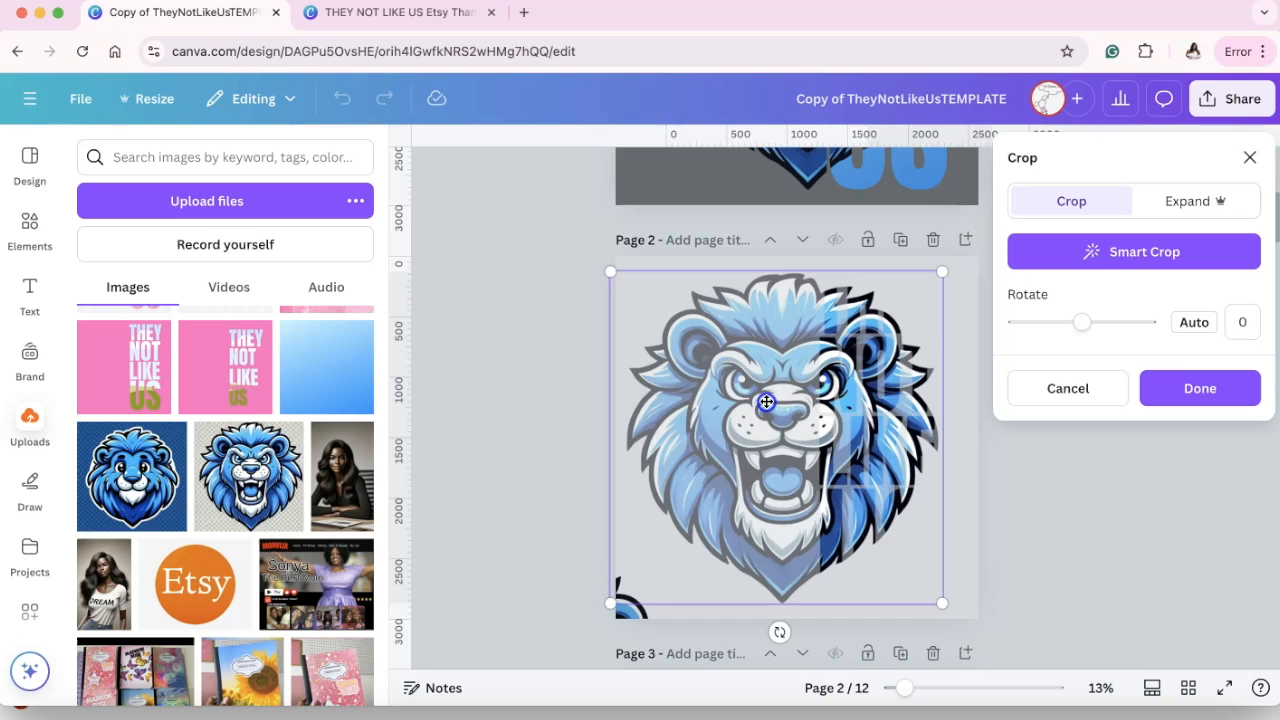
pyautogui.click(999, 515)
# Try the document's grey as the page 2 background behind the lion lettering, and undo both it and the lion fill.
pyautogui.click(675, 268)
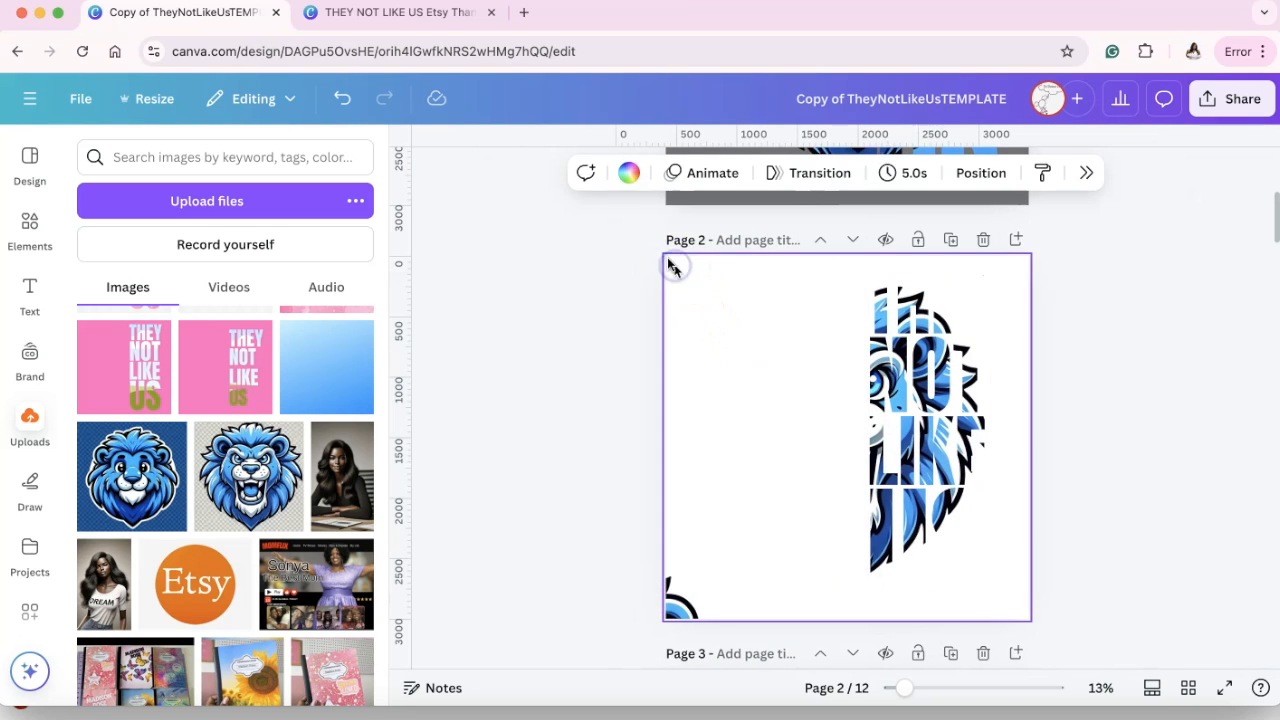
pyautogui.click(630, 174)
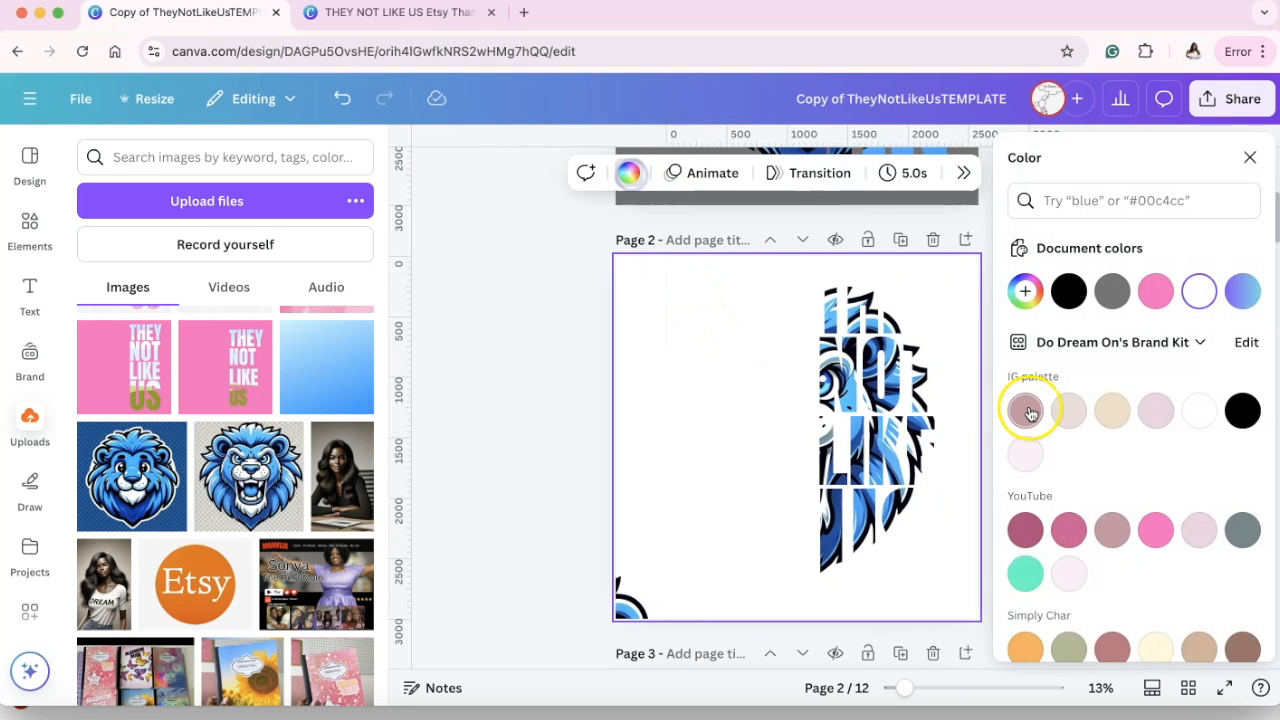
pyautogui.click(1113, 291)
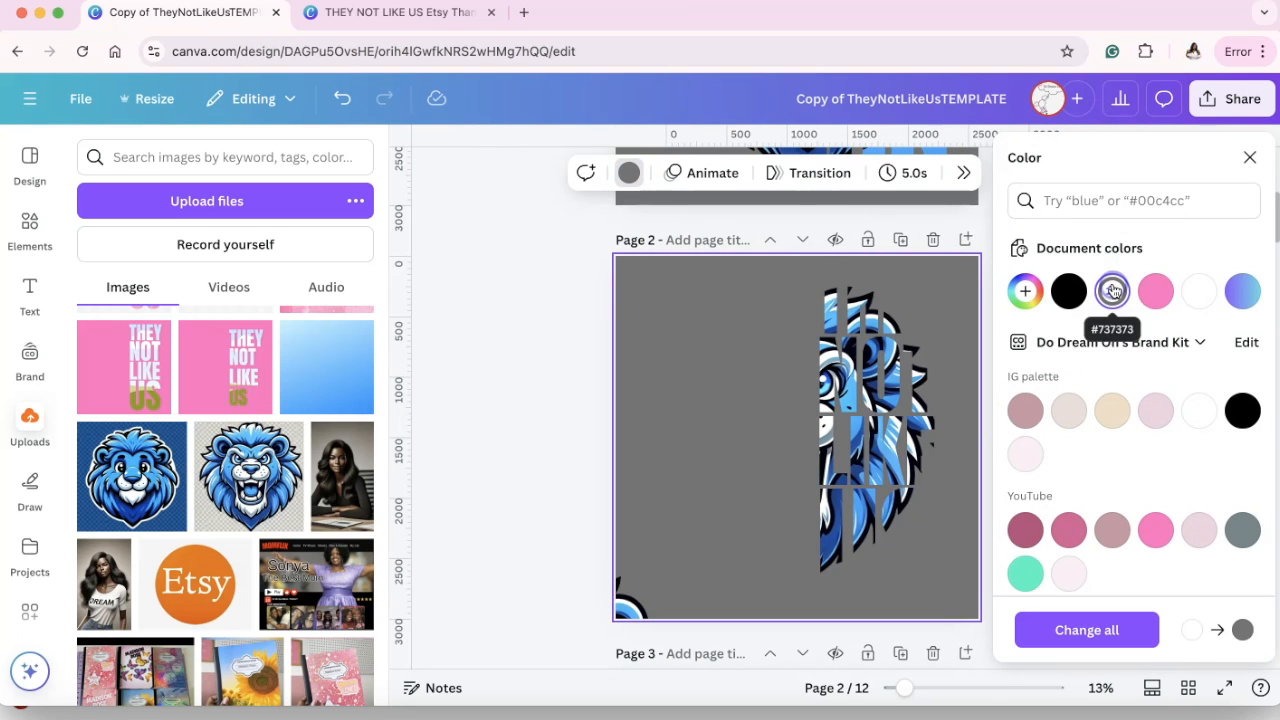
pyautogui.click(889, 314)
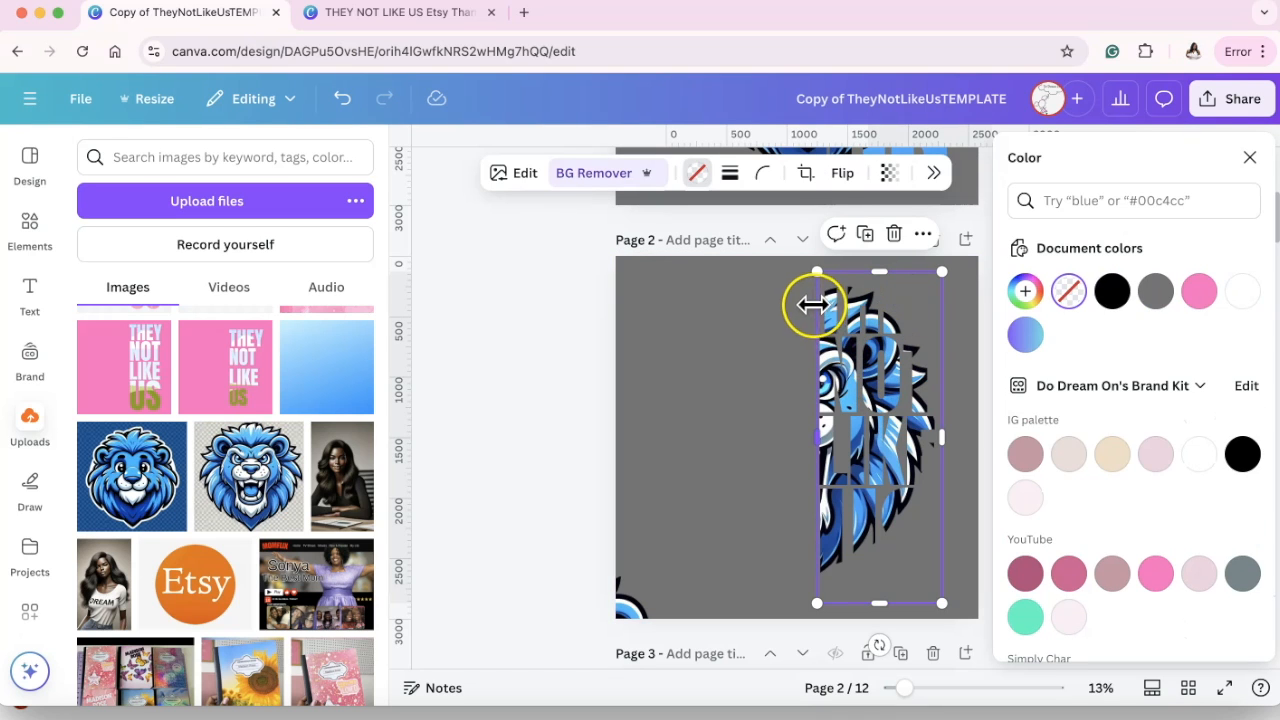
pyautogui.click(766, 434)
pyautogui.click(895, 430)
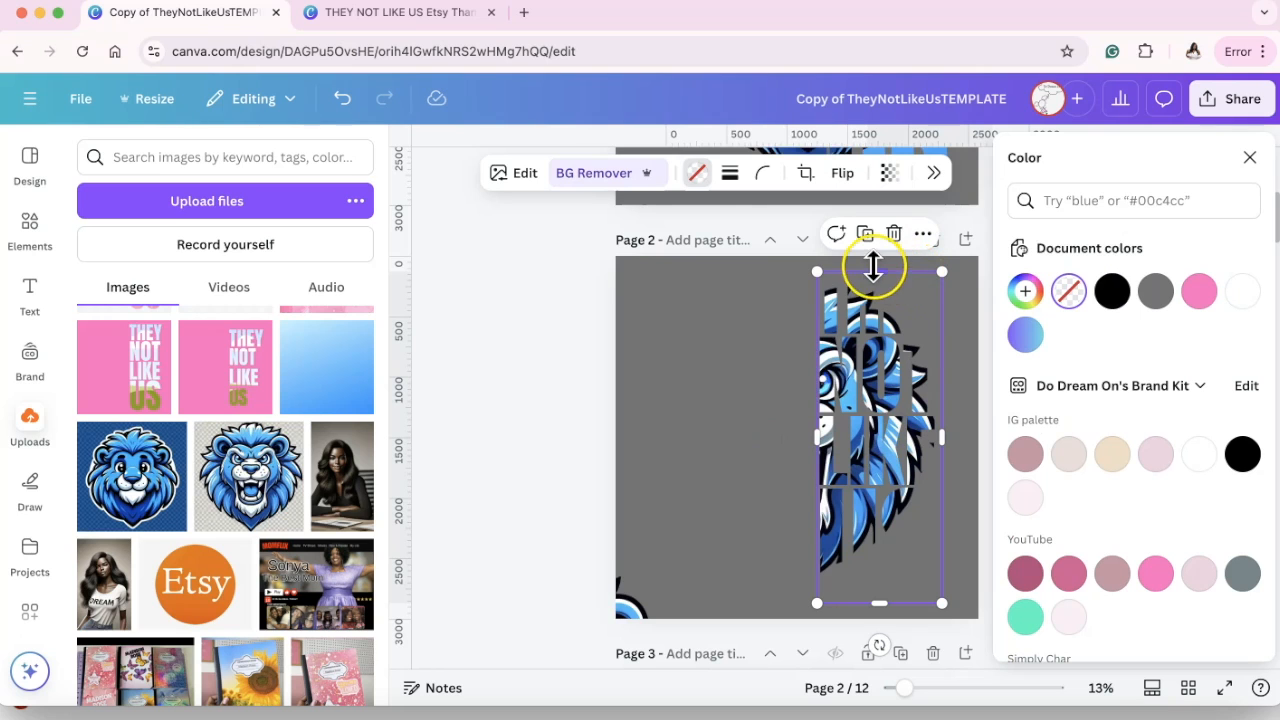
pyautogui.click(345, 98)
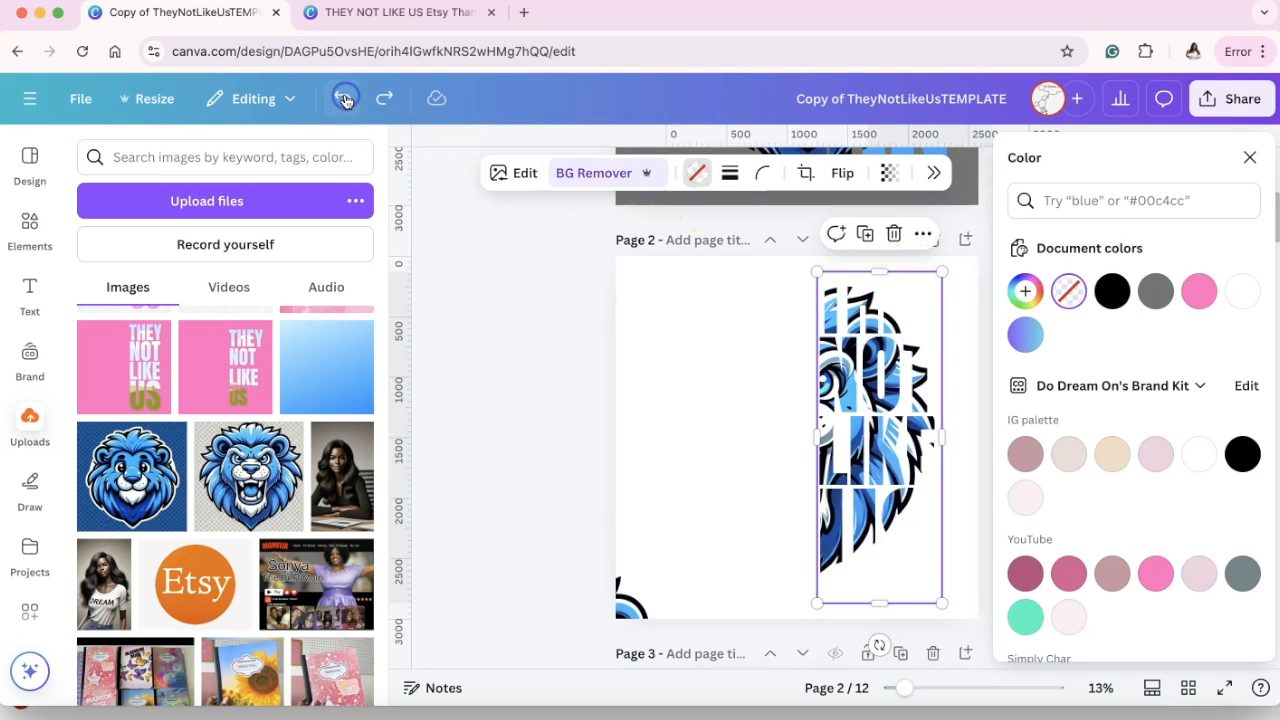
pyautogui.click(348, 100)
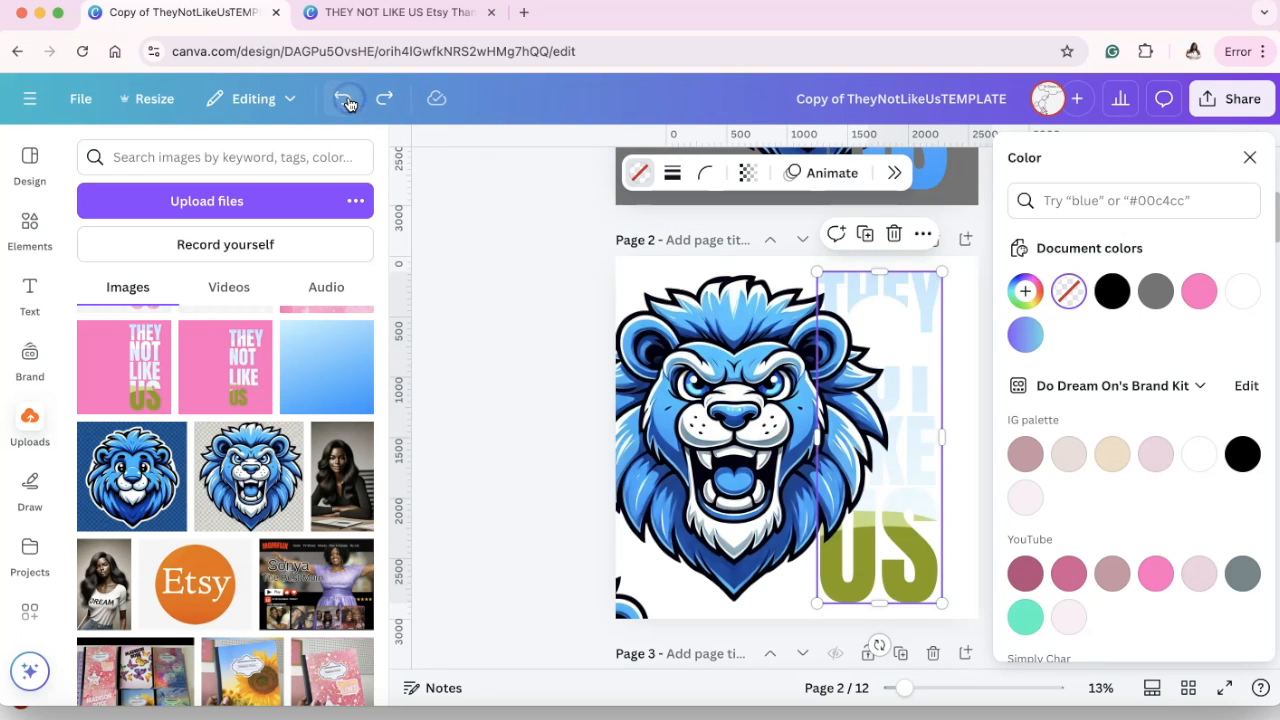
# Move the large lion partly off page 2's left edge and place a duplicate of the lettering frame over it.
pyautogui.moveTo(757, 401); pyautogui.dragTo(632, 404)
pyautogui.click(910, 381)
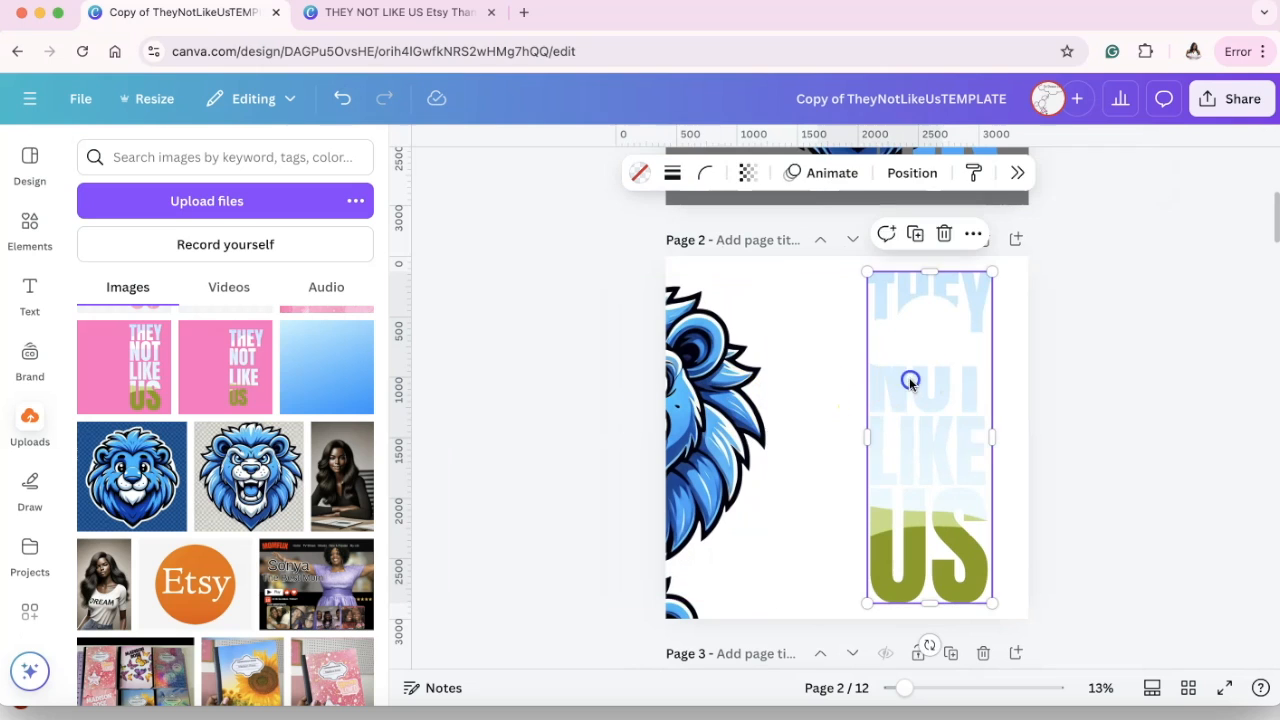
pyautogui.click(914, 234)
pyautogui.moveTo(937, 366); pyautogui.dragTo(703, 490)
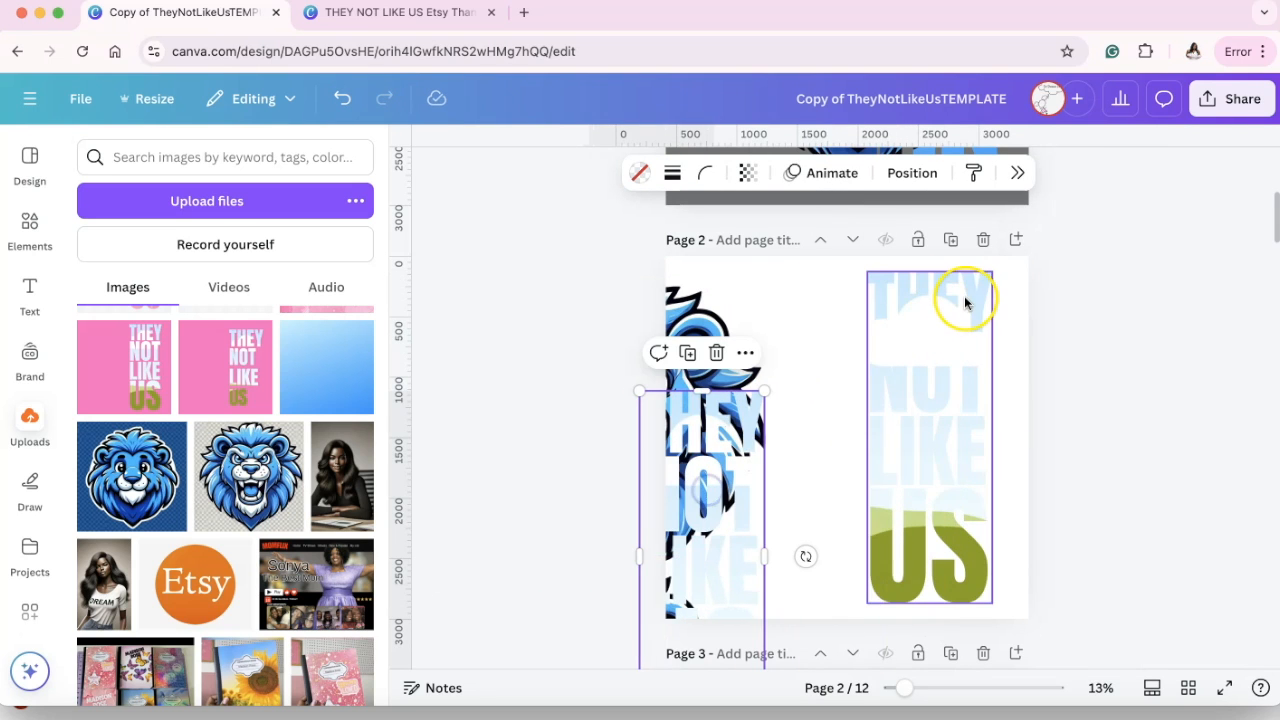
# Add a blank page after page 2 and search the design elements for "blue gradient".
pyautogui.click(1018, 241)
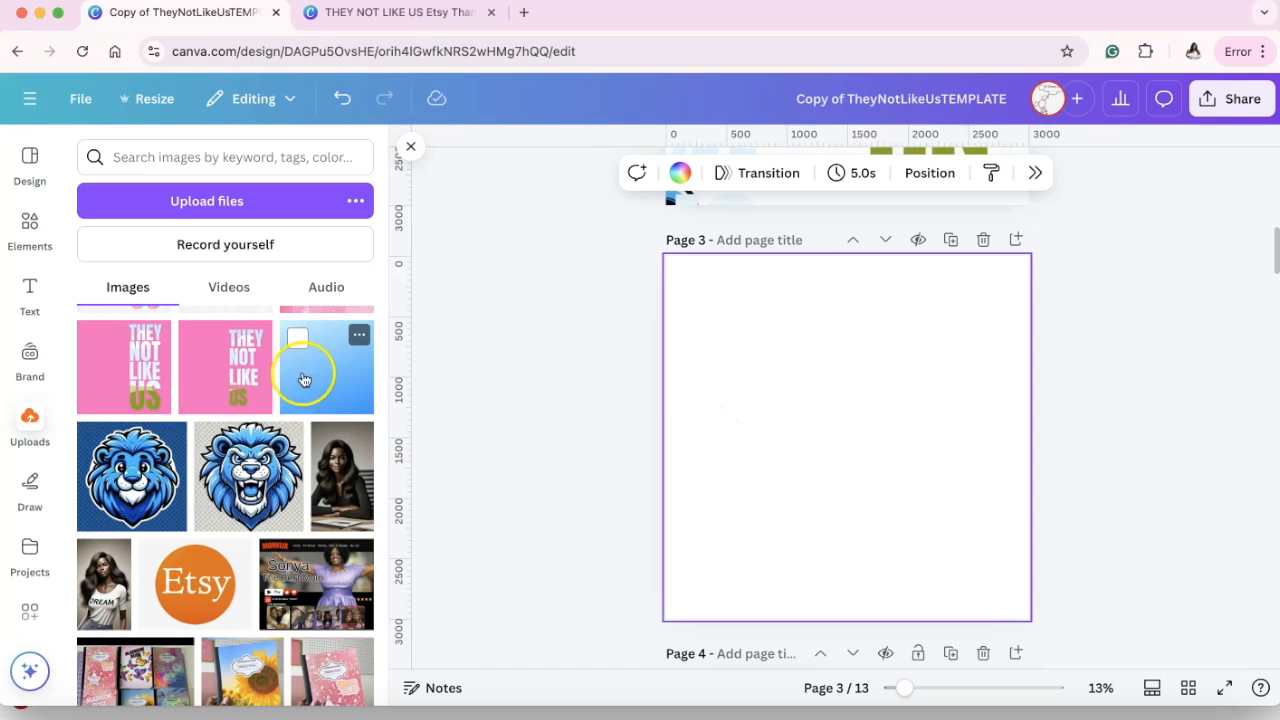
pyautogui.click(28, 228)
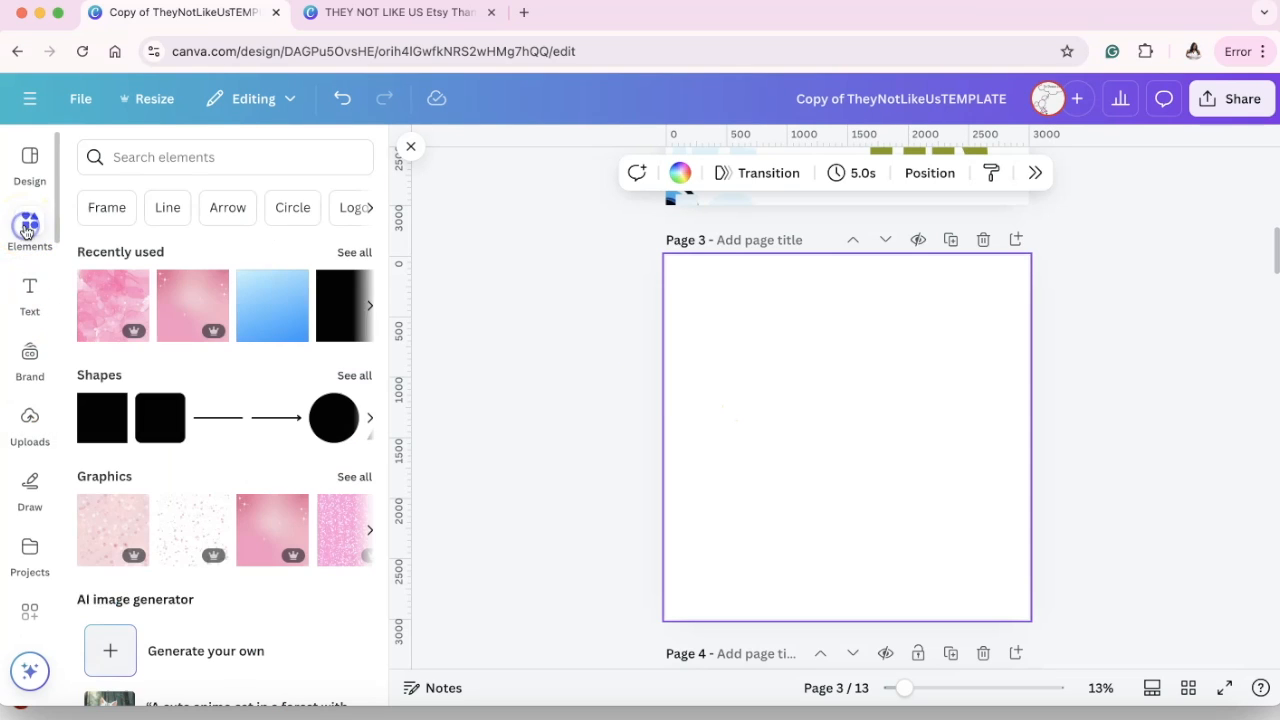
pyautogui.click(236, 160)
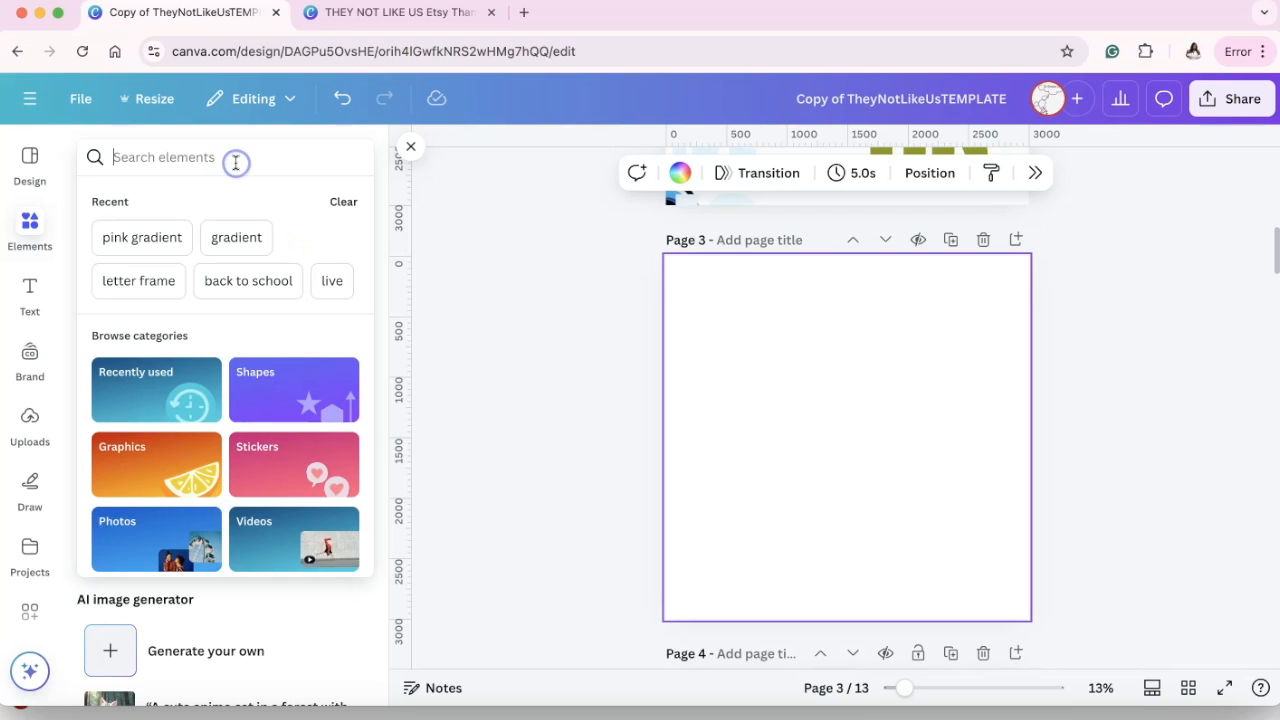
pyautogui.write('blue gra')
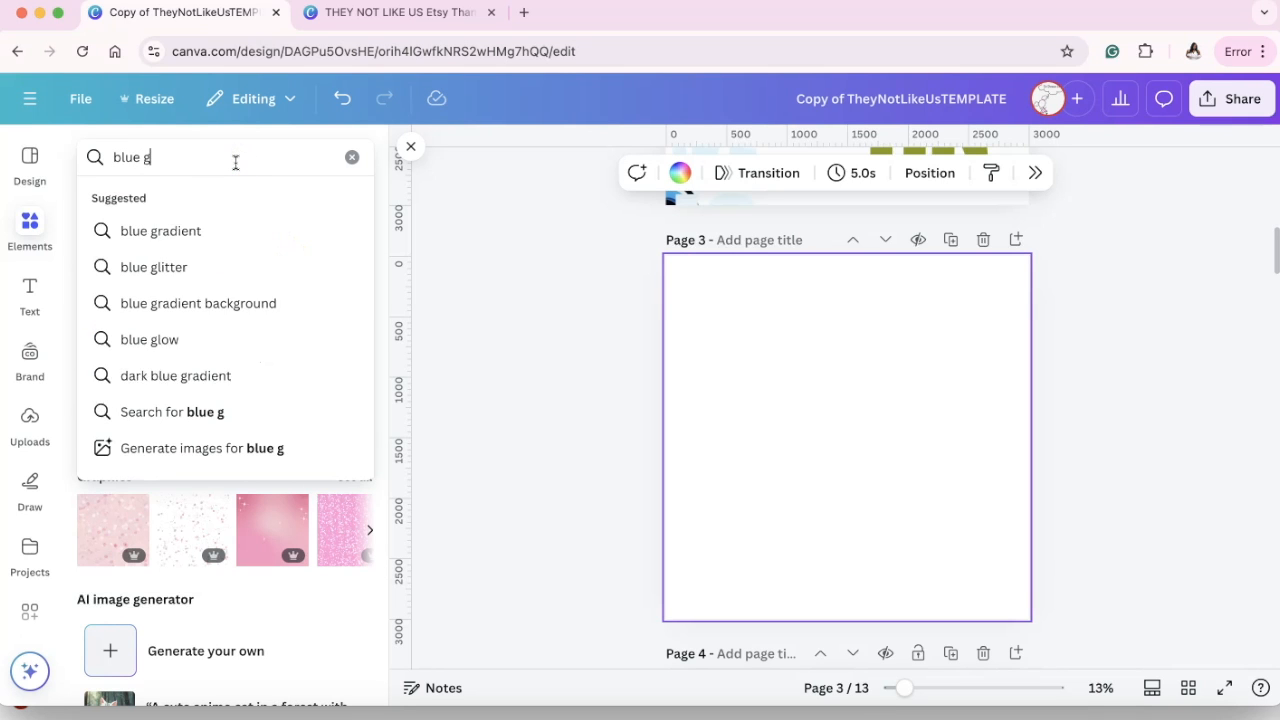
pyautogui.write('dient')
pyautogui.press('Return')
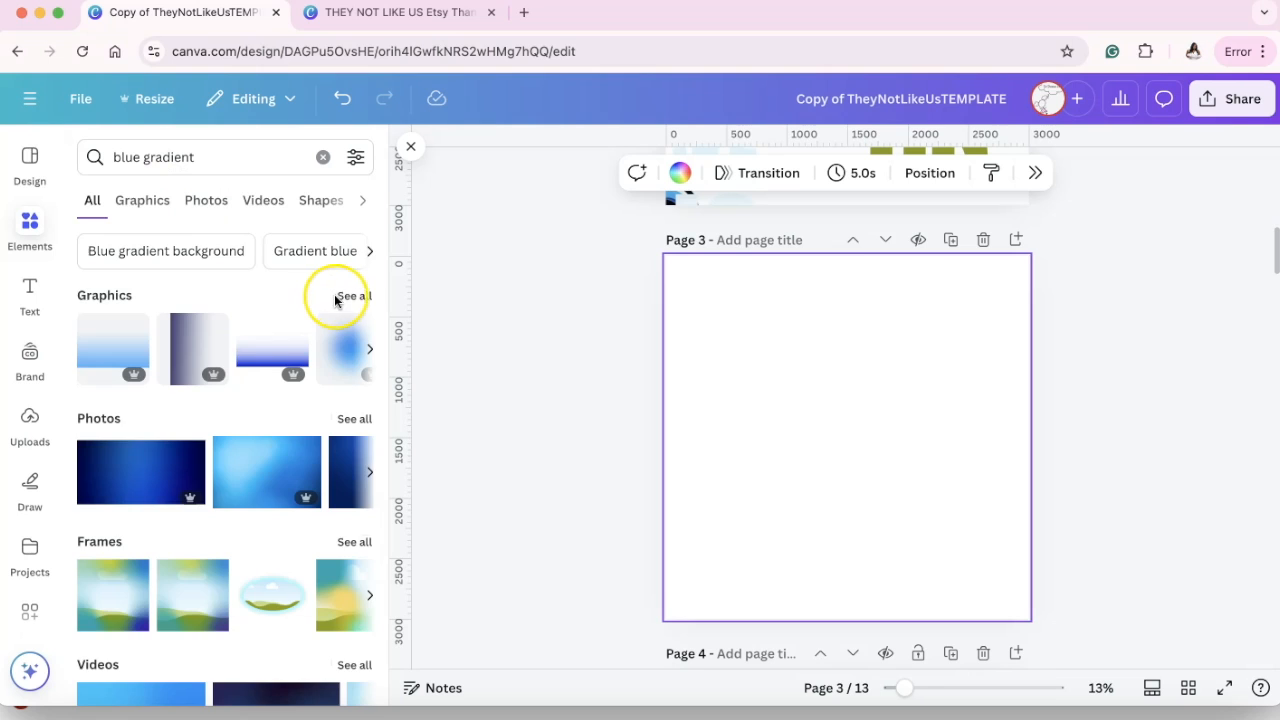
# Place a medium-to-dark blue gradient square from the graphics results on page 3 and enlarge it to cover the whole page.
pyautogui.click(336, 298)
pyautogui.scroll(-5, 236, 340)
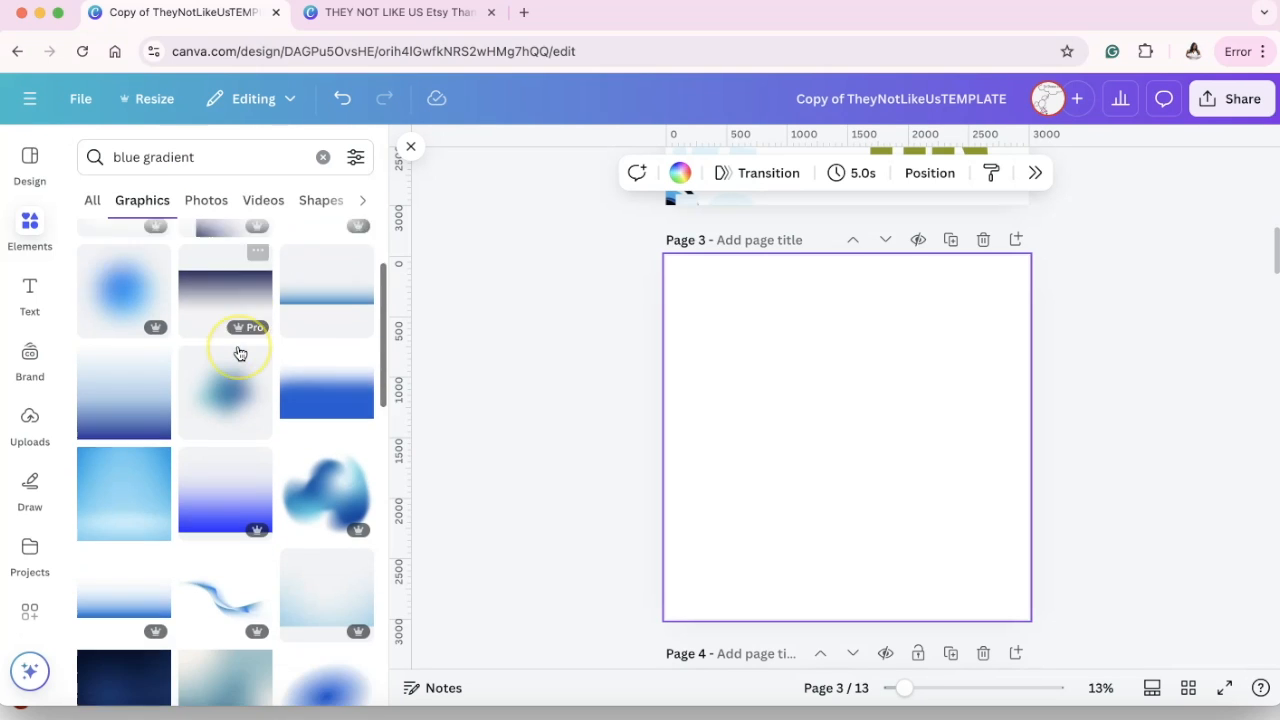
pyautogui.click(240, 354)
pyautogui.click(930, 468)
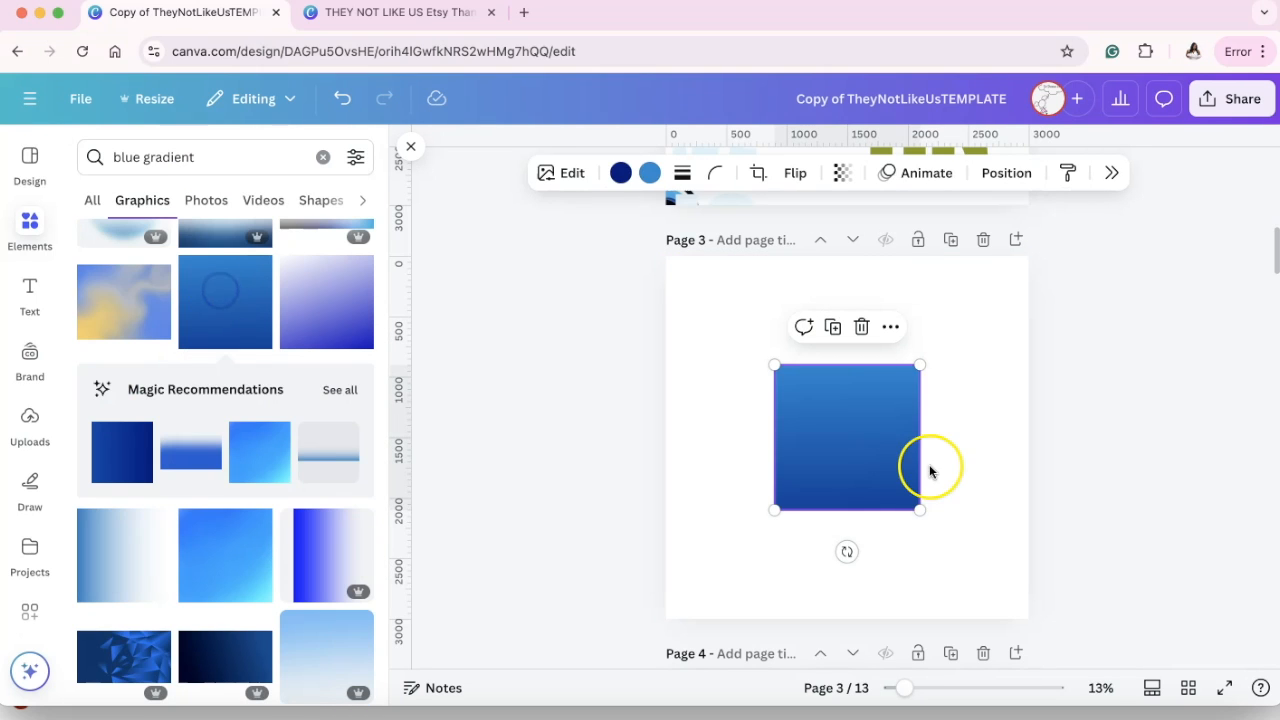
pyautogui.moveTo(920, 509); pyautogui.dragTo(1103, 632)
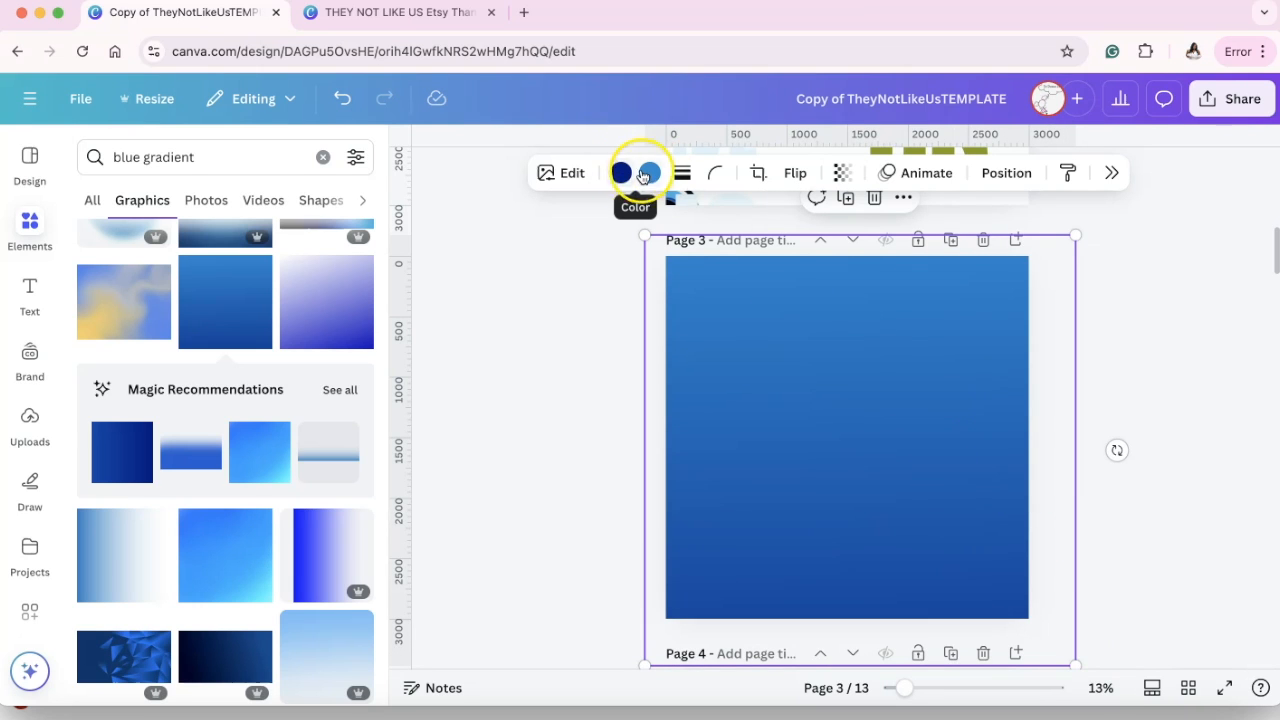
pyautogui.click(1111, 250)
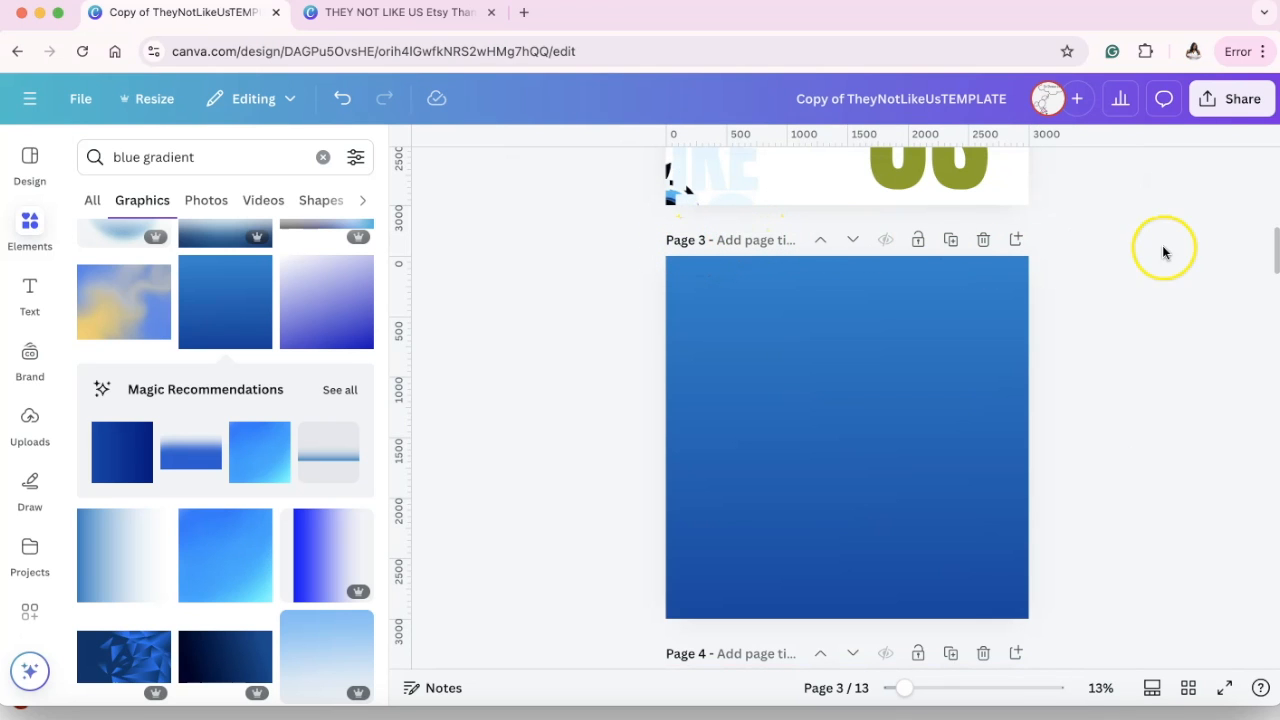
# Download only the current page, page 3, as a PNG.
pyautogui.click(1225, 102)
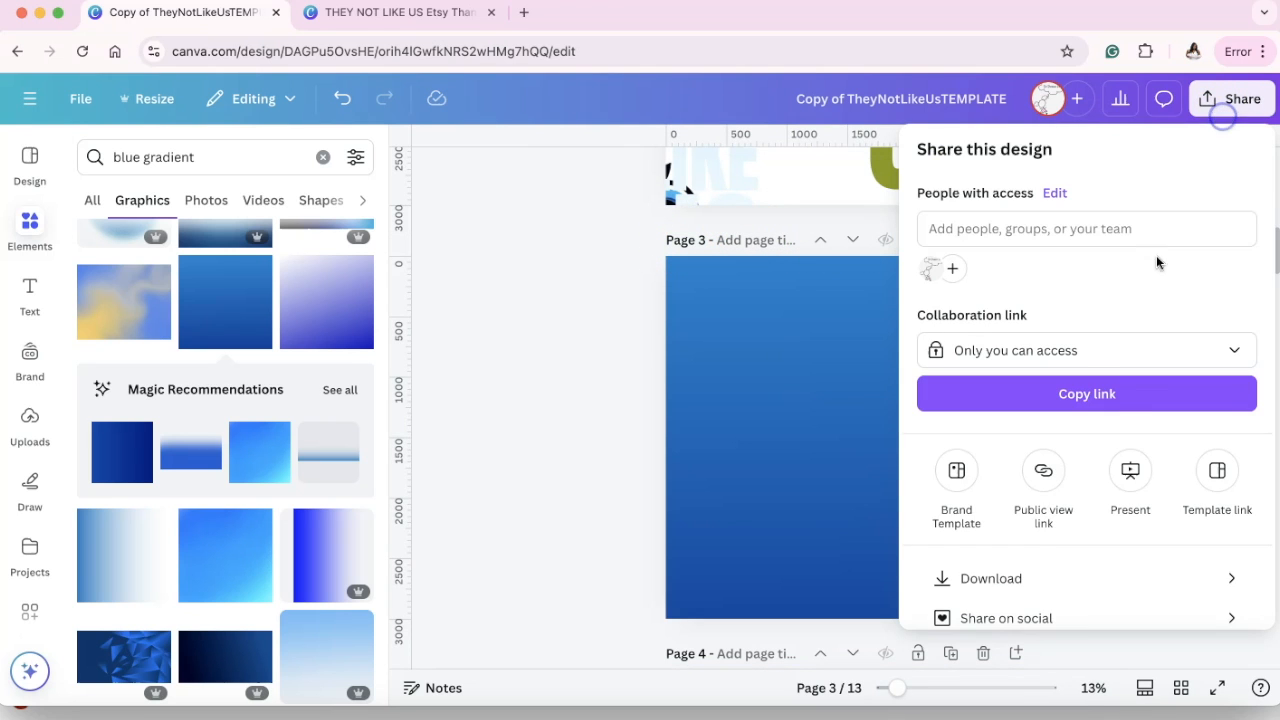
pyautogui.click(1054, 578)
pyautogui.click(1247, 437)
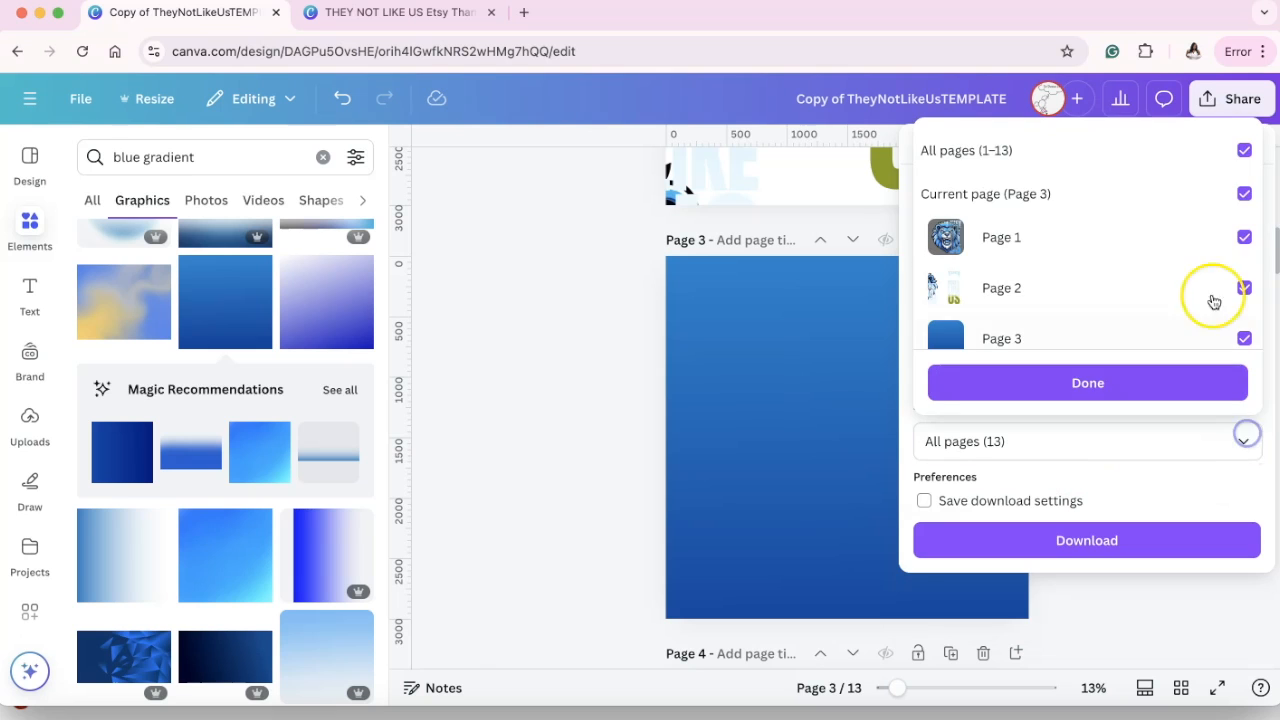
pyautogui.click(1244, 150)
pyautogui.click(1243, 193)
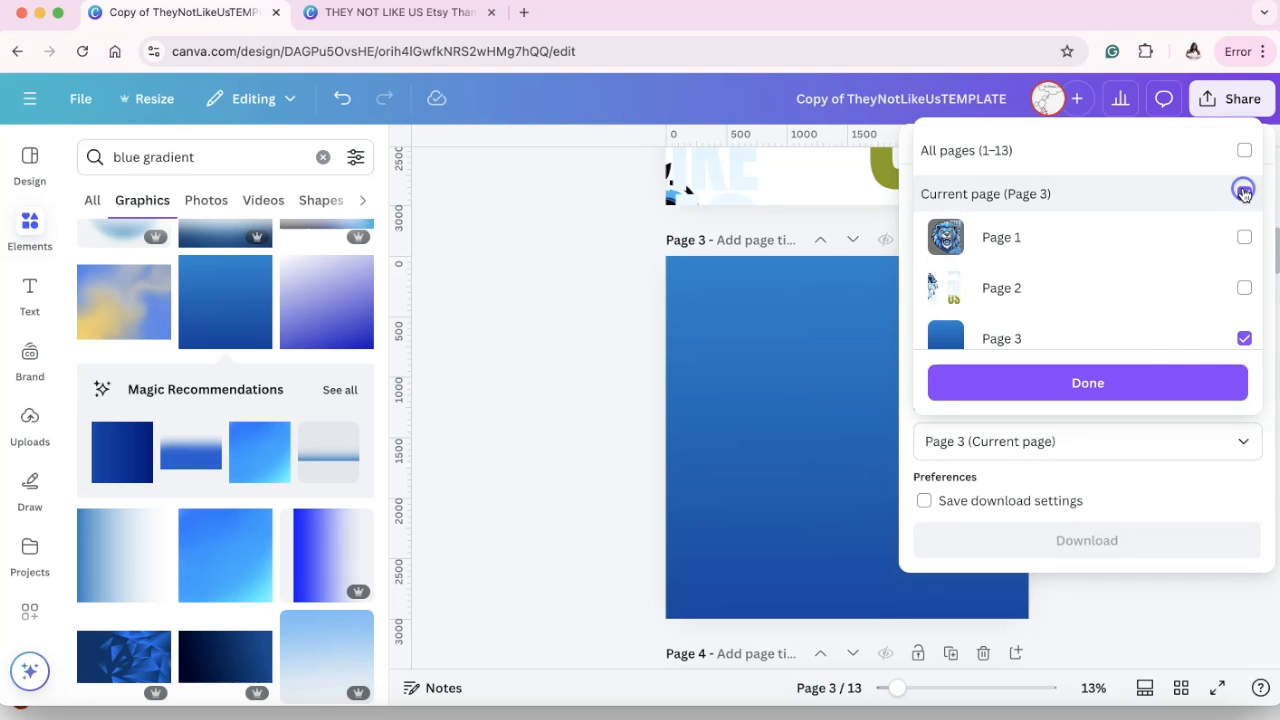
pyautogui.click(1143, 376)
pyautogui.click(1100, 541)
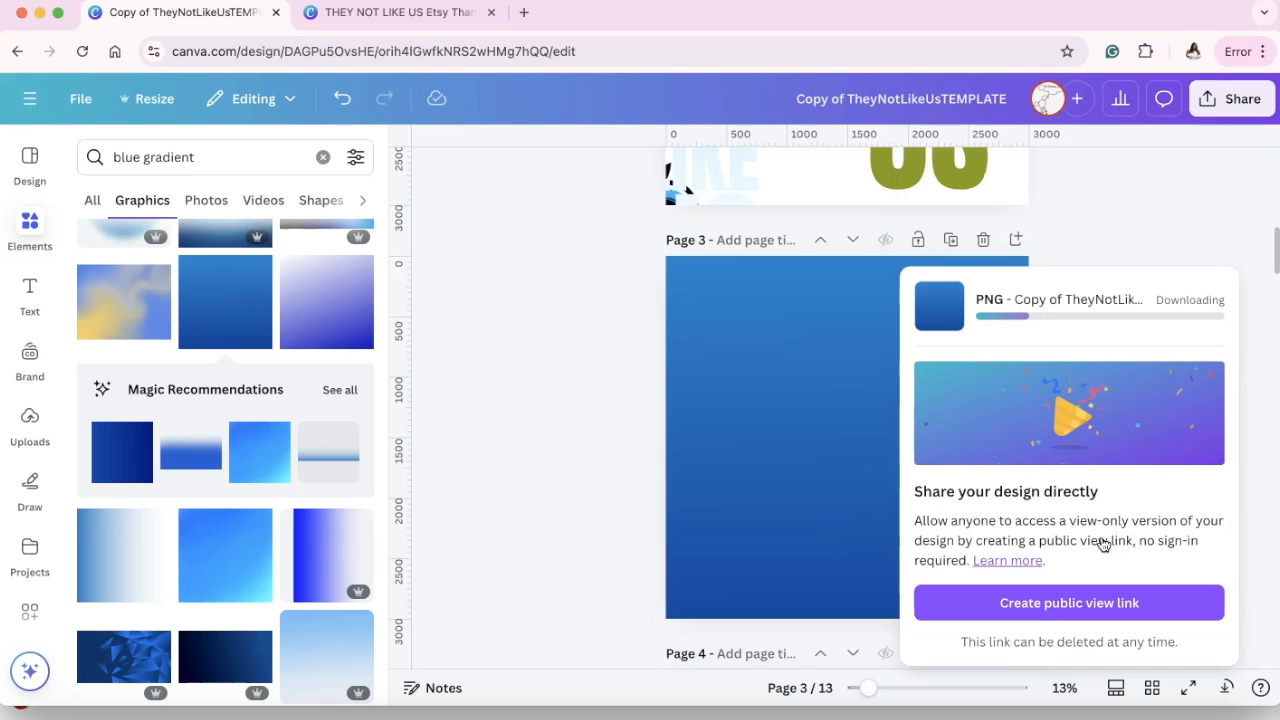
# Clear the blue gradient search and import the downloaded gradient PNG into the design's uploads.
pyautogui.scroll(15, 281, 353)
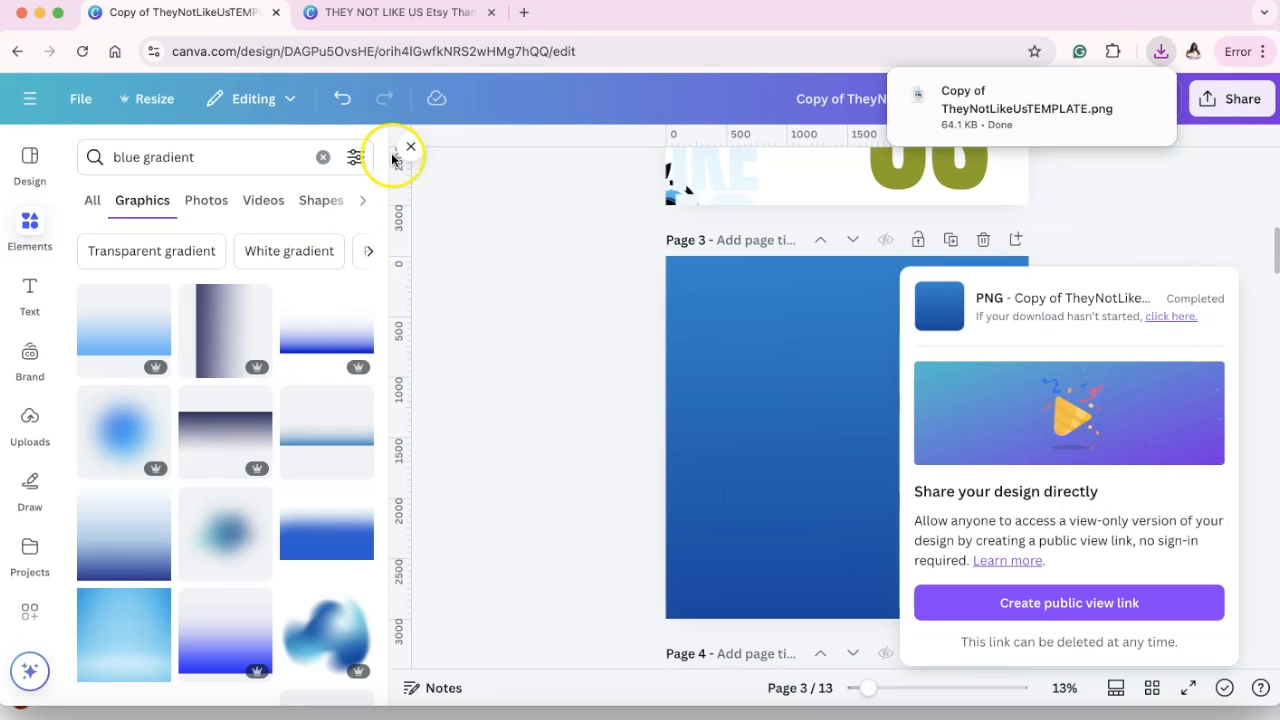
pyautogui.click(323, 157)
pyautogui.click(410, 146)
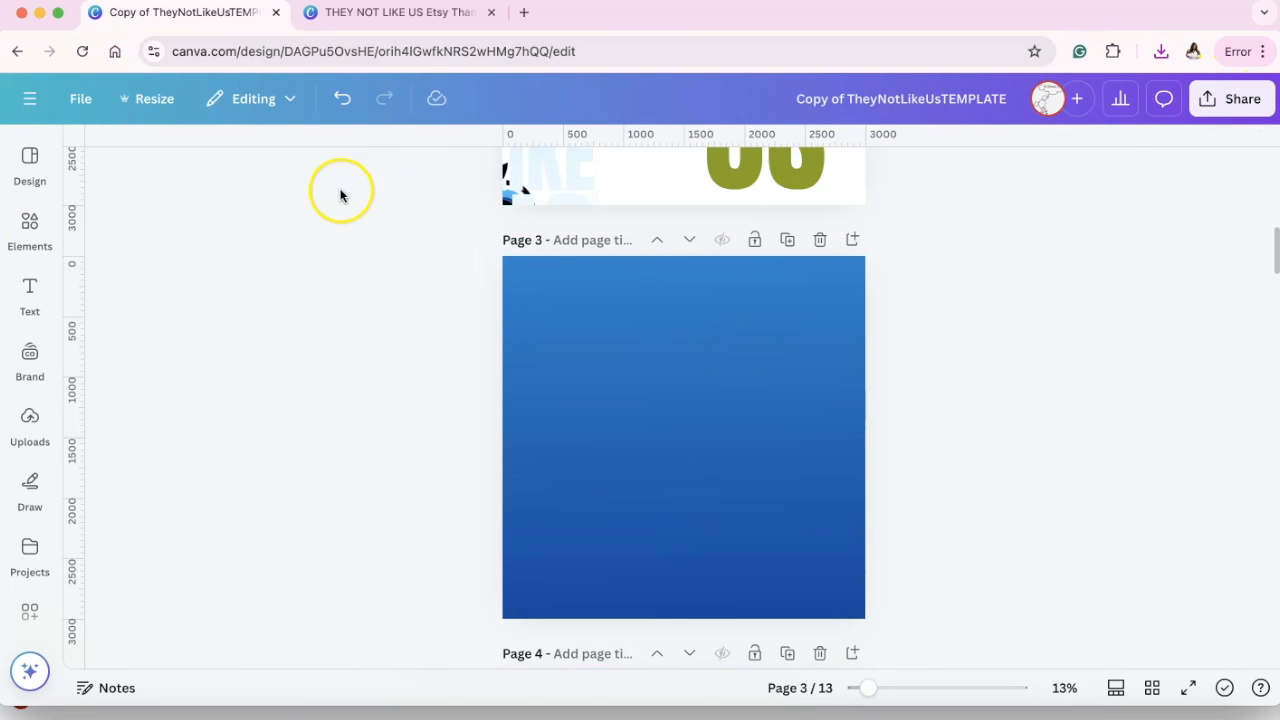
pyautogui.click(80, 104)
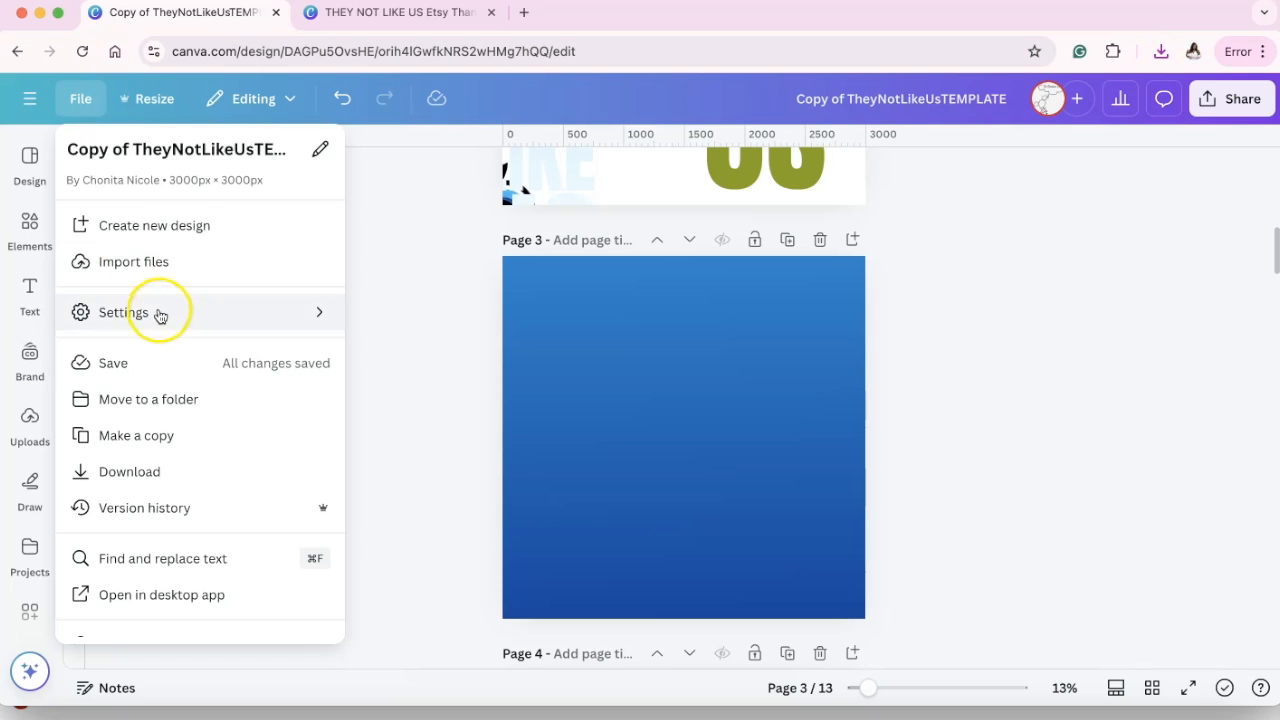
pyautogui.click(146, 264)
pyautogui.click(241, 426)
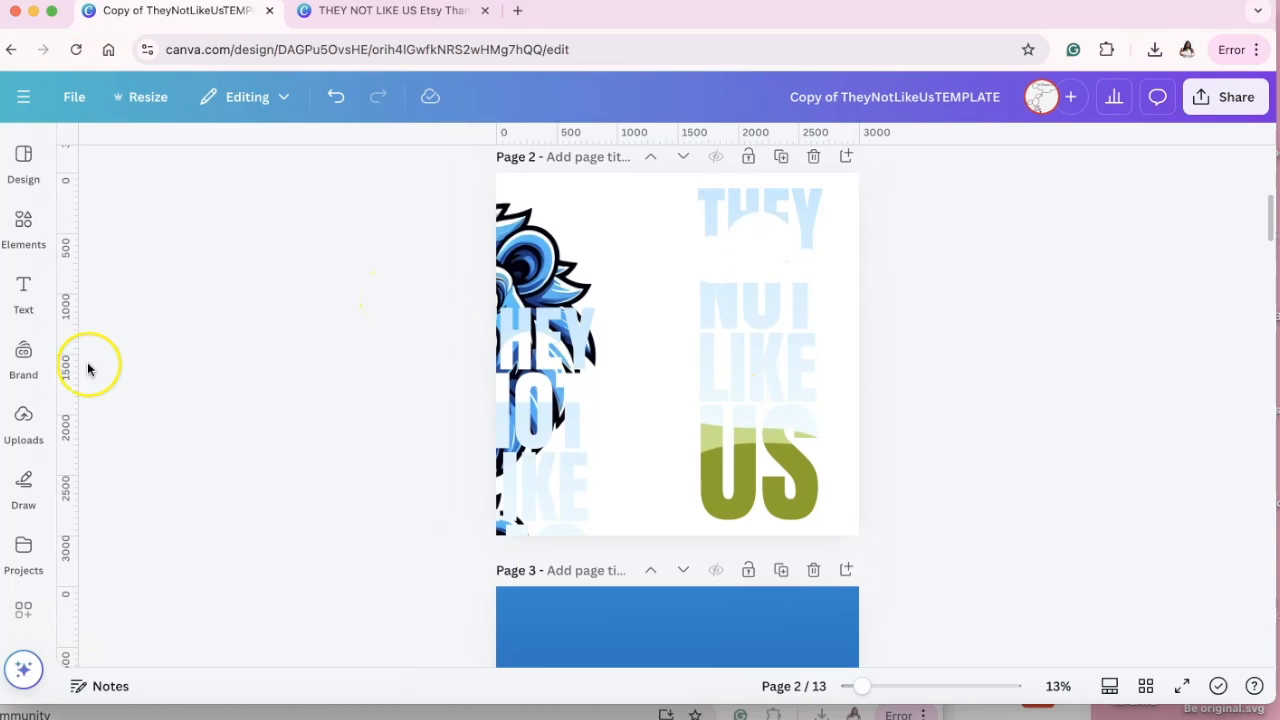
# Fill the separate THEY NOT LIKE US lettering frame on page 2 with the uploaded blue gradient image.
pyautogui.click(29, 356)
pyautogui.click(24, 418)
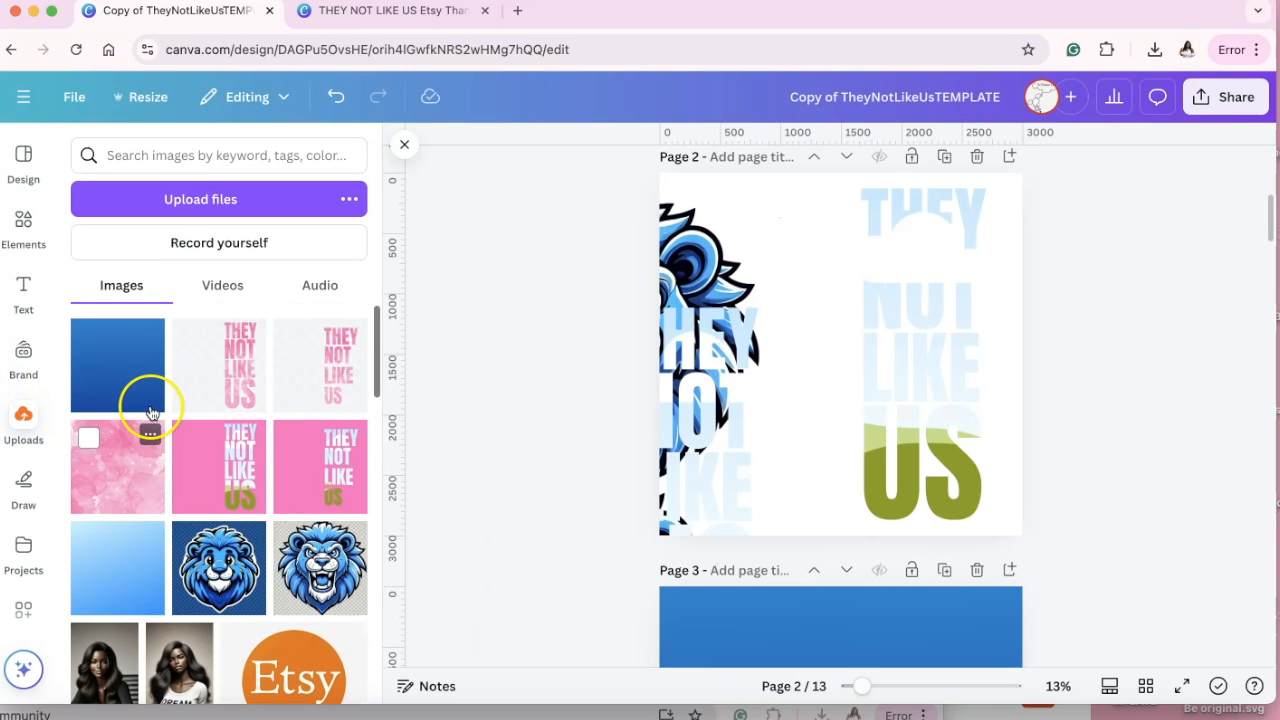
pyautogui.moveTo(116, 384); pyautogui.dragTo(871, 300)
pyautogui.click(1089, 324)
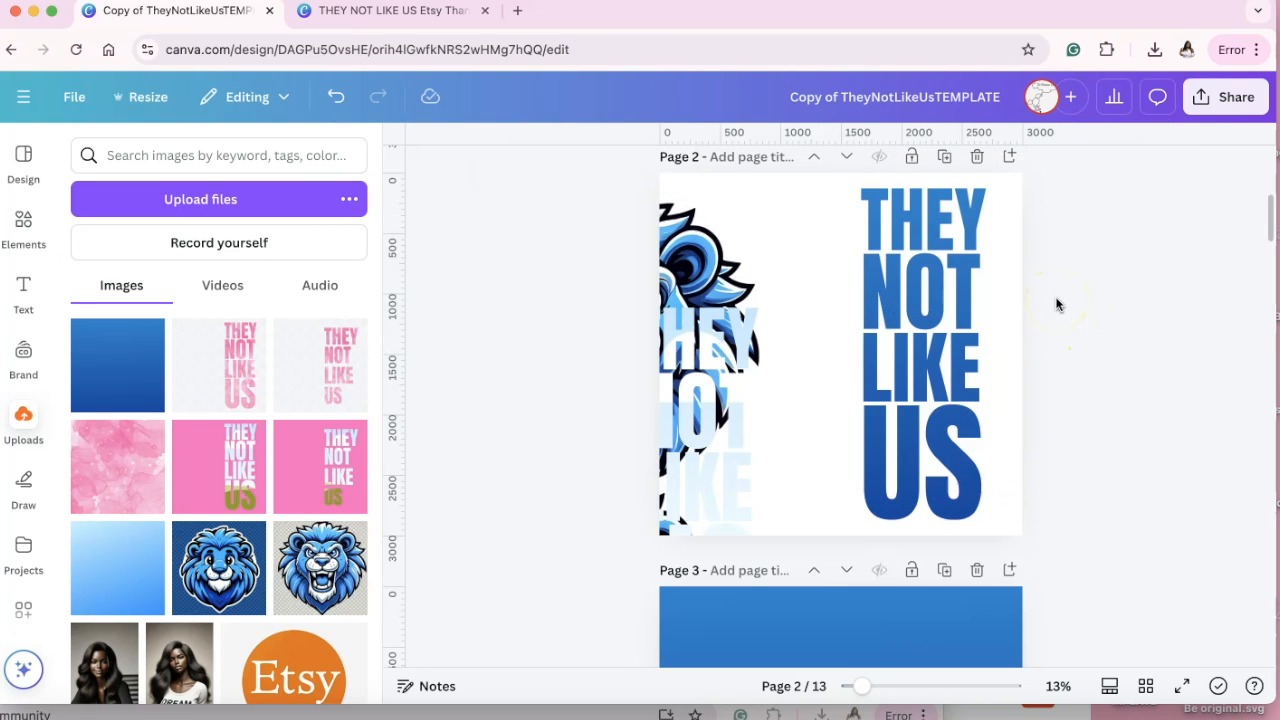
# Place the duplicate lettering frame exactly over the gradient lettering and fill it with the large lion from page 2.
pyautogui.moveTo(683, 418); pyautogui.dragTo(920, 313)
pyautogui.click(1133, 255)
pyautogui.click(710, 300)
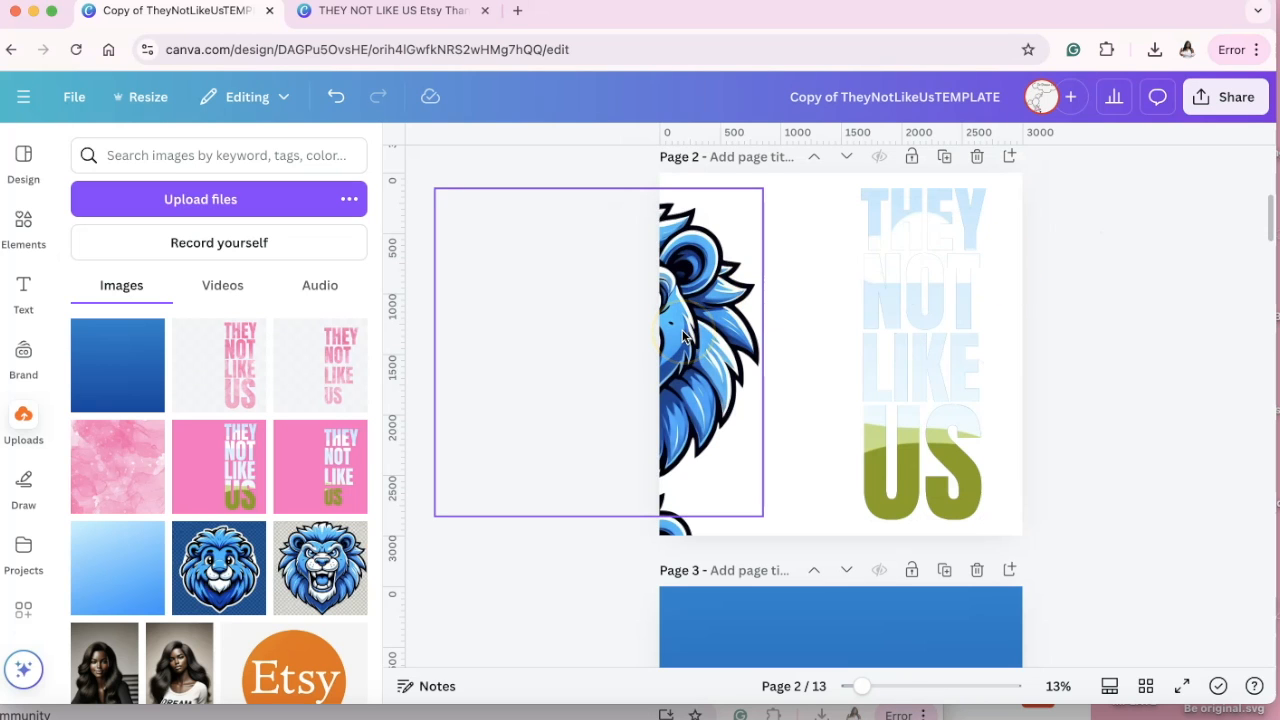
pyautogui.moveTo(683, 336); pyautogui.dragTo(914, 307)
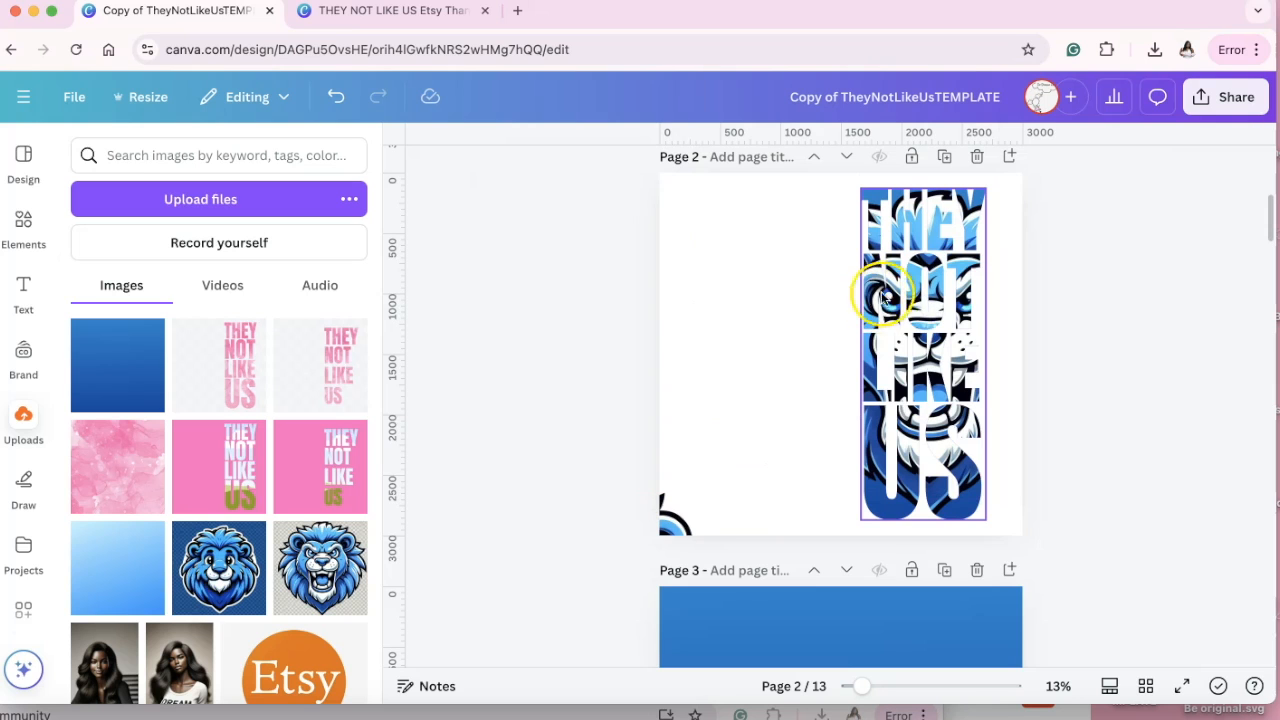
# Shift the lion image inside the lettering frame so the right half of its face fills the letters.
pyautogui.doubleClick(918, 300)
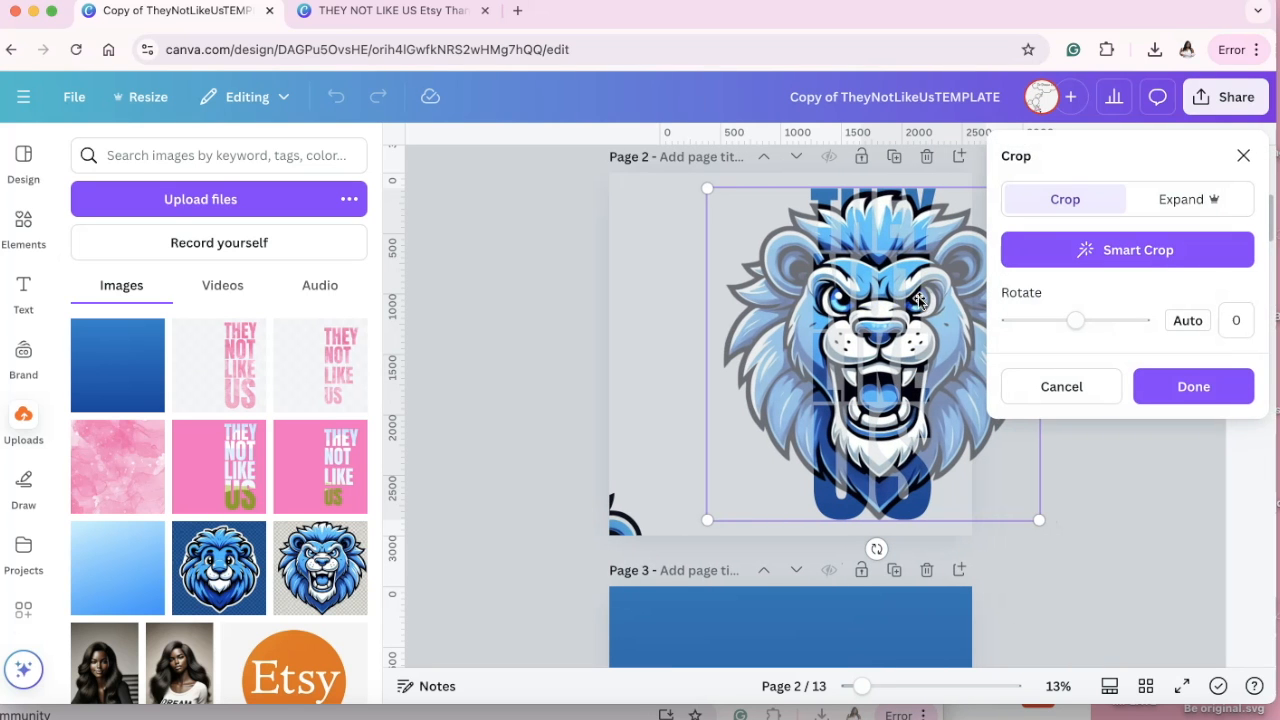
pyautogui.moveTo(942, 326); pyautogui.dragTo(778, 316)
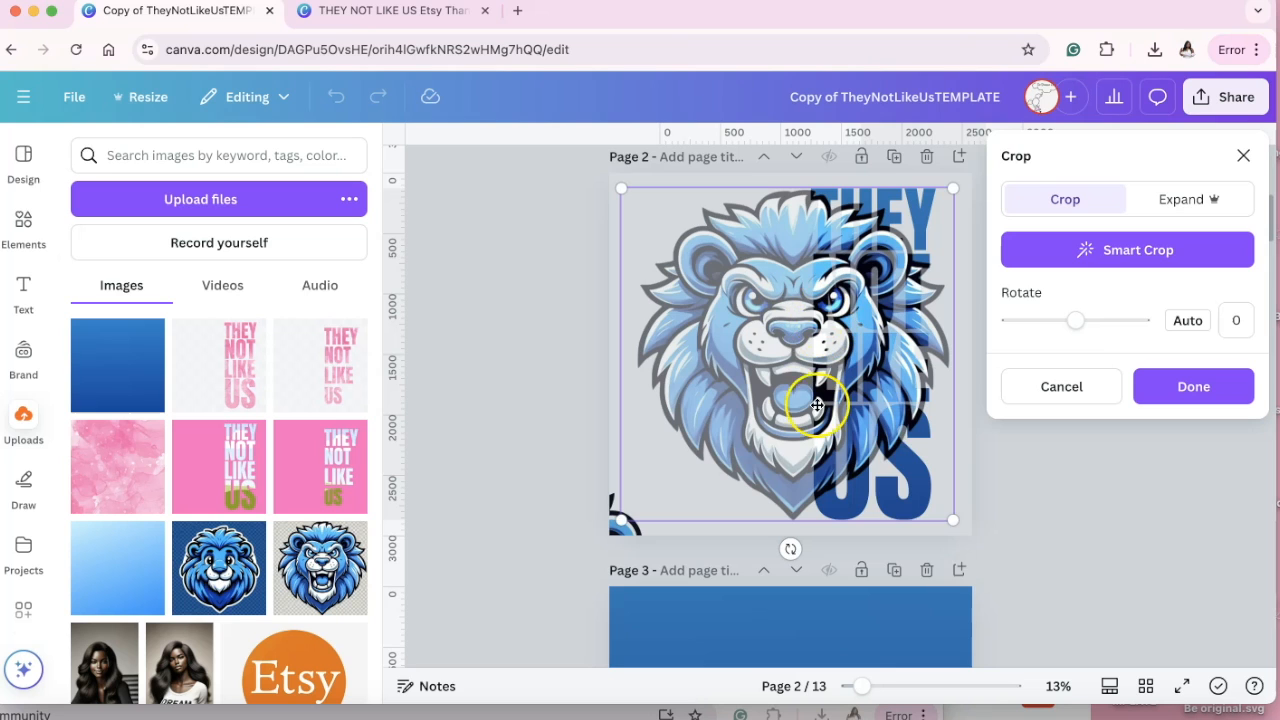
pyautogui.click(567, 335)
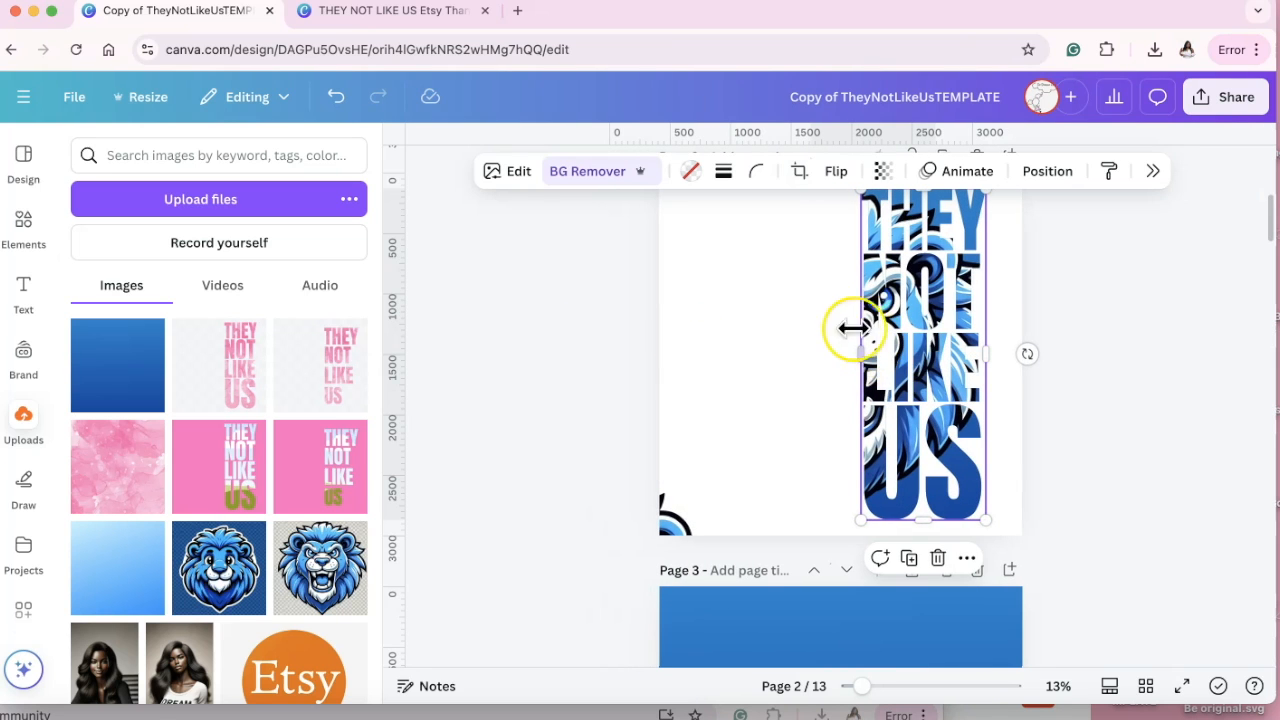
# Change page 2's background to the light gray #CBC3C3.
pyautogui.scroll(1, 818, 309)
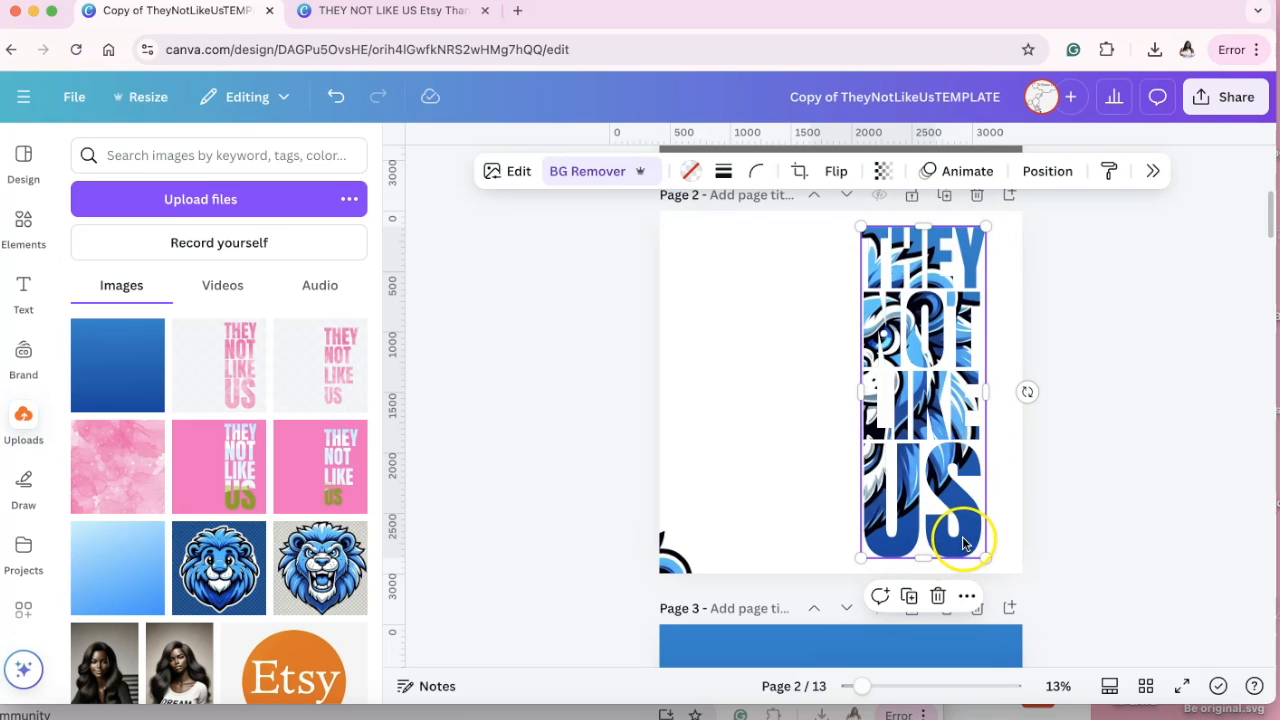
pyautogui.click(690, 222)
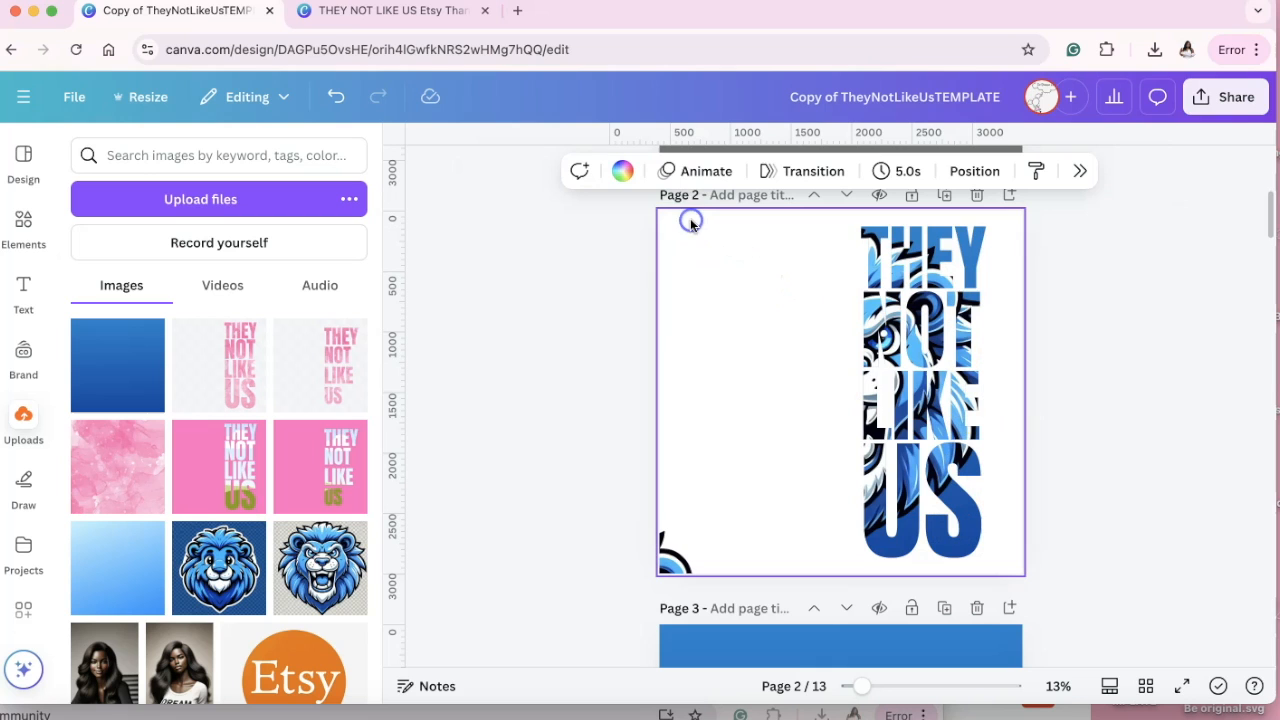
pyautogui.click(622, 170)
pyautogui.click(1193, 289)
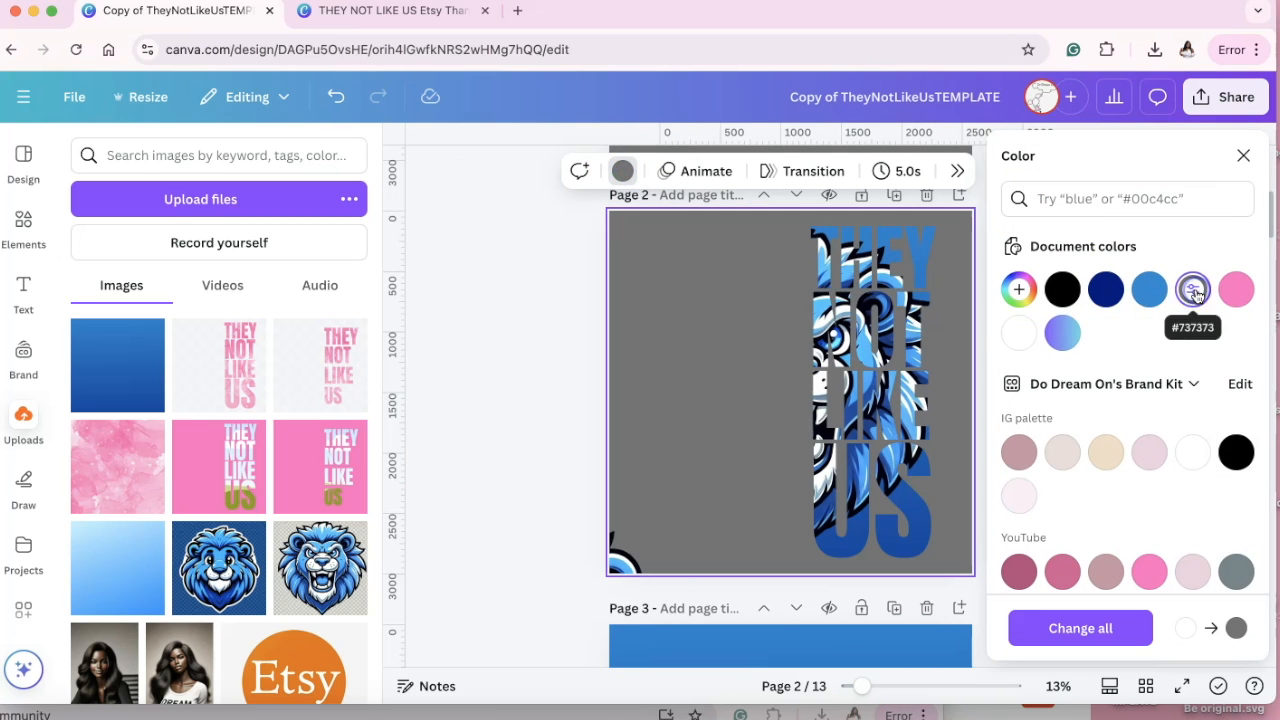
pyautogui.click(1018, 288)
pyautogui.moveTo(1020, 414)
pyautogui.mouseDown()
pyautogui.moveTo(1003, 427)
pyautogui.moveTo(1012, 393)
pyautogui.mouseUp()
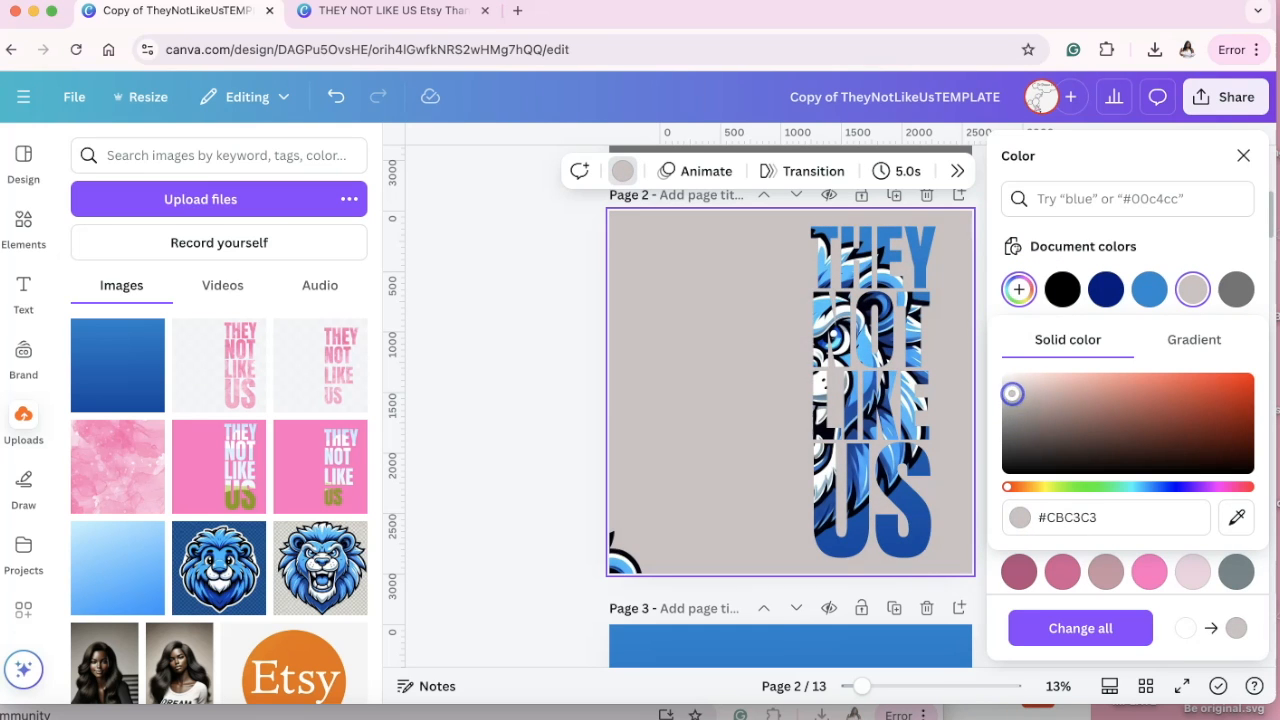
pyautogui.press('F2')
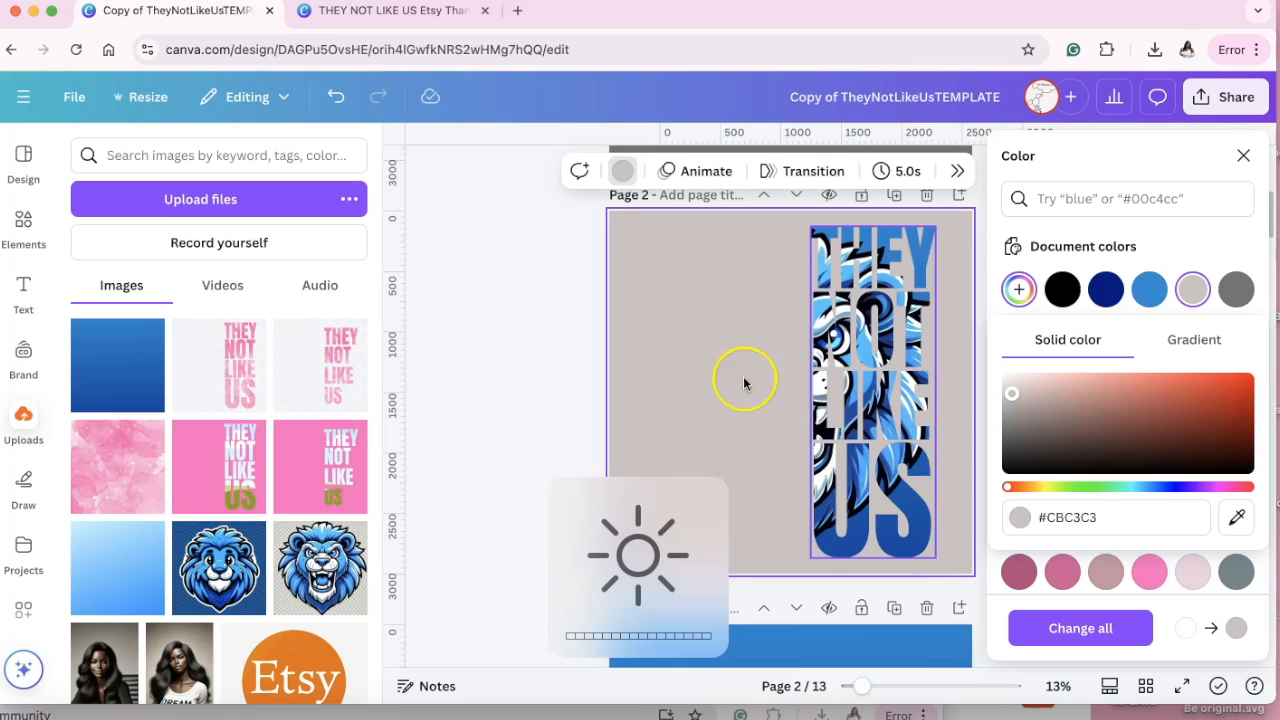
pyautogui.click(521, 296)
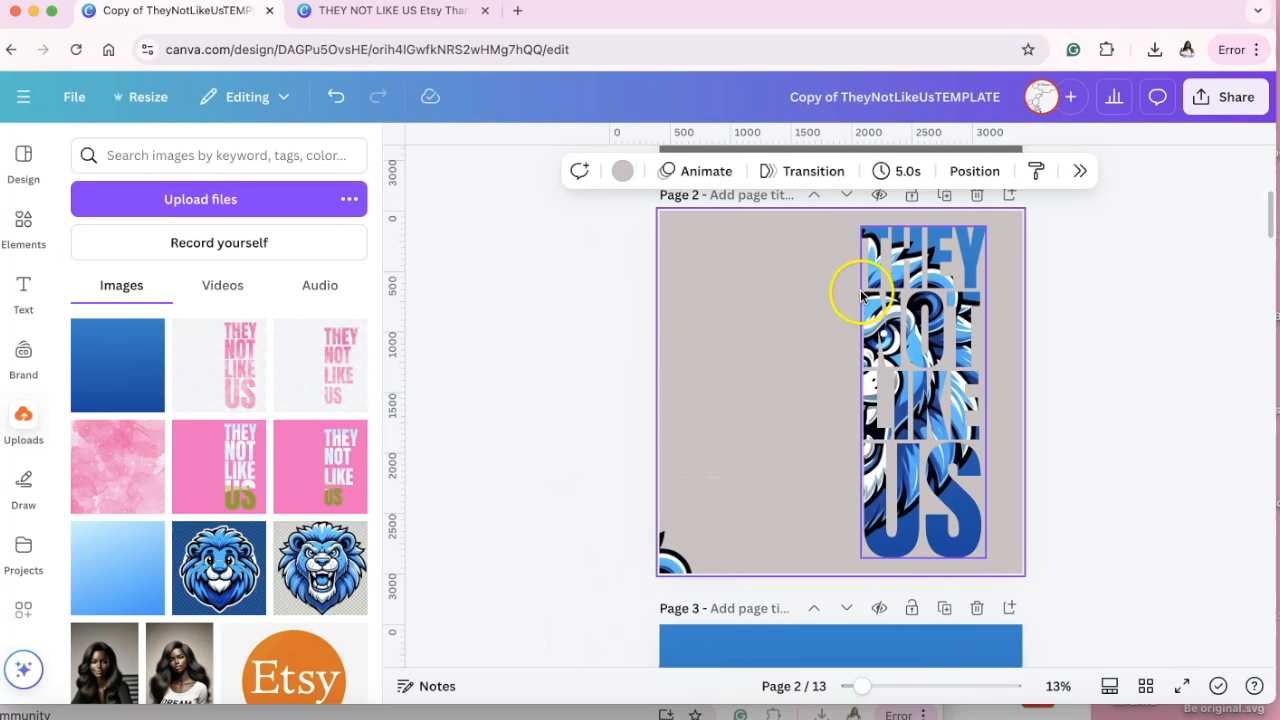
# Bring the remaining lion up from page 2's lower-left corner and place it partly off the left edge, clear of the lettering.
pyautogui.moveTo(672, 552); pyautogui.dragTo(847, 292)
pyautogui.scroll(-2, 847, 292)
pyautogui.scroll(-4, 838, 330)
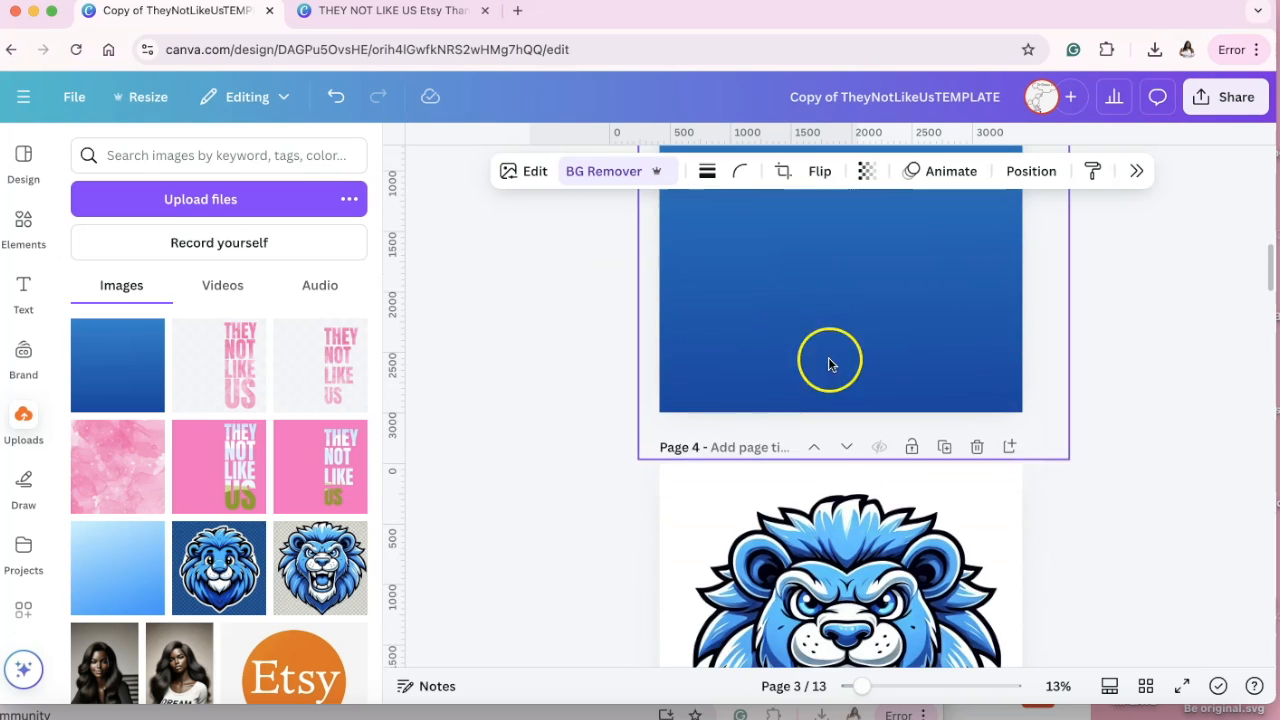
pyautogui.scroll(8, 805, 460)
pyautogui.scroll(-4, 700, 578)
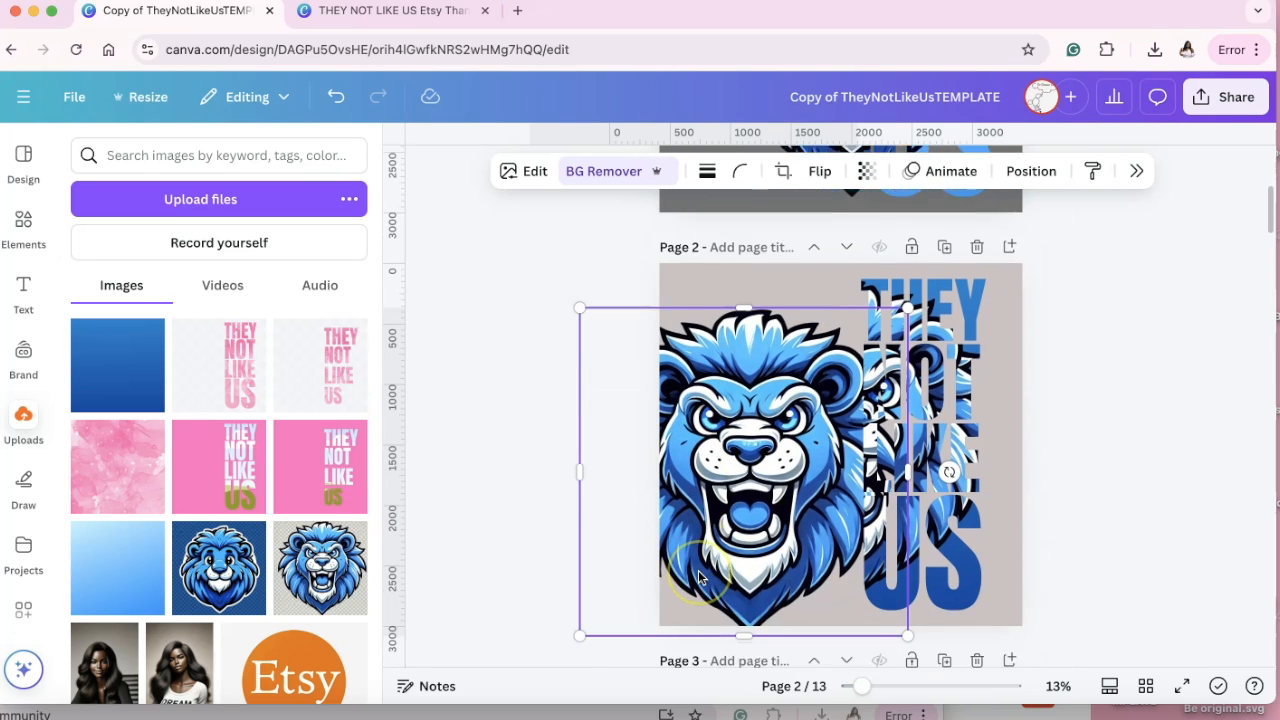
pyautogui.click(415, 150)
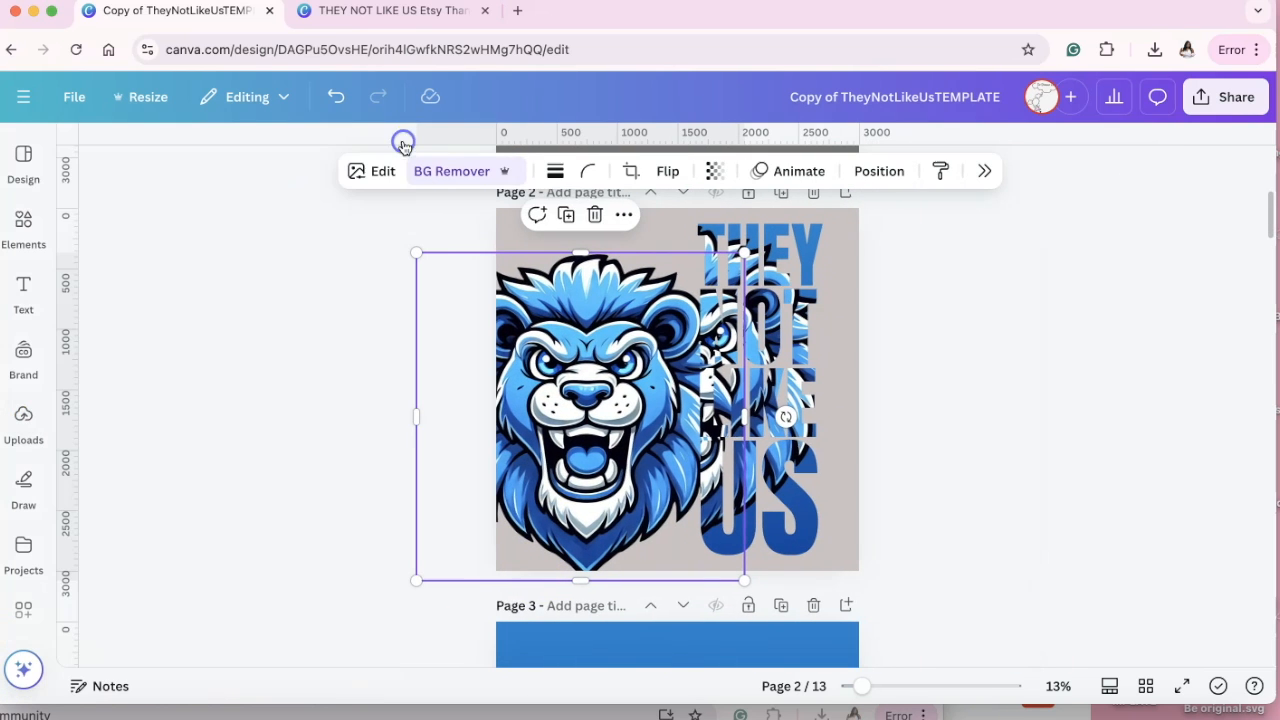
pyautogui.moveTo(863, 690); pyautogui.dragTo(874, 688)
pyautogui.scroll(1, 642, 366)
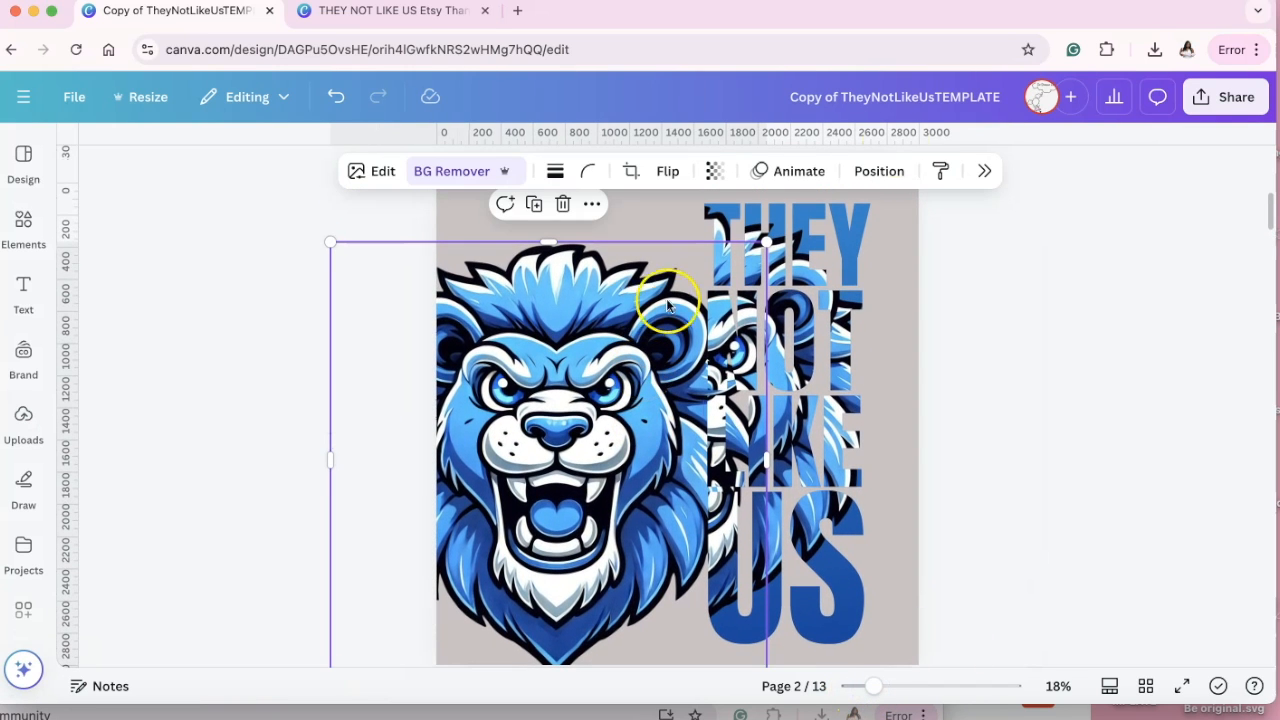
pyautogui.click(984, 256)
pyautogui.moveTo(585, 376); pyautogui.dragTo(482, 324)
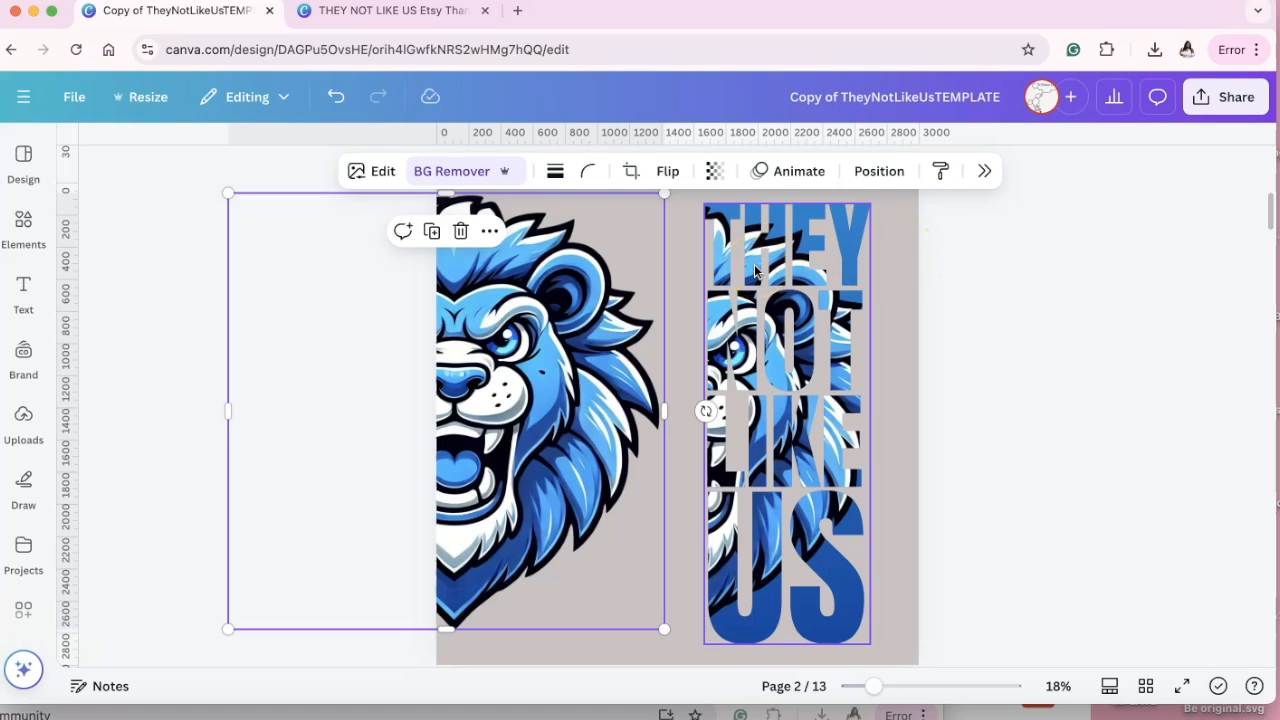
# Select both stacked lettering frames together and lock them in place.
pyautogui.click(963, 349)
pyautogui.click(682, 197)
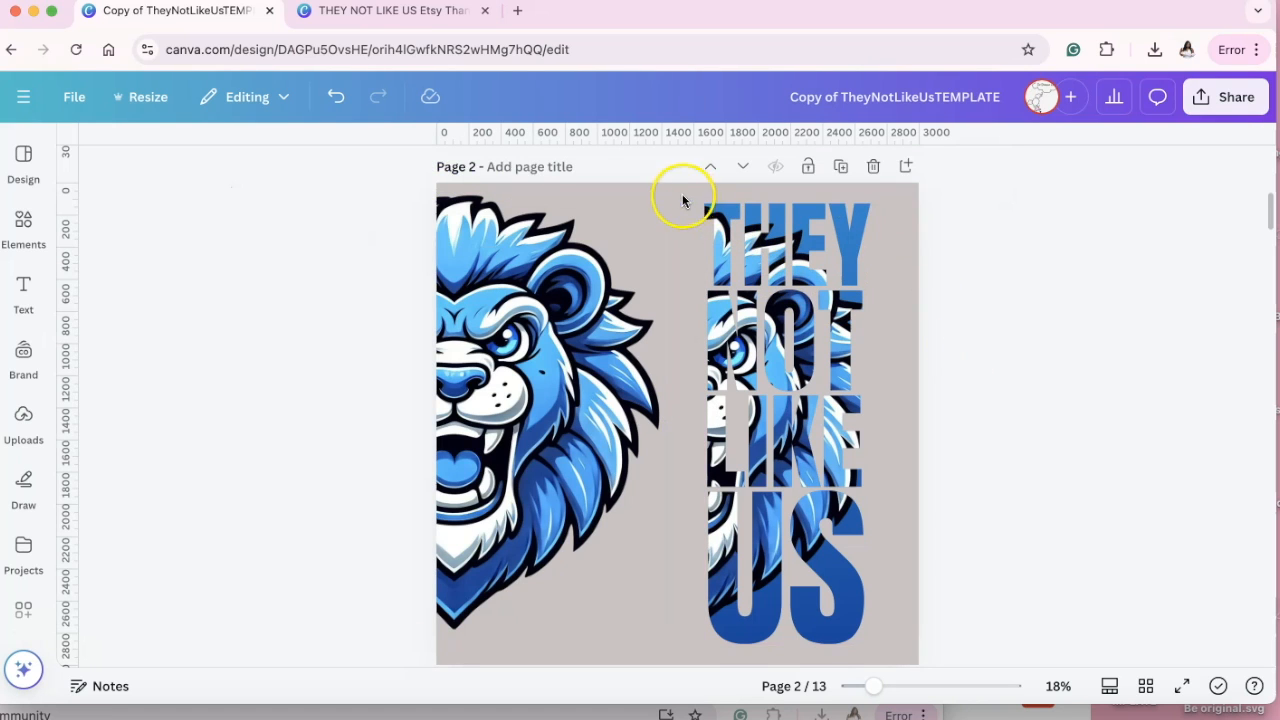
pyautogui.moveTo(708, 224); pyautogui.dragTo(891, 657)
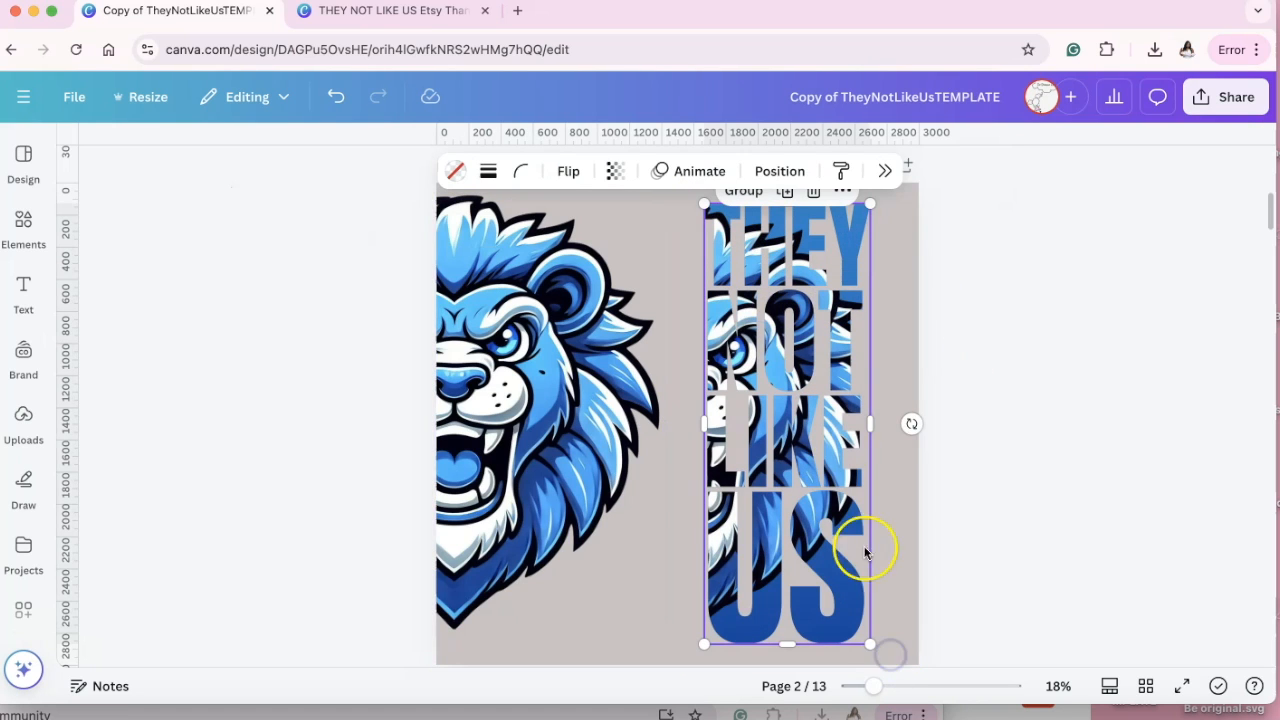
pyautogui.click(844, 192)
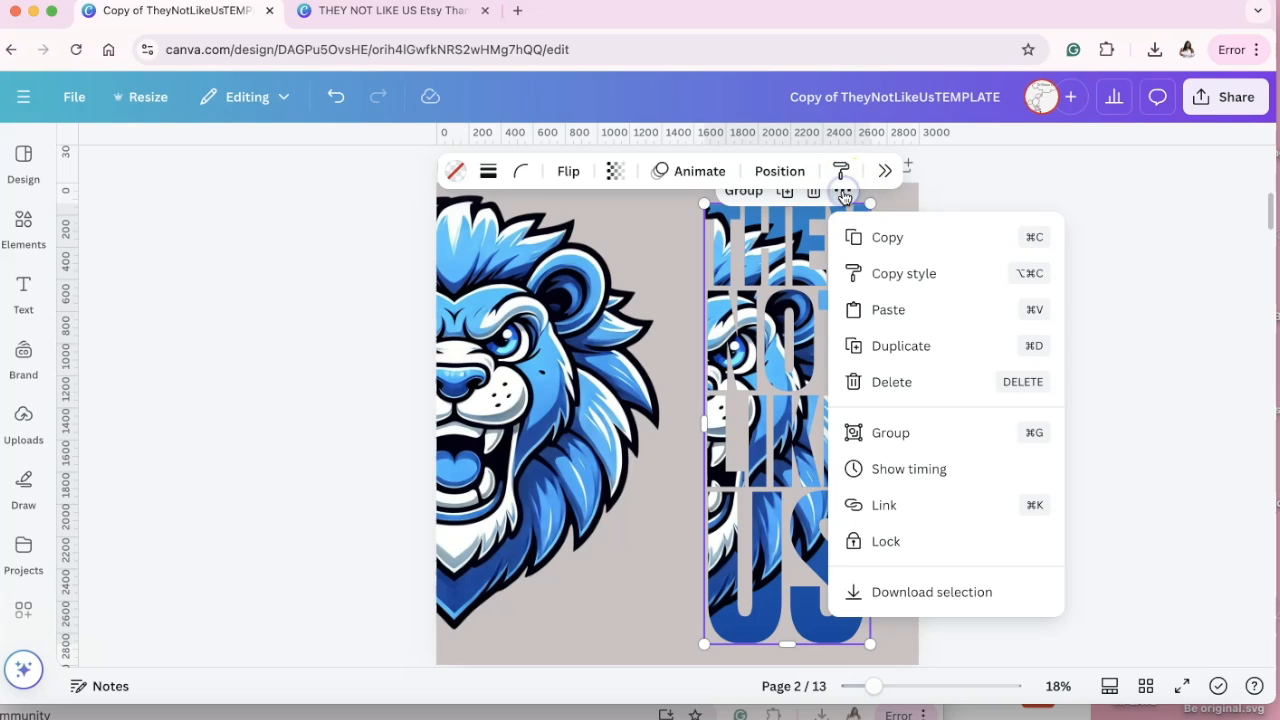
pyautogui.click(909, 541)
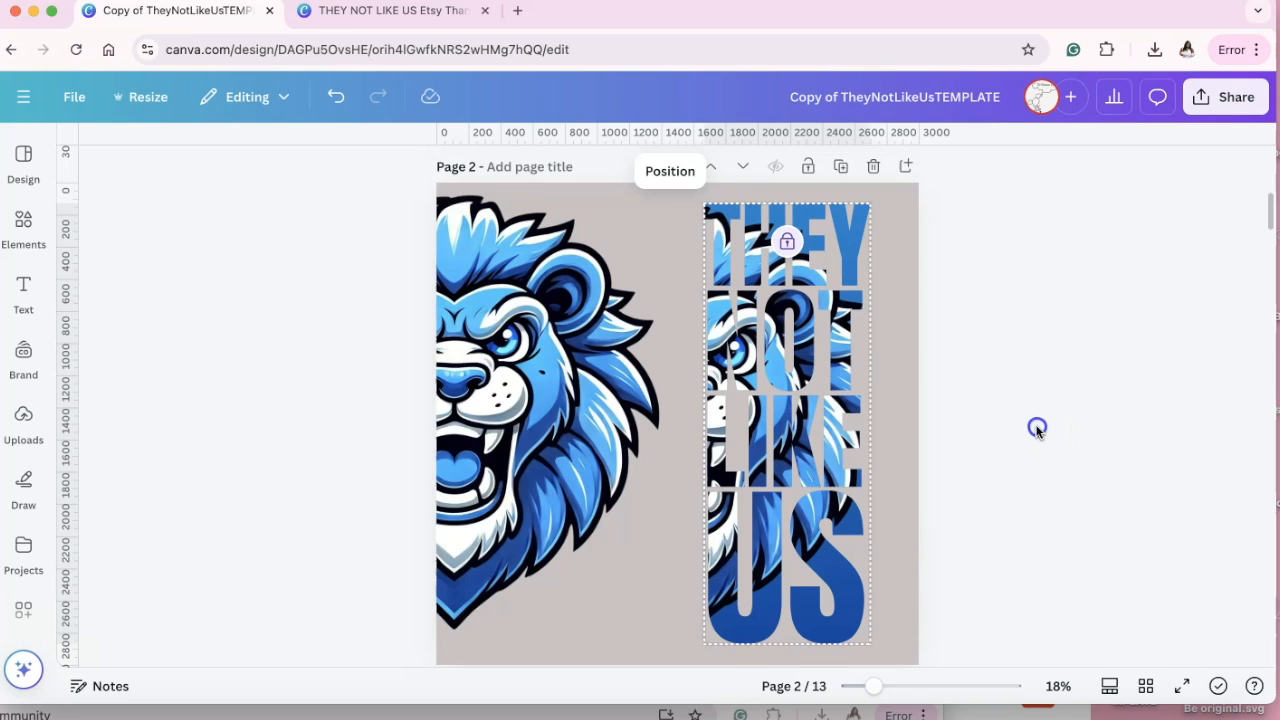
# Move the full lion over the locked lettering and bring it to the front of the layer order.
pyautogui.click(648, 406)
pyautogui.moveTo(530, 380); pyautogui.dragTo(767, 374)
pyautogui.click(879, 171)
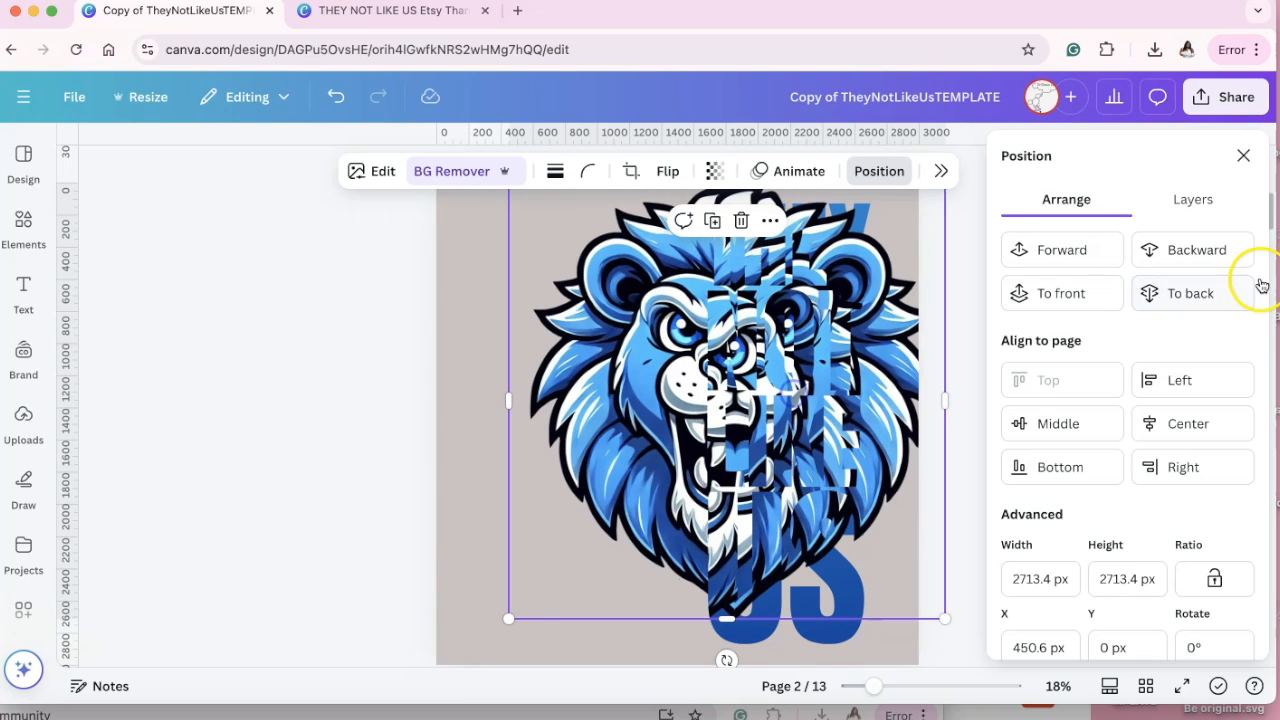
pyautogui.click(1200, 202)
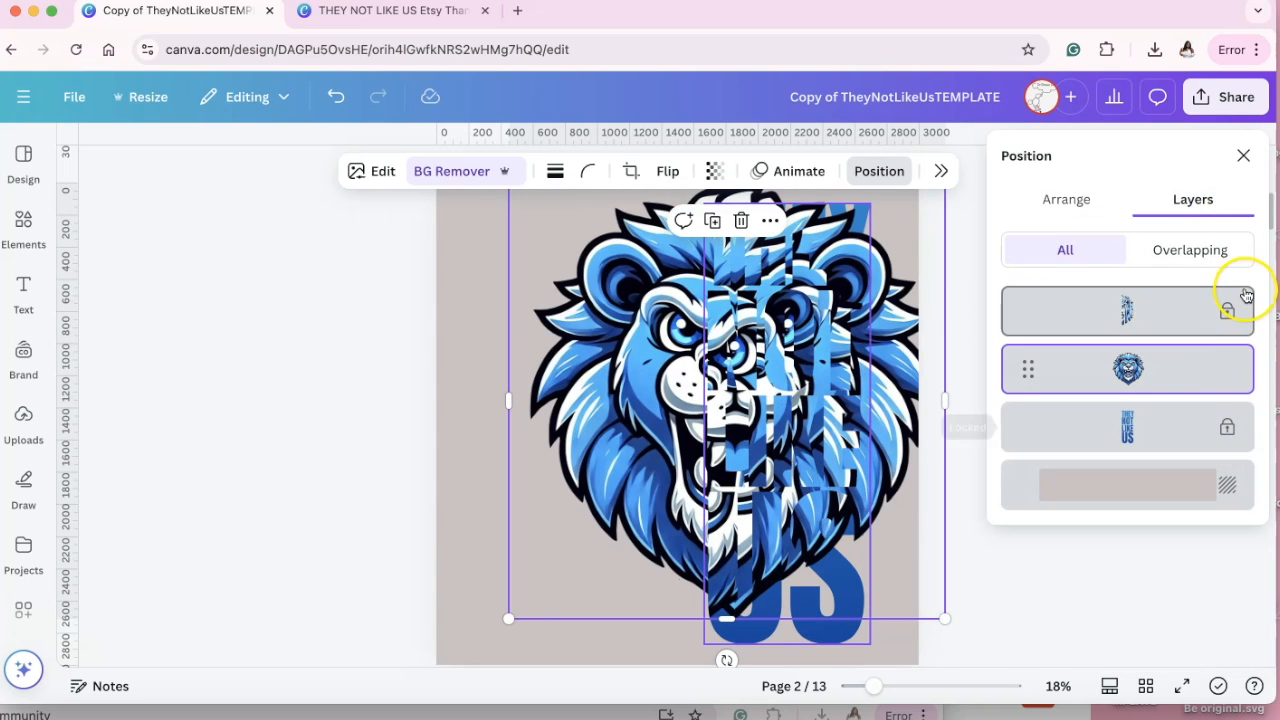
pyautogui.click(1057, 199)
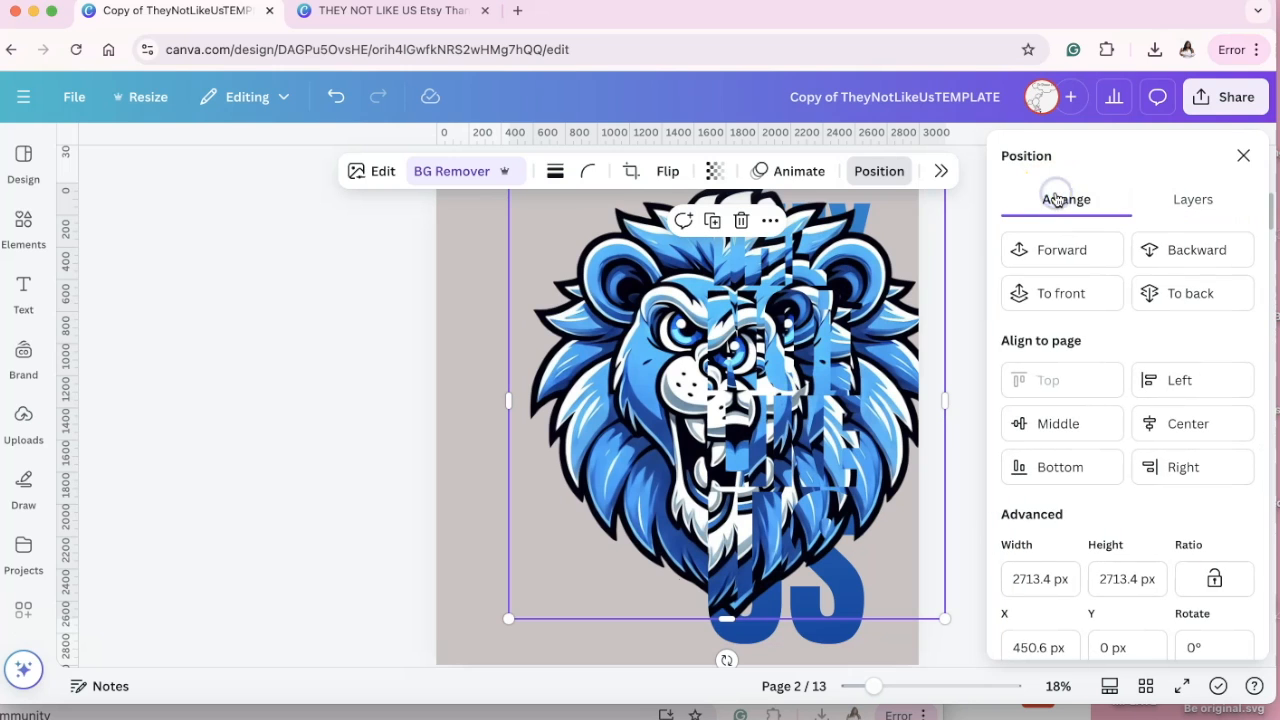
pyautogui.click(1080, 293)
# Align the full lion with the lion inside the lettering by moving it to X 123.5 px, Y 129.5 px.
pyautogui.moveTo(727, 375); pyautogui.dragTo(638, 378)
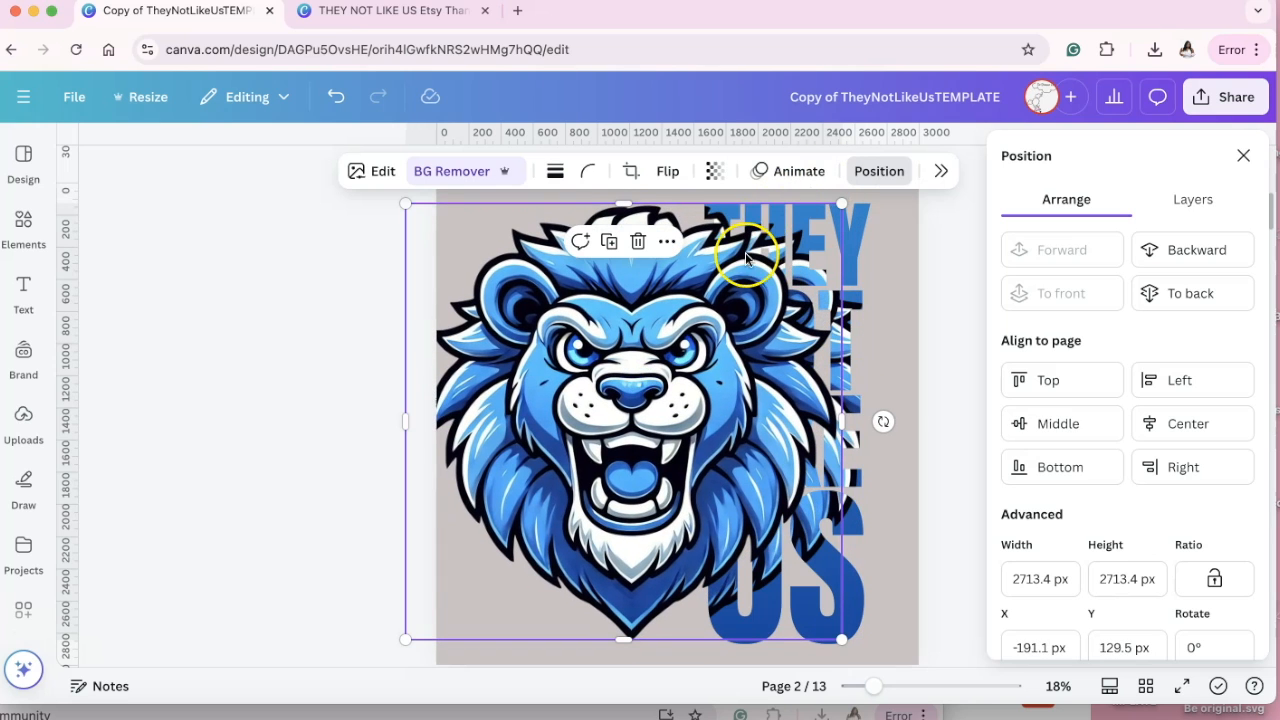
pyautogui.moveTo(665, 332); pyautogui.dragTo(703, 337)
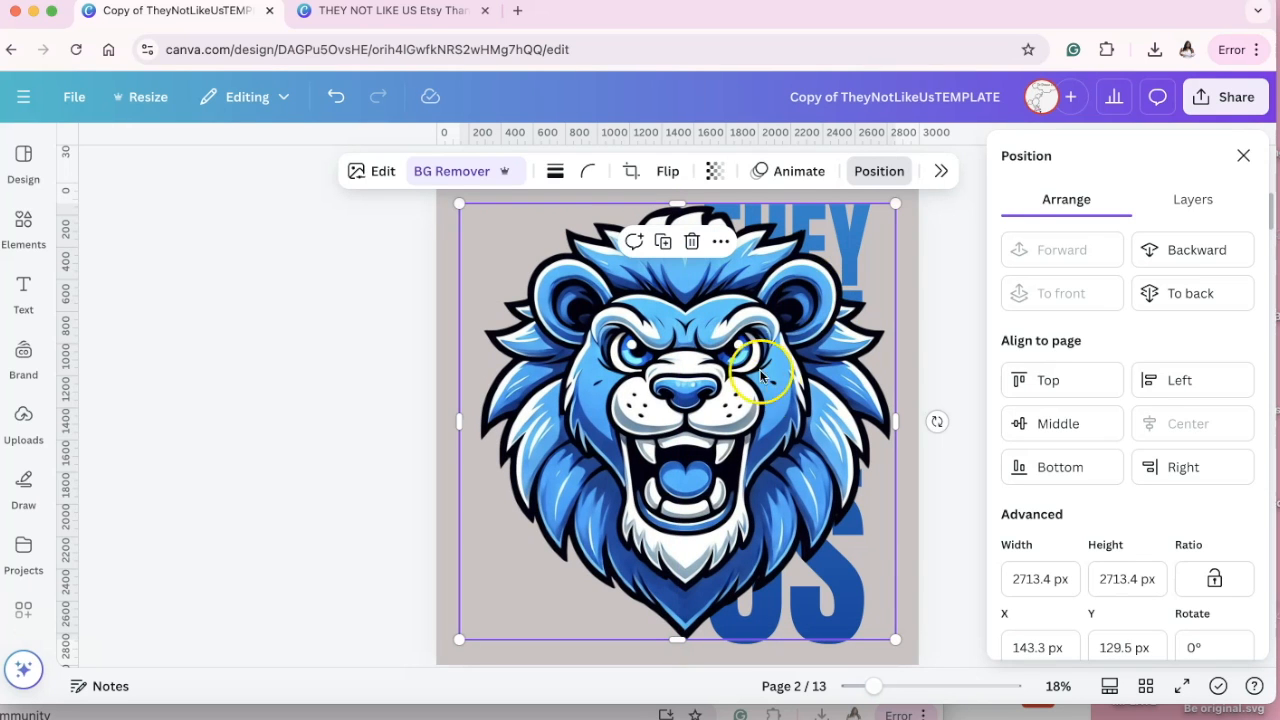
pyautogui.click(910, 685)
pyautogui.hscroll(4, 816, 470)
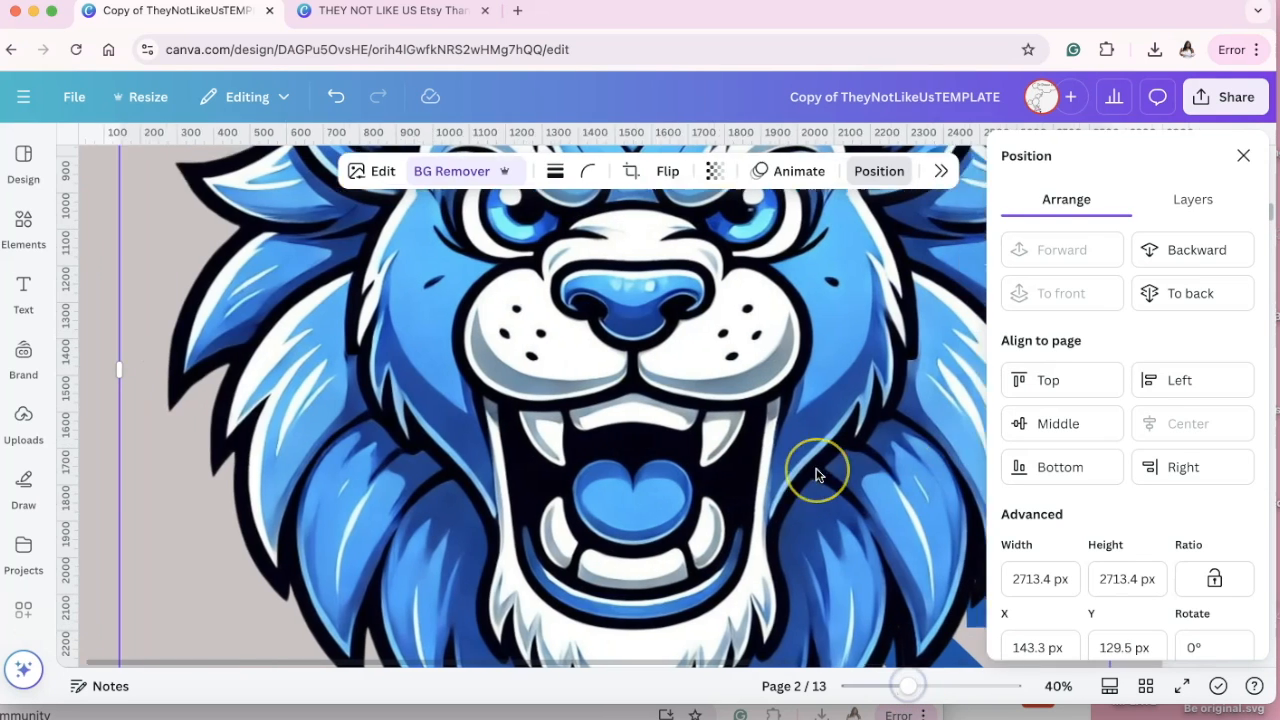
pyautogui.scroll(5, 884, 507)
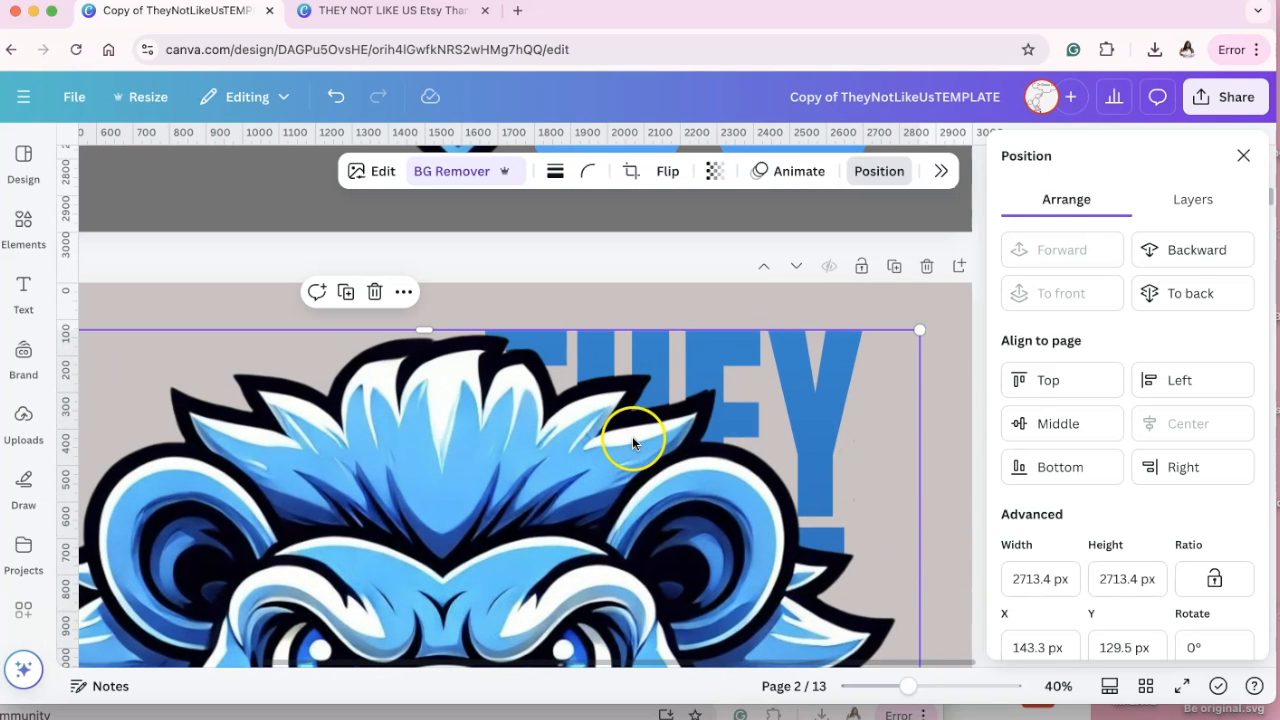
pyautogui.moveTo(694, 392)
pyautogui.mouseDown()
pyautogui.moveTo(697, 409)
pyautogui.moveTo(685, 407)
pyautogui.mouseUp()
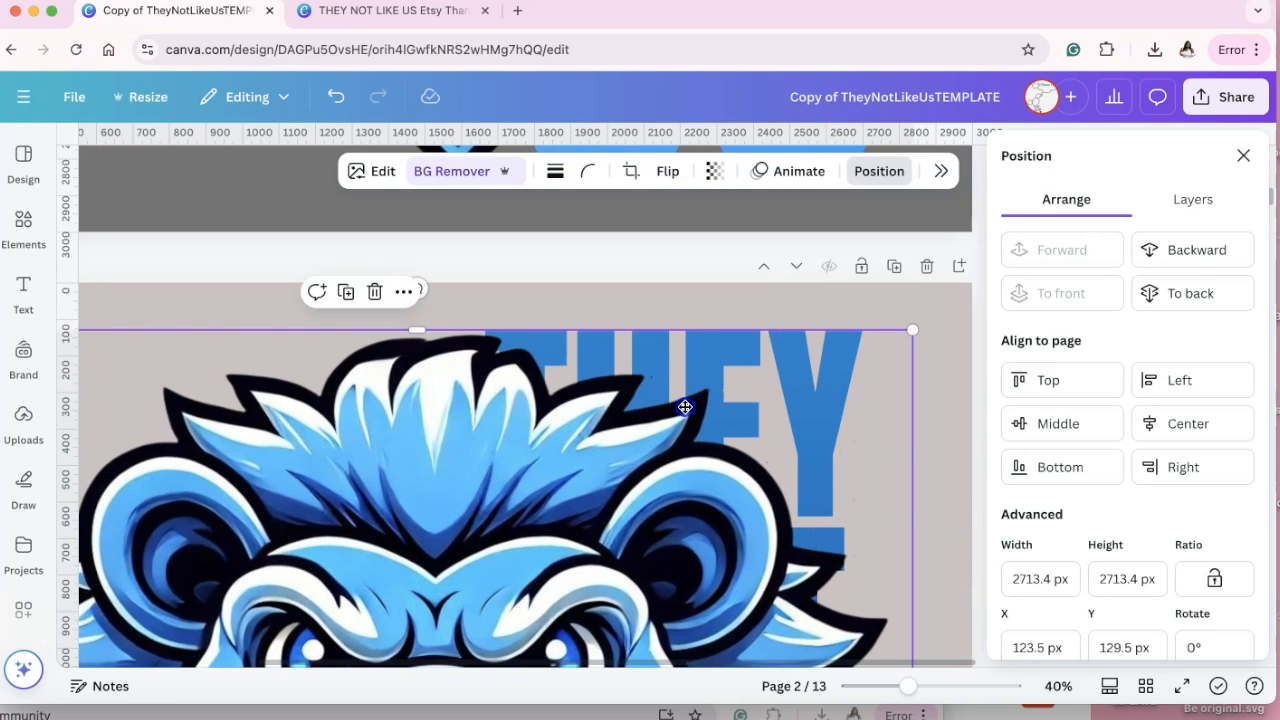
pyautogui.click(883, 686)
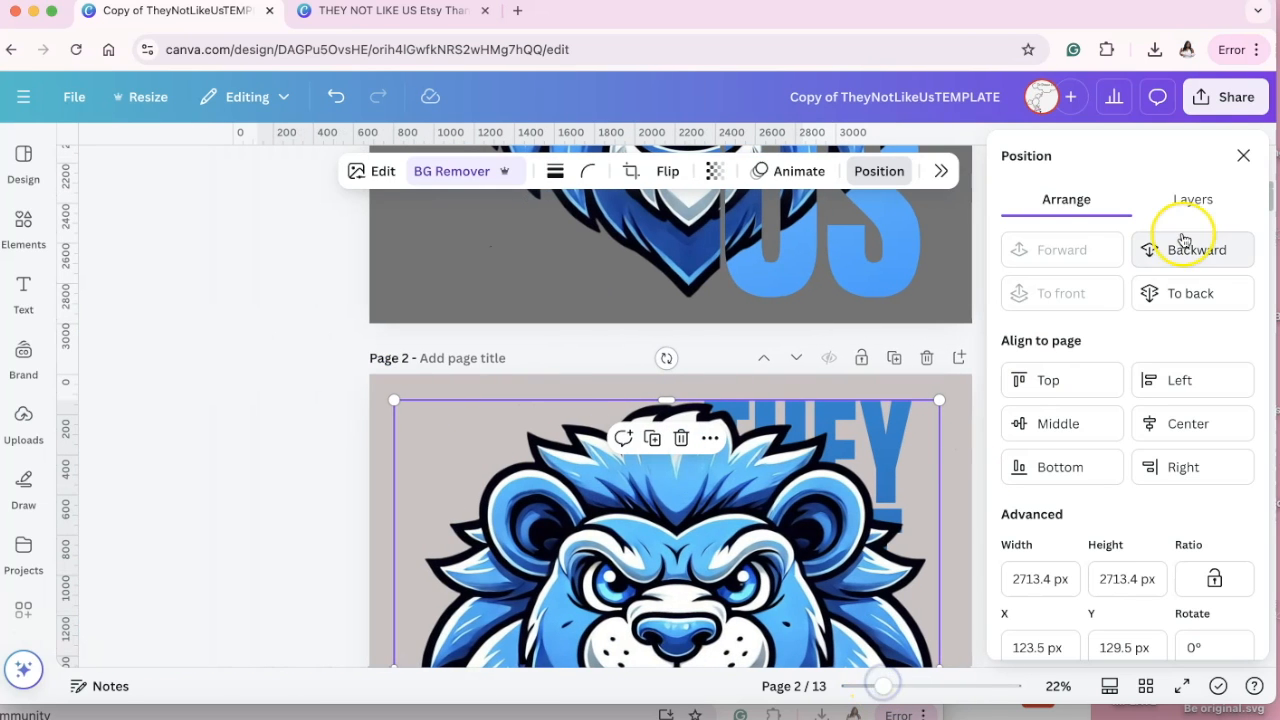
# Crop the full lion on page 2 from its right side so it ends where the lettering begins.
pyautogui.click(1243, 155)
pyautogui.click(933, 356)
pyautogui.scroll(-7, 940, 363)
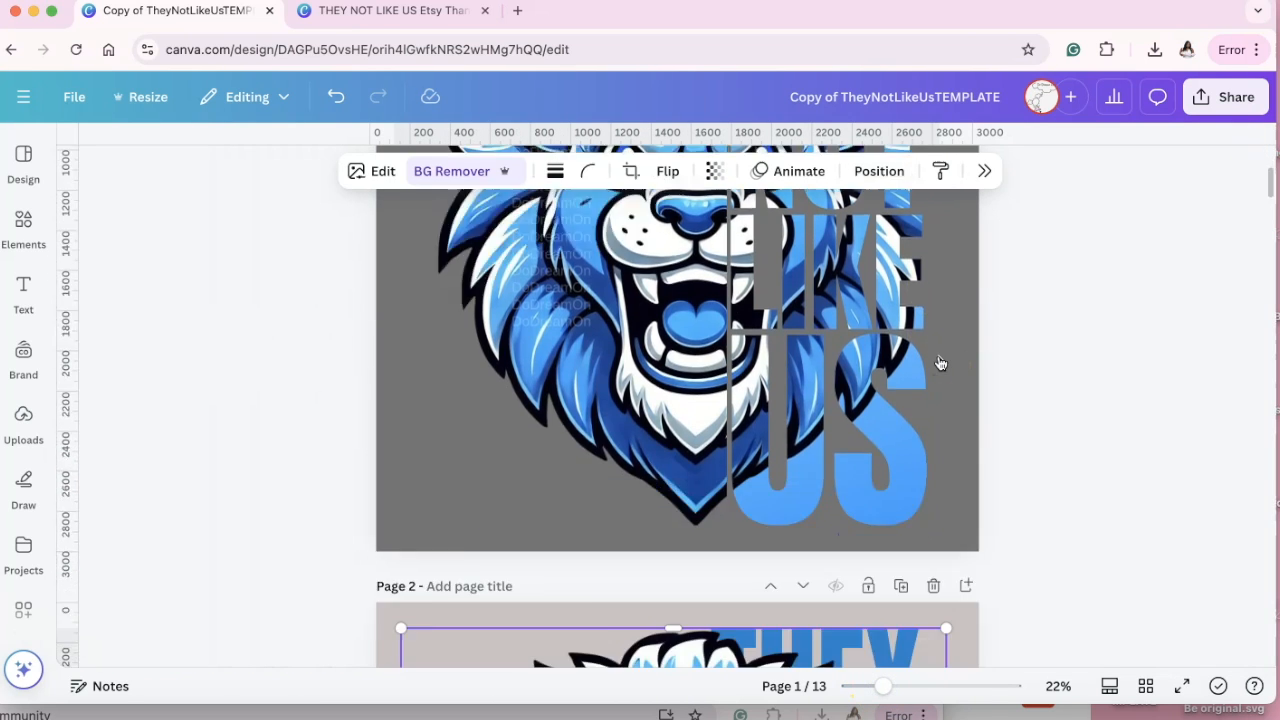
pyautogui.scroll(2, 940, 363)
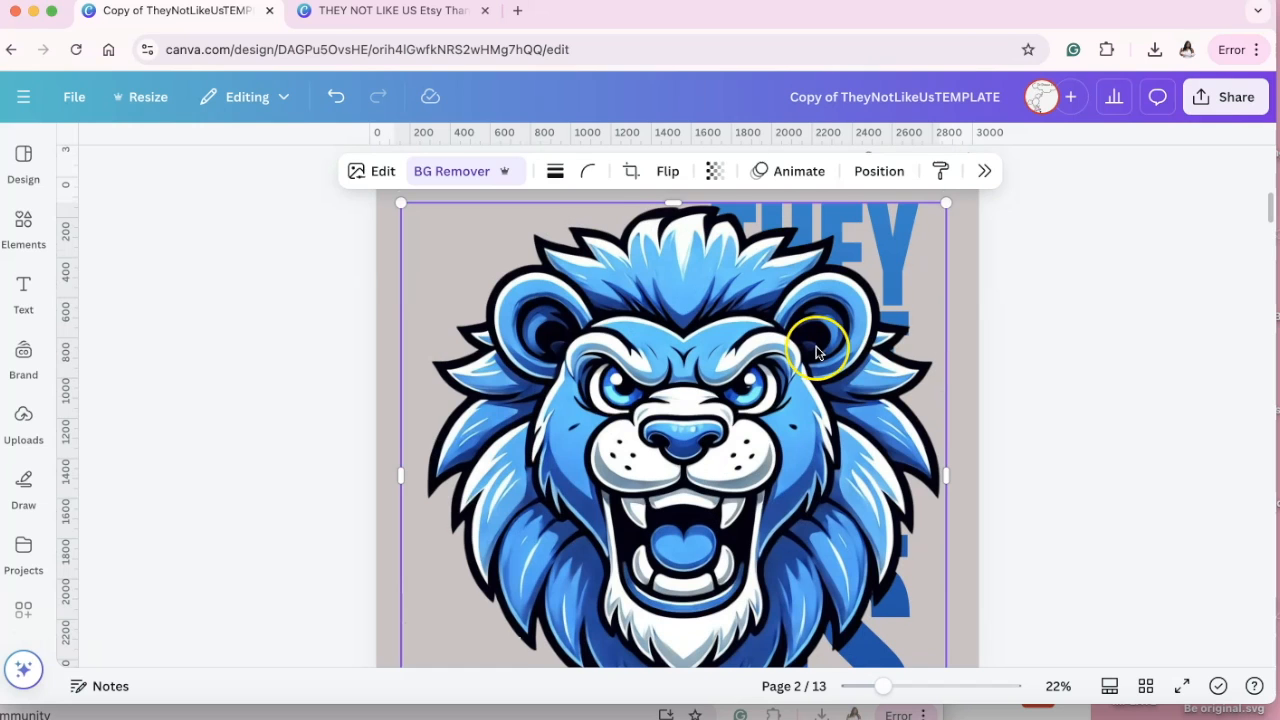
pyautogui.scroll(-1, 816, 352)
pyautogui.moveTo(893, 700); pyautogui.dragTo(874, 693)
pyautogui.scroll(-1, 934, 519)
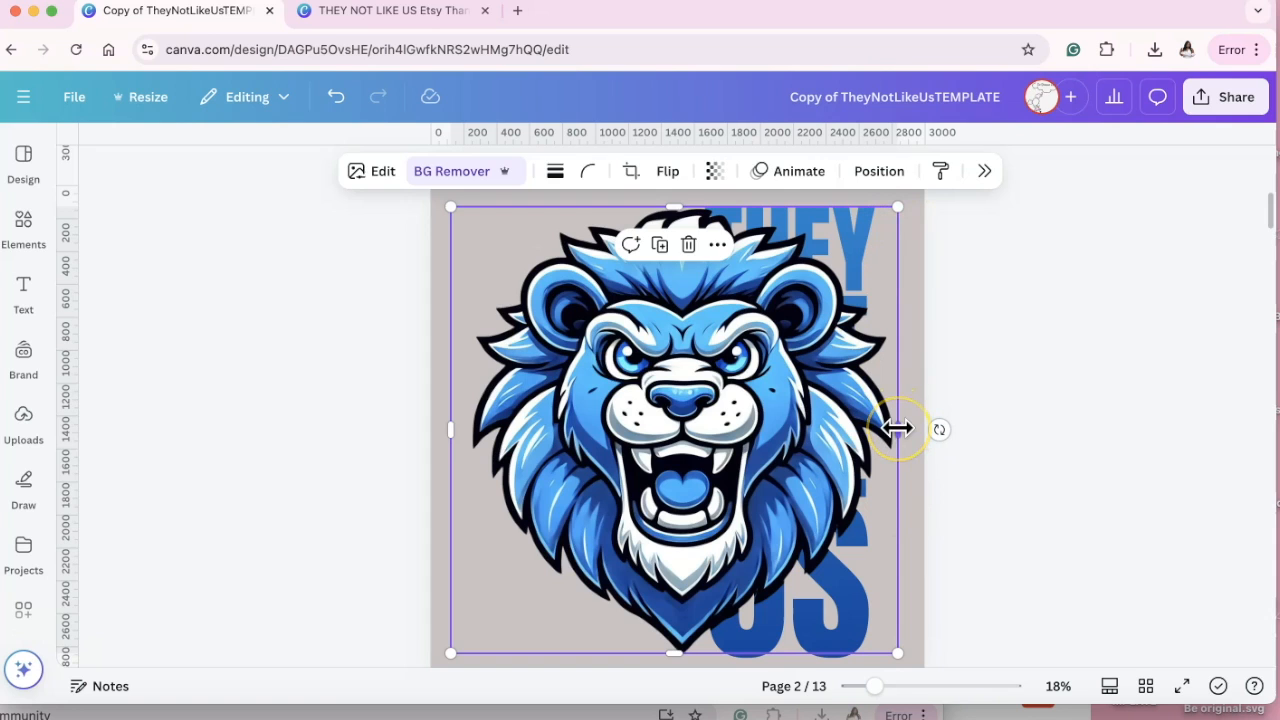
pyautogui.moveTo(899, 430); pyautogui.dragTo(699, 414)
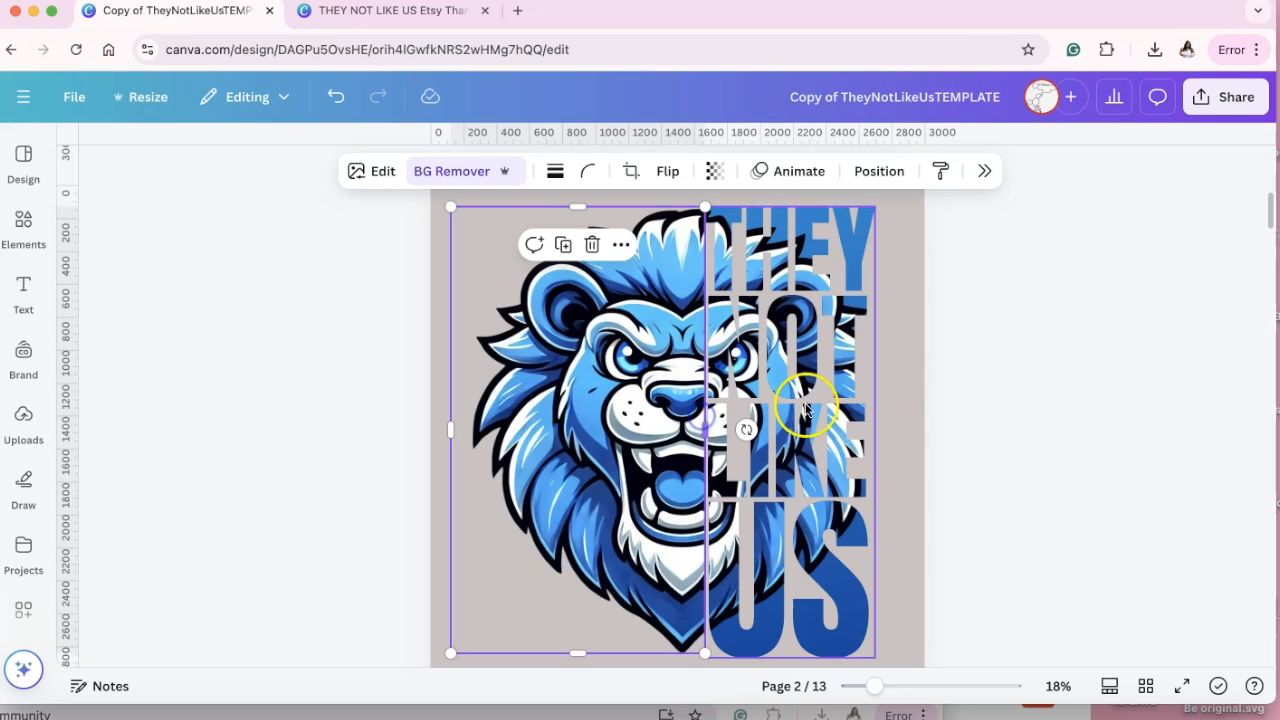
pyautogui.click(960, 400)
# Examine at close range the seam where the cropped lion meets the lion-filled lettering on page 2.
pyautogui.click(650, 235)
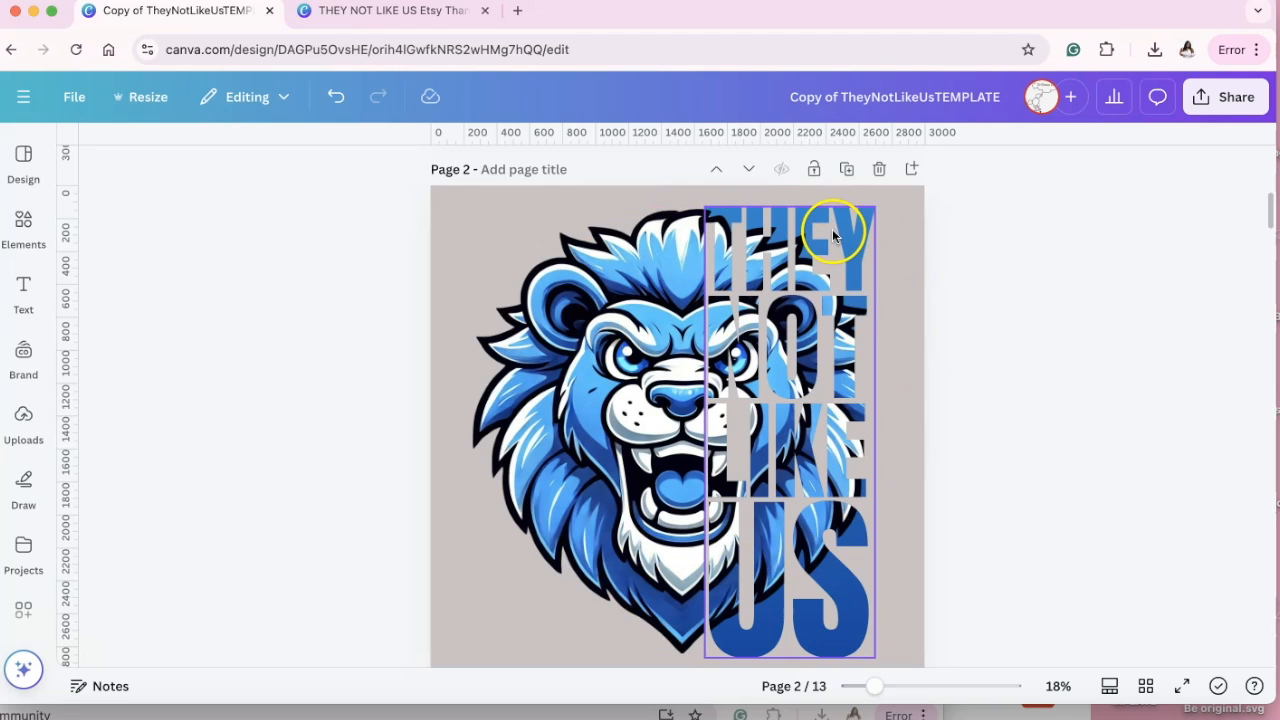
pyautogui.click(584, 314)
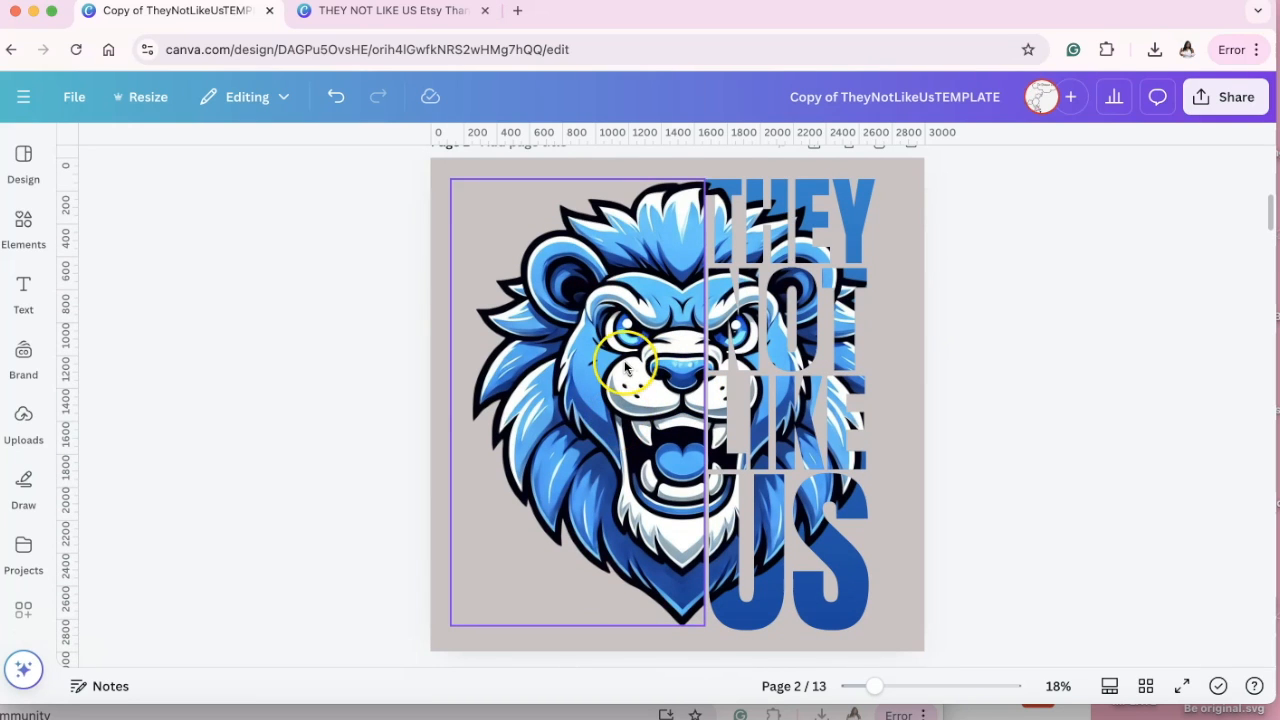
pyautogui.moveTo(636, 352); pyautogui.dragTo(640, 345)
pyautogui.click(1040, 331)
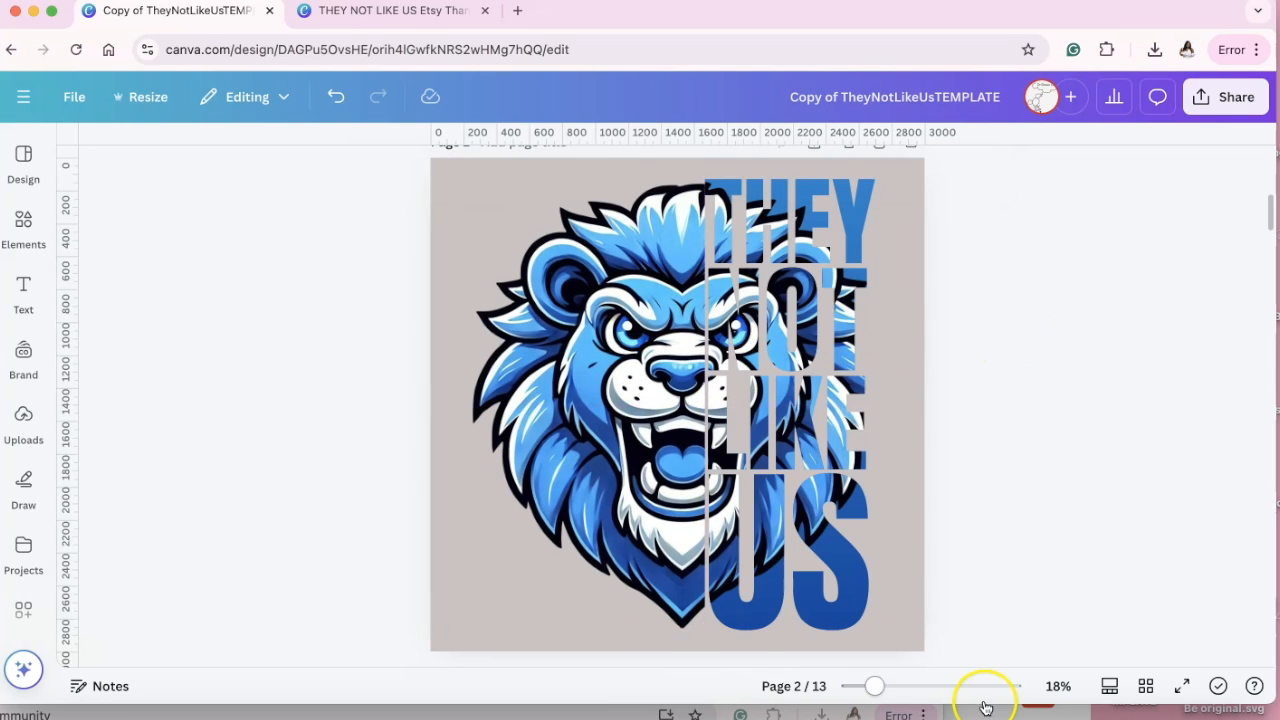
pyautogui.click(934, 686)
pyautogui.scroll(3, 837, 364)
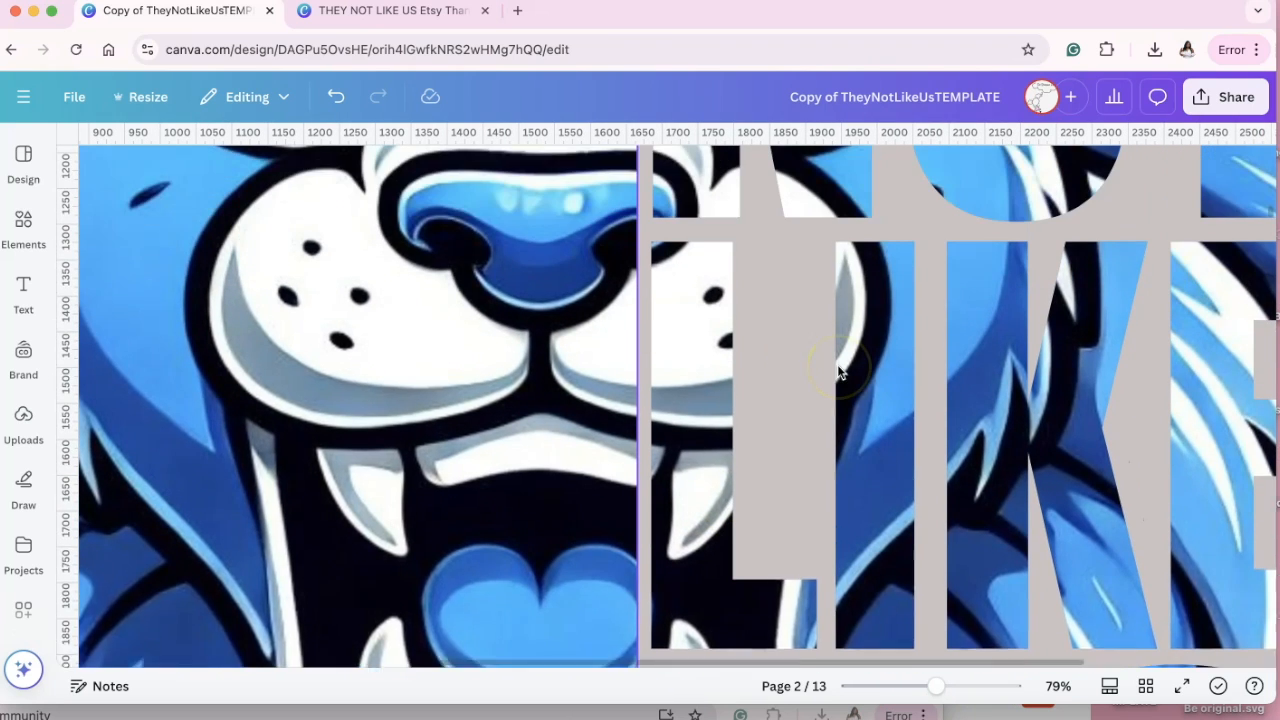
pyautogui.scroll(2, 837, 364)
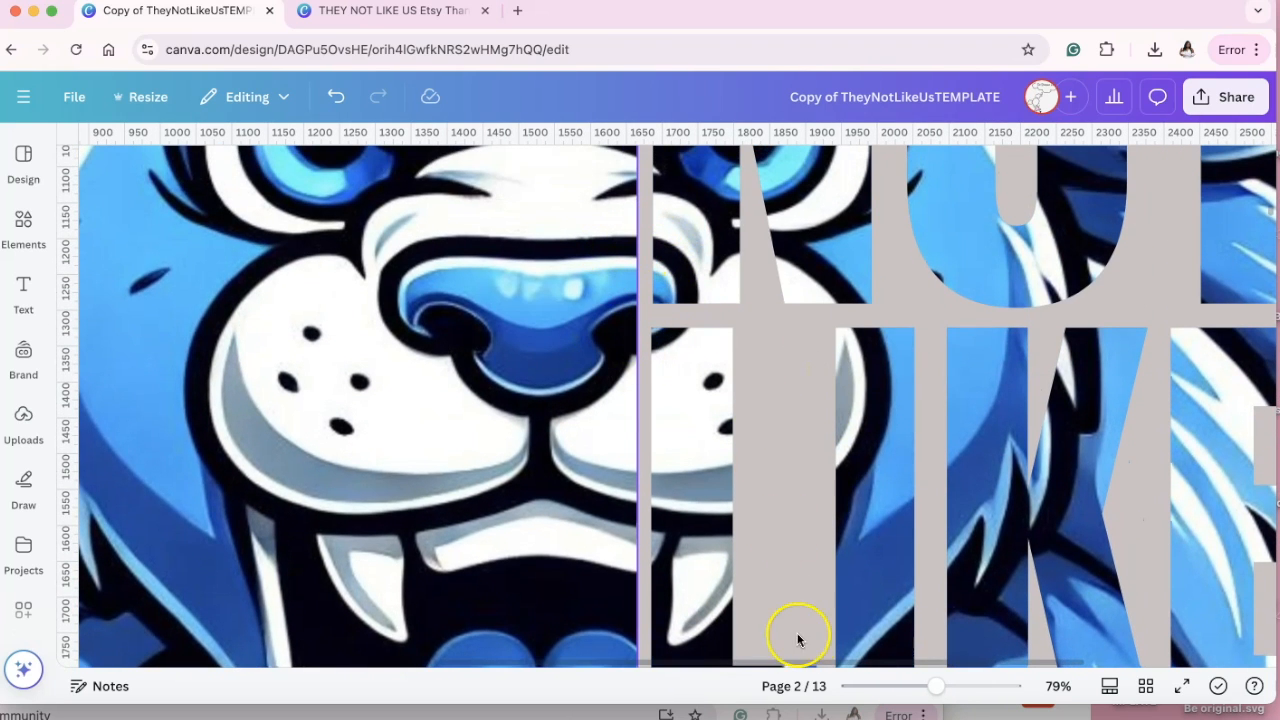
pyautogui.click(904, 688)
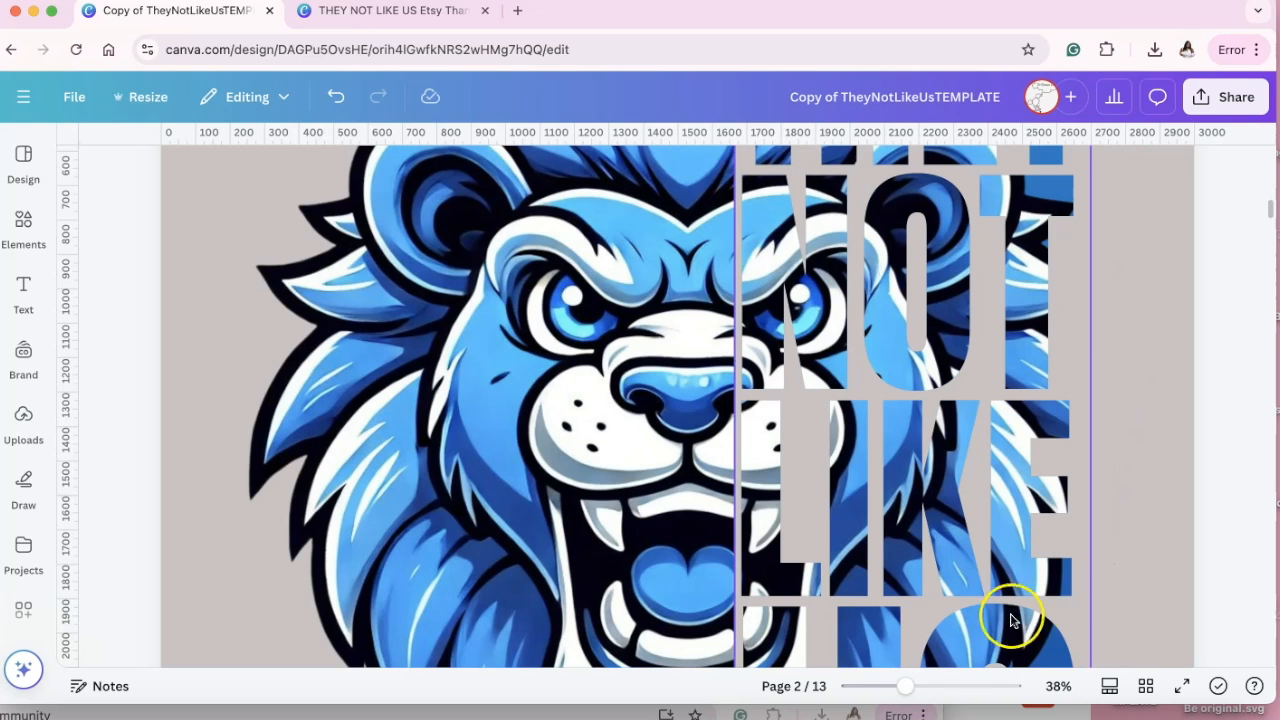
pyautogui.click(883, 688)
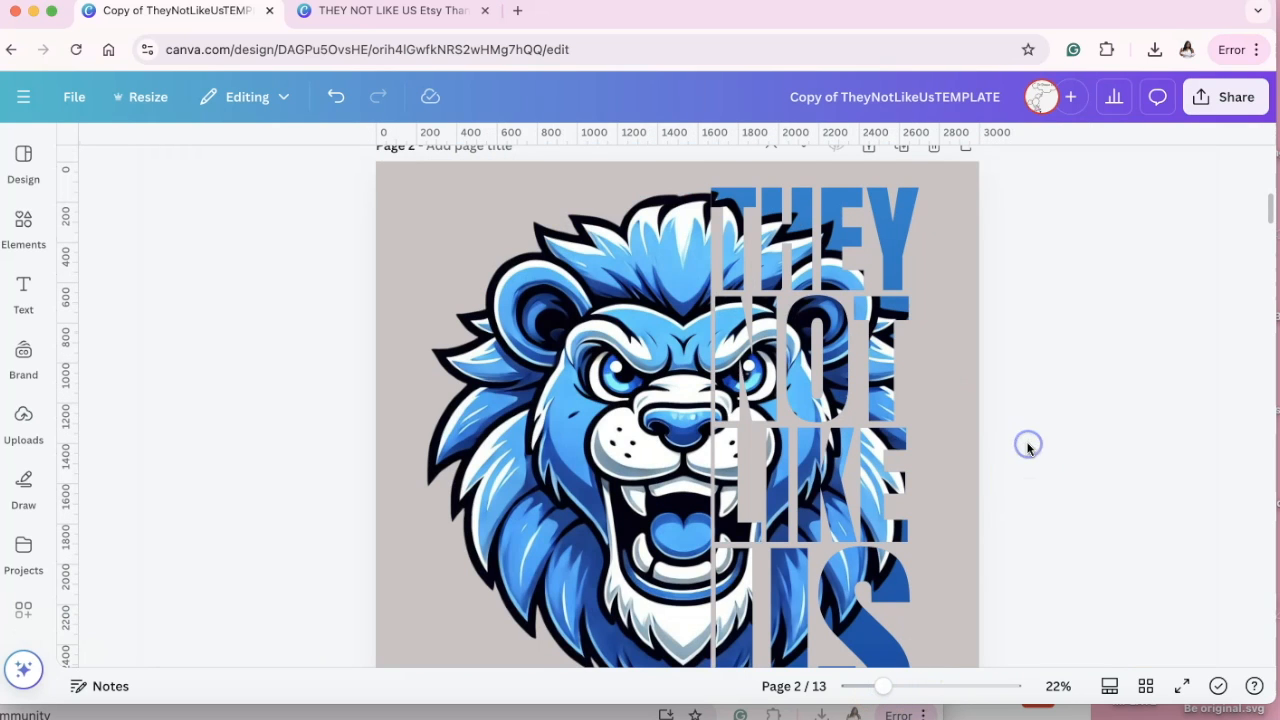
pyautogui.scroll(-2, 1028, 446)
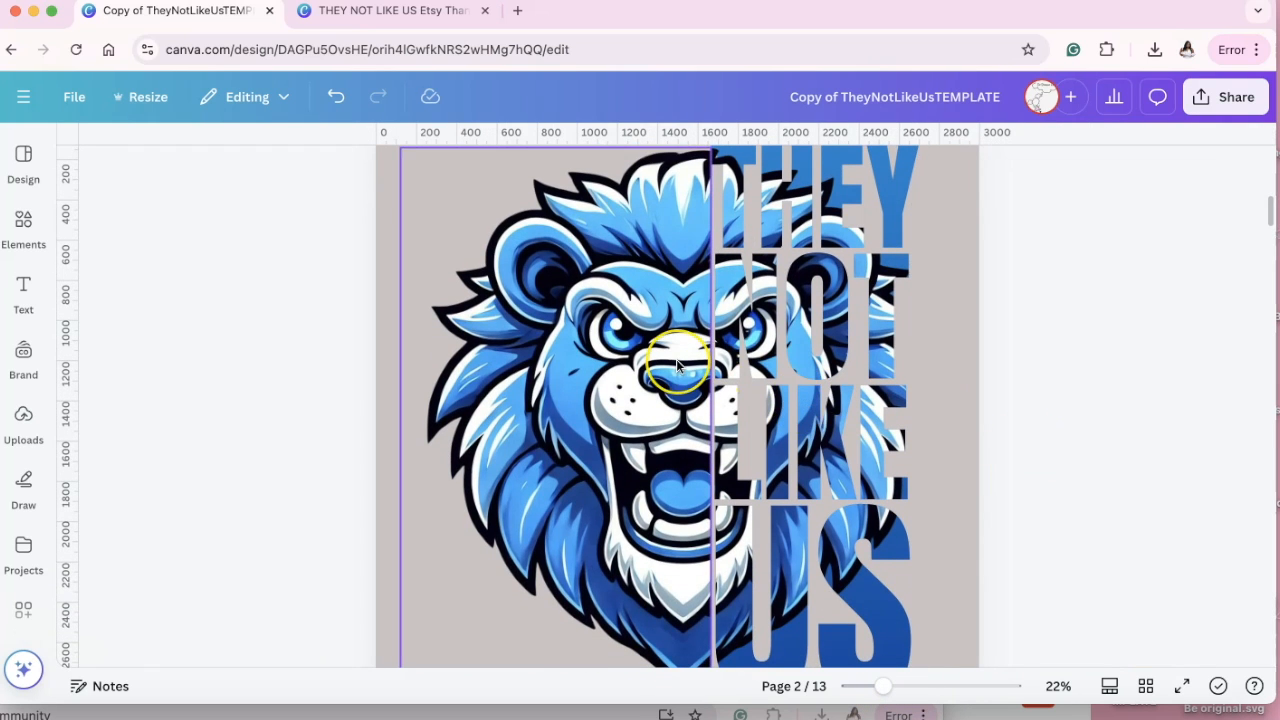
pyautogui.scroll(2, 676, 359)
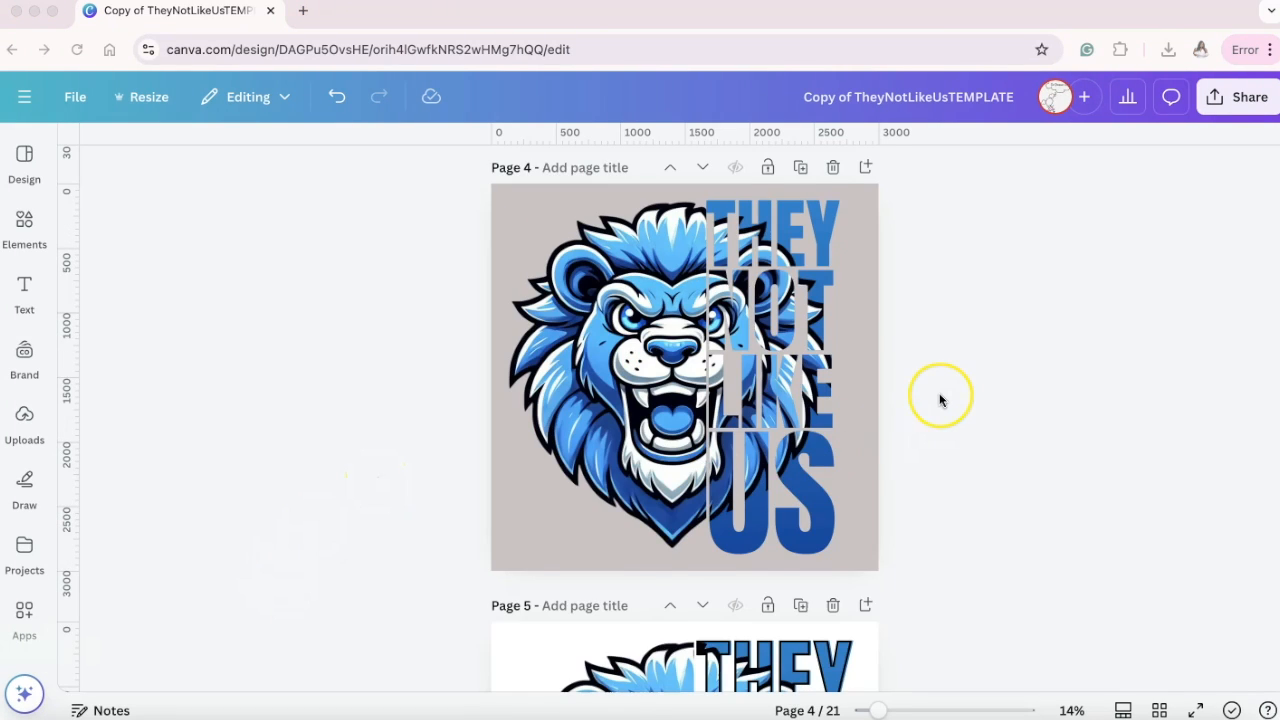
pyautogui.scroll(12, 940, 400)
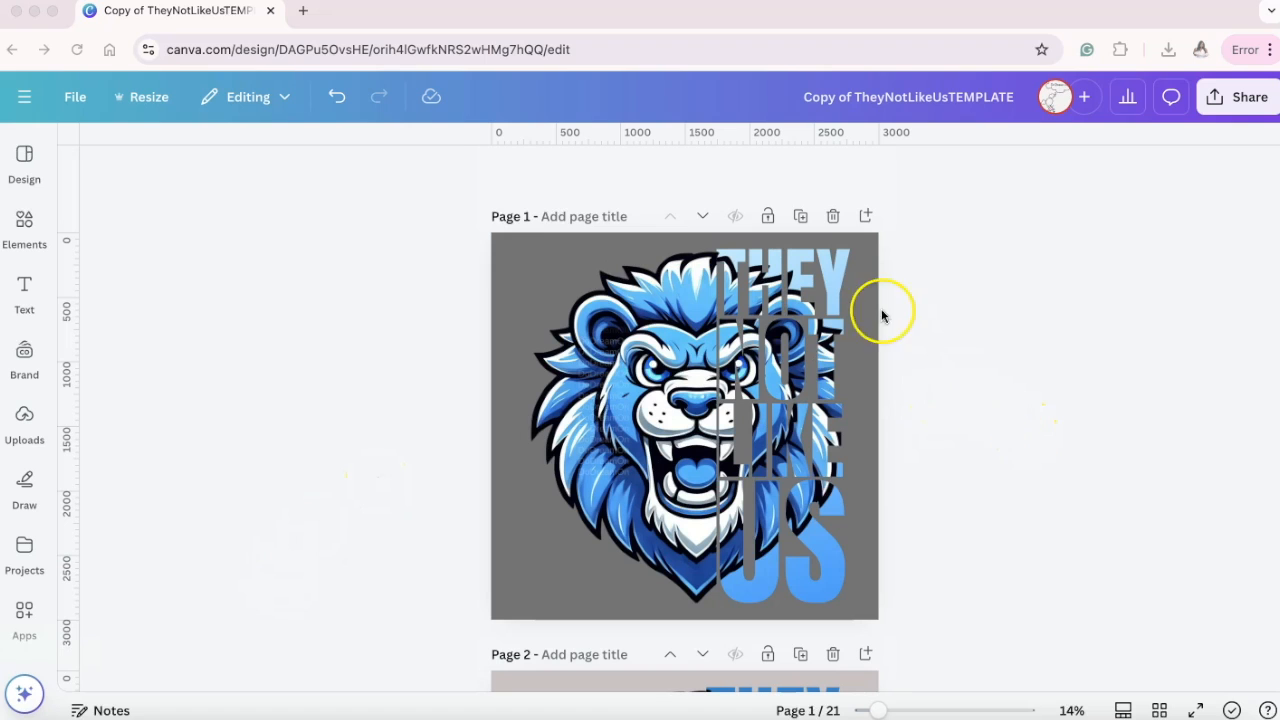
# Look through the lion design variations on pages 2 to 6, with and without the DETROIT text and outlined lettering.
pyautogui.scroll(-6, 821, 445)
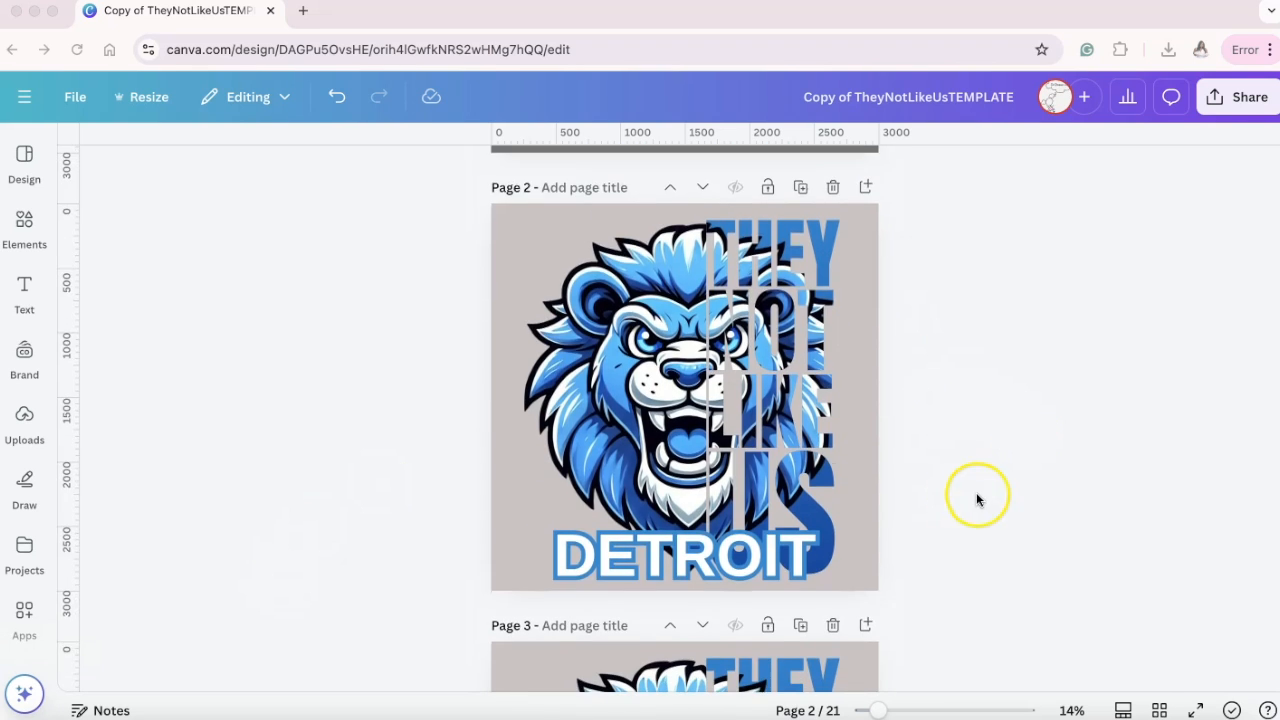
pyautogui.scroll(-7, 976, 492)
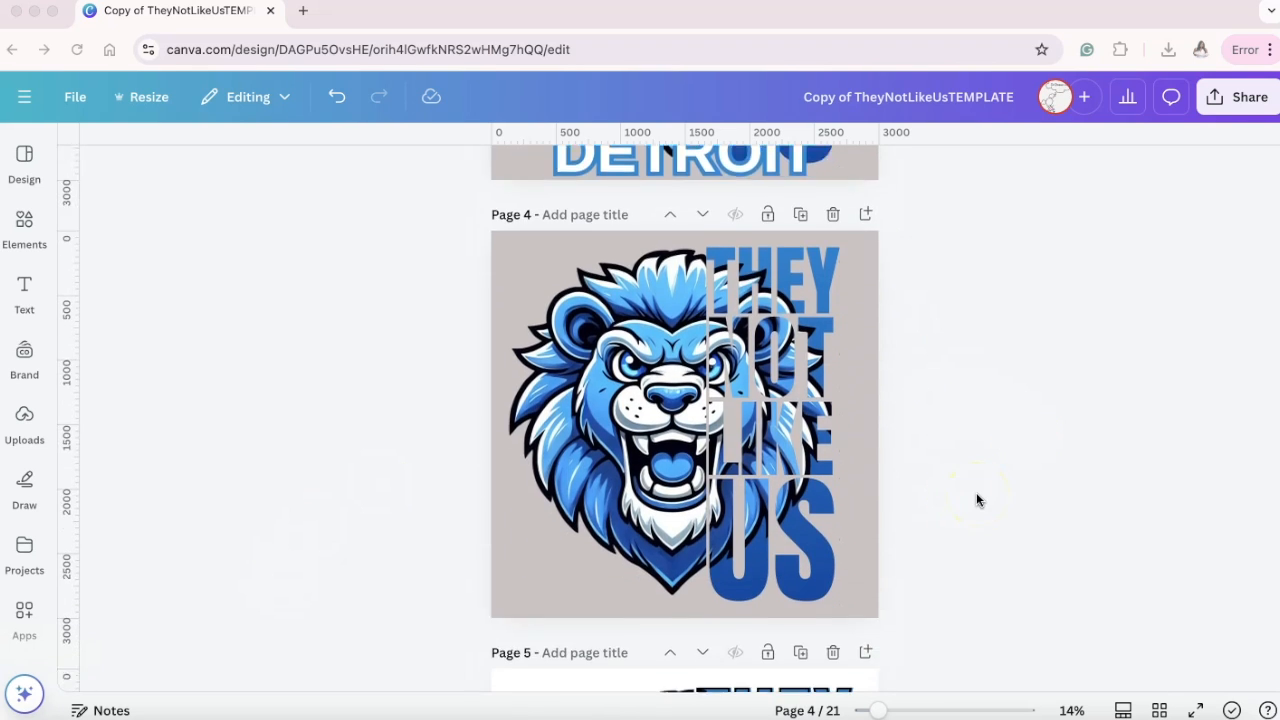
pyautogui.scroll(-5, 766, 418)
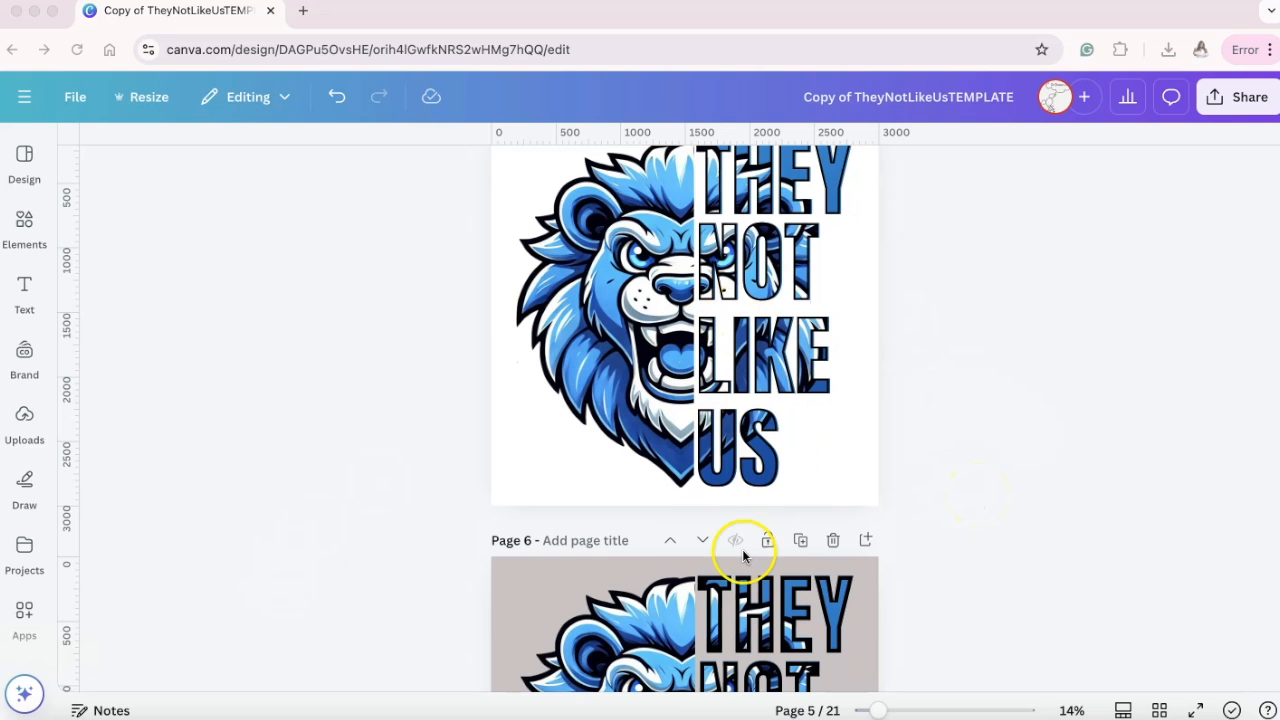
pyautogui.scroll(-2, 742, 549)
pyautogui.scroll(-2, 793, 645)
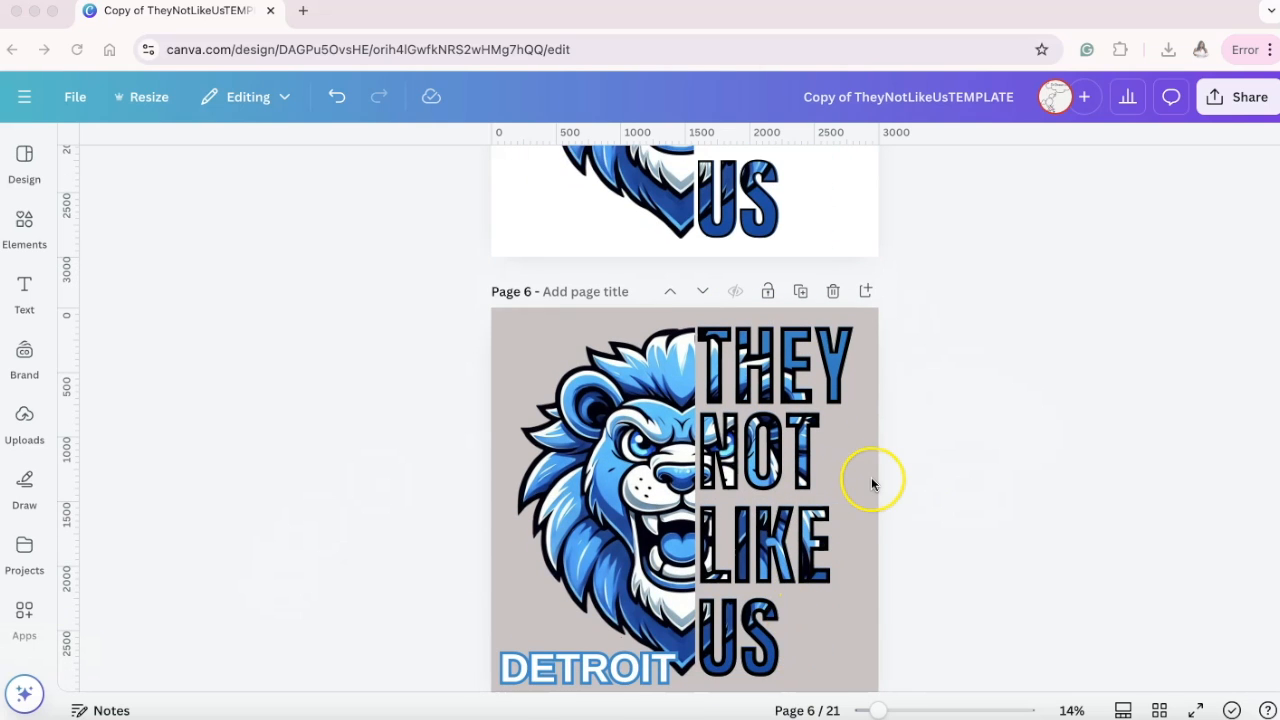
pyautogui.scroll(-2, 872, 484)
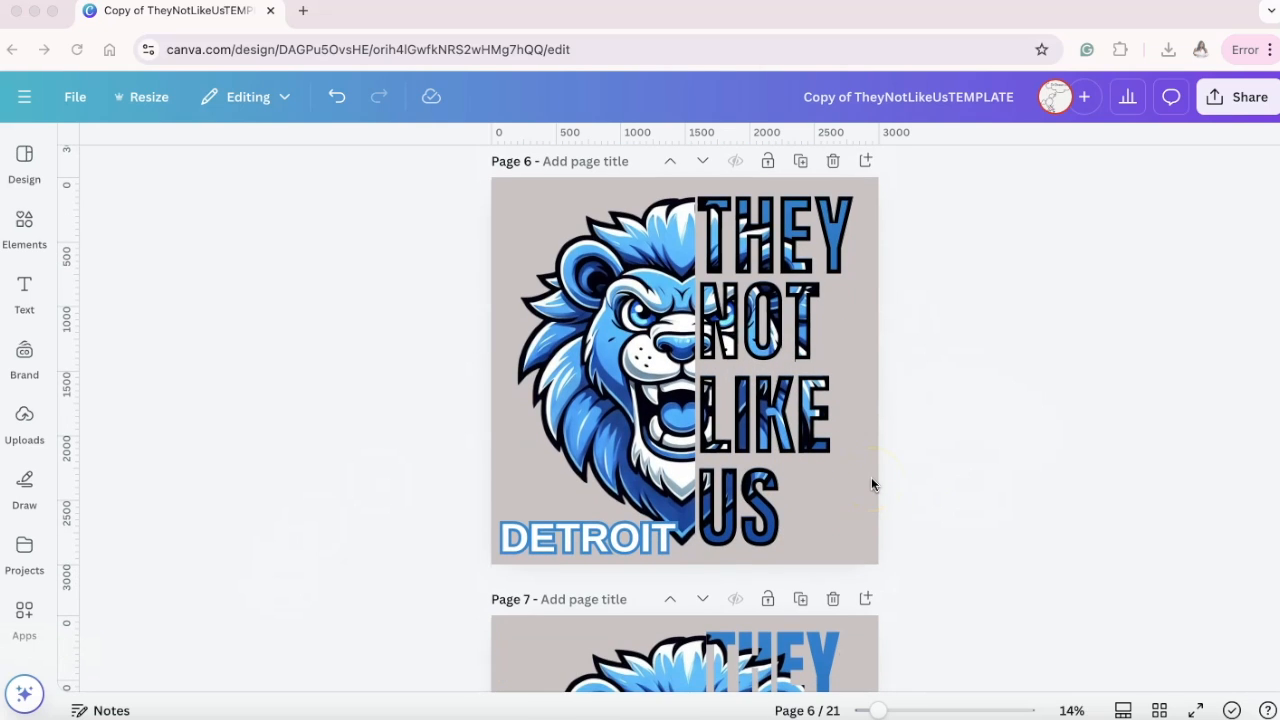
pyautogui.scroll(1, 871, 477)
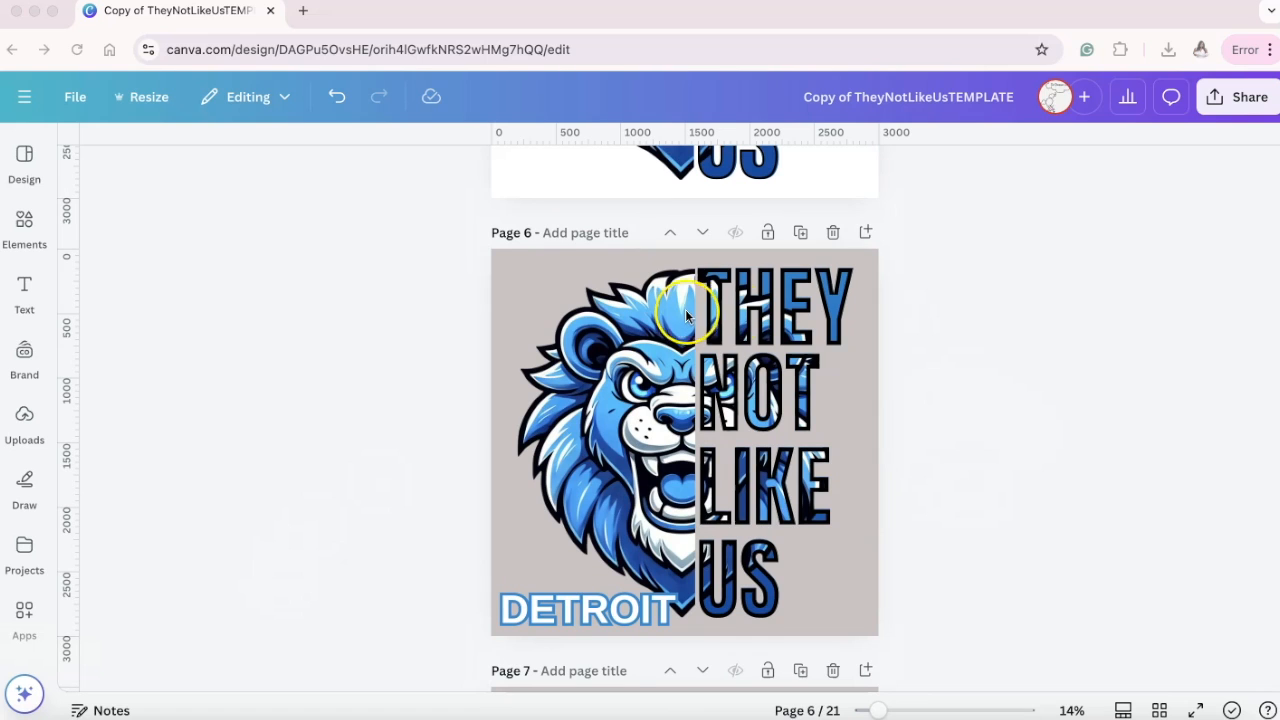
pyautogui.scroll(10, 798, 560)
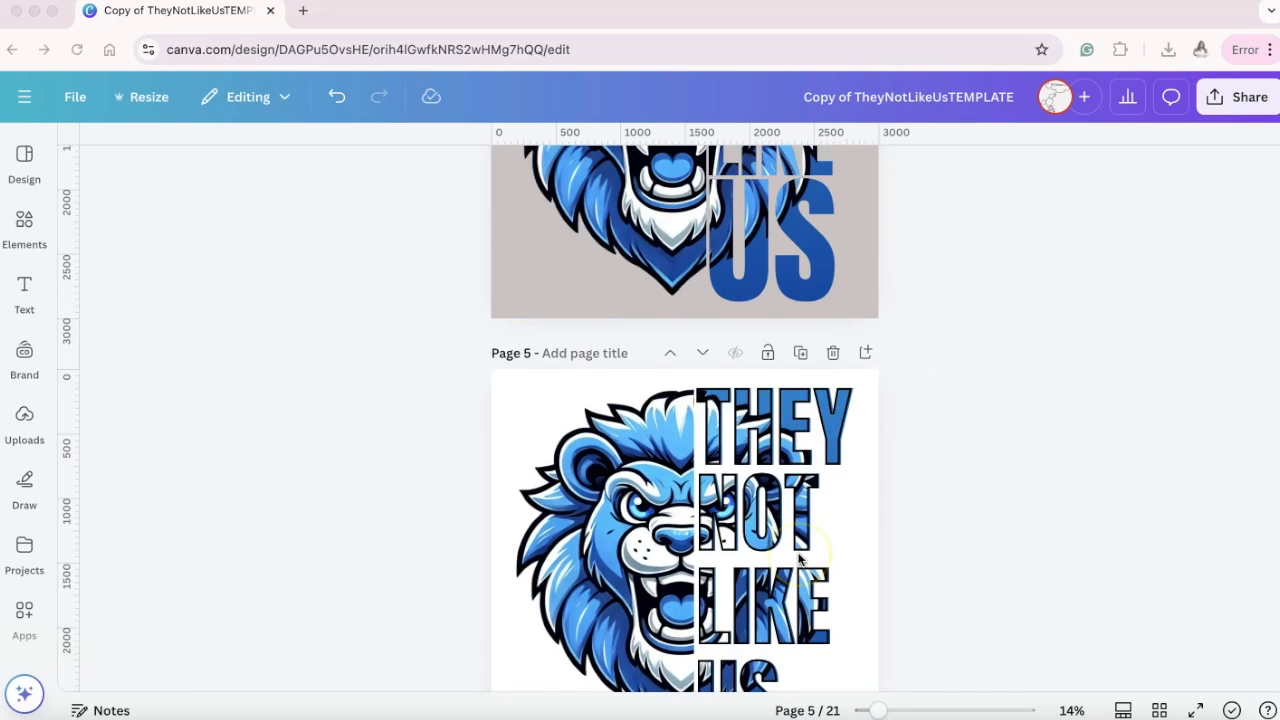
pyautogui.scroll(-2, 945, 485)
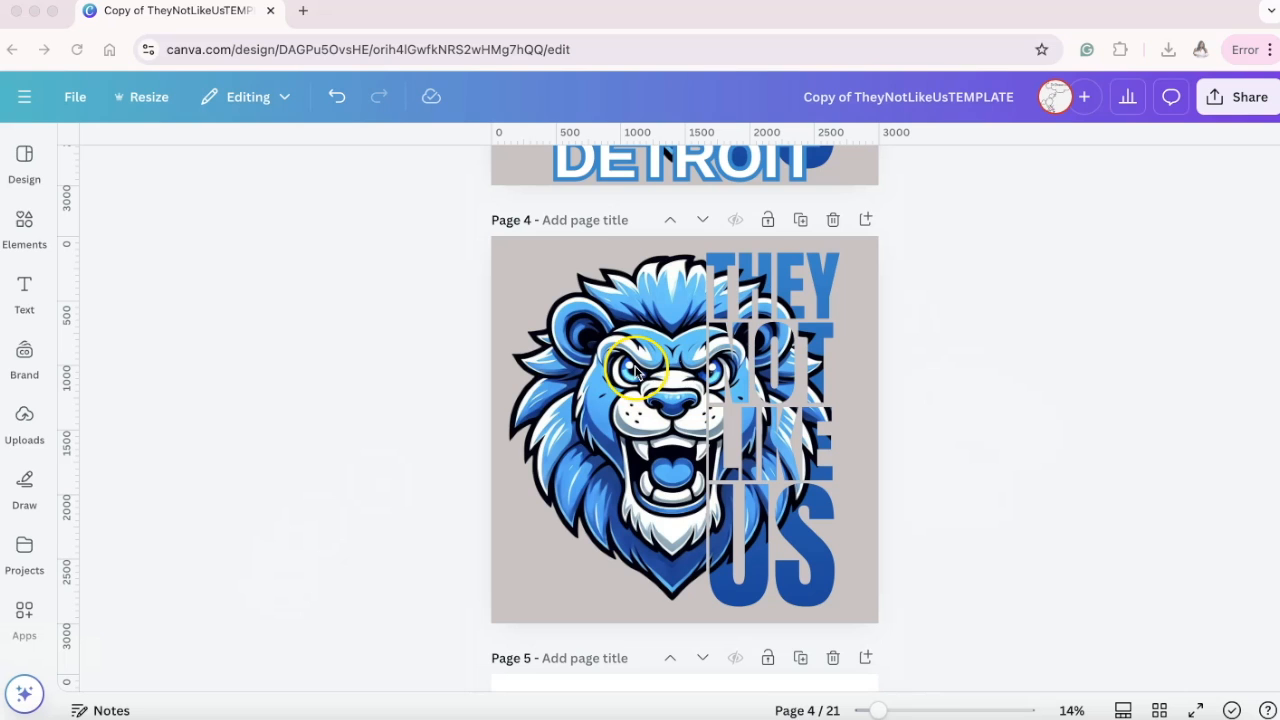
# On page 4, move the half lion partly off the left edge and shift the lion-filled lettering left of the gradient lettering.
pyautogui.click(748, 358)
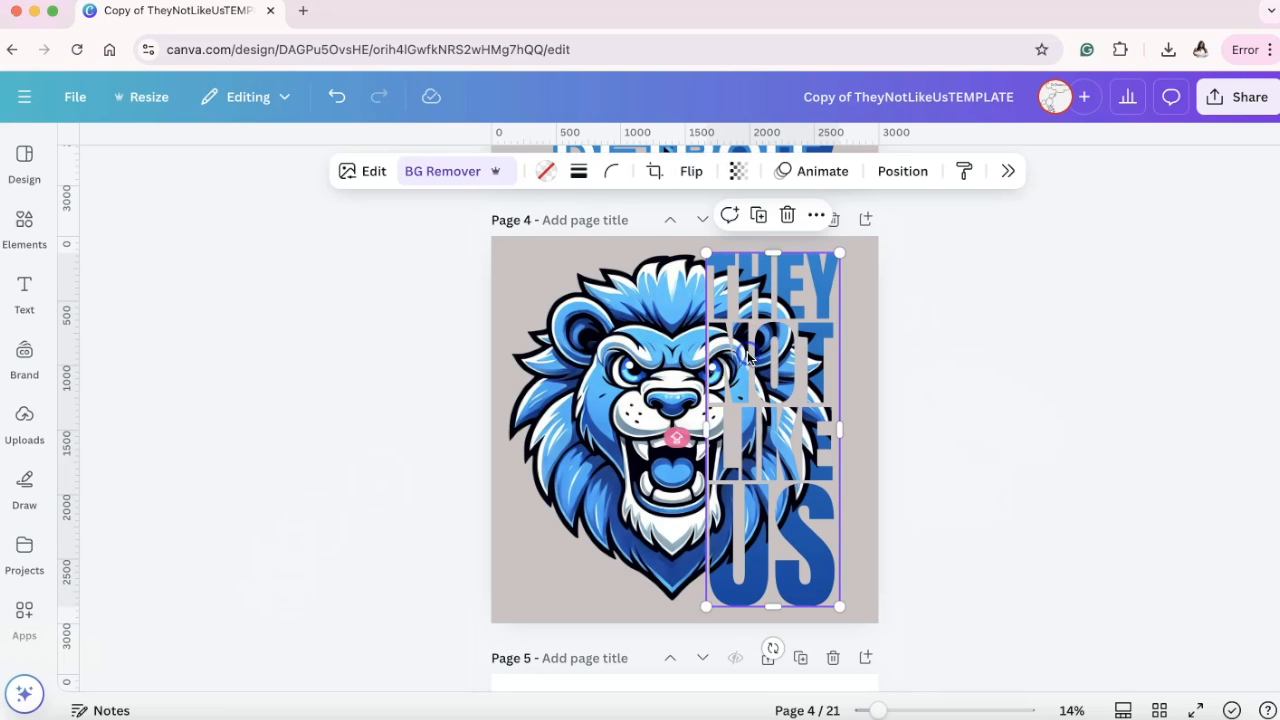
pyautogui.moveTo(638, 362); pyautogui.dragTo(487, 362)
pyautogui.moveTo(766, 357); pyautogui.dragTo(658, 360)
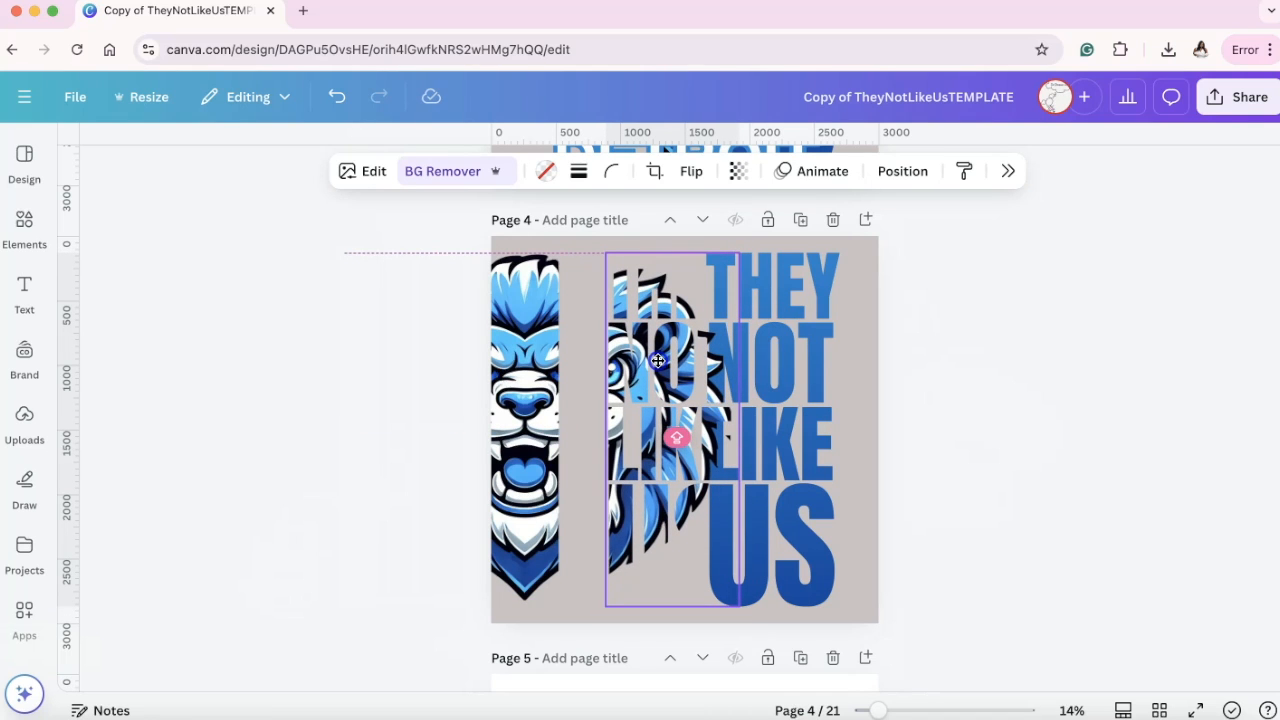
pyautogui.moveTo(658, 357); pyautogui.dragTo(631, 375)
pyautogui.keyDown('shift'); pyautogui.click(789, 312); pyautogui.keyUp('shift')
# Give the lion-filled lettering on page 4 a solid border with a weight of 30.
pyautogui.click(686, 366)
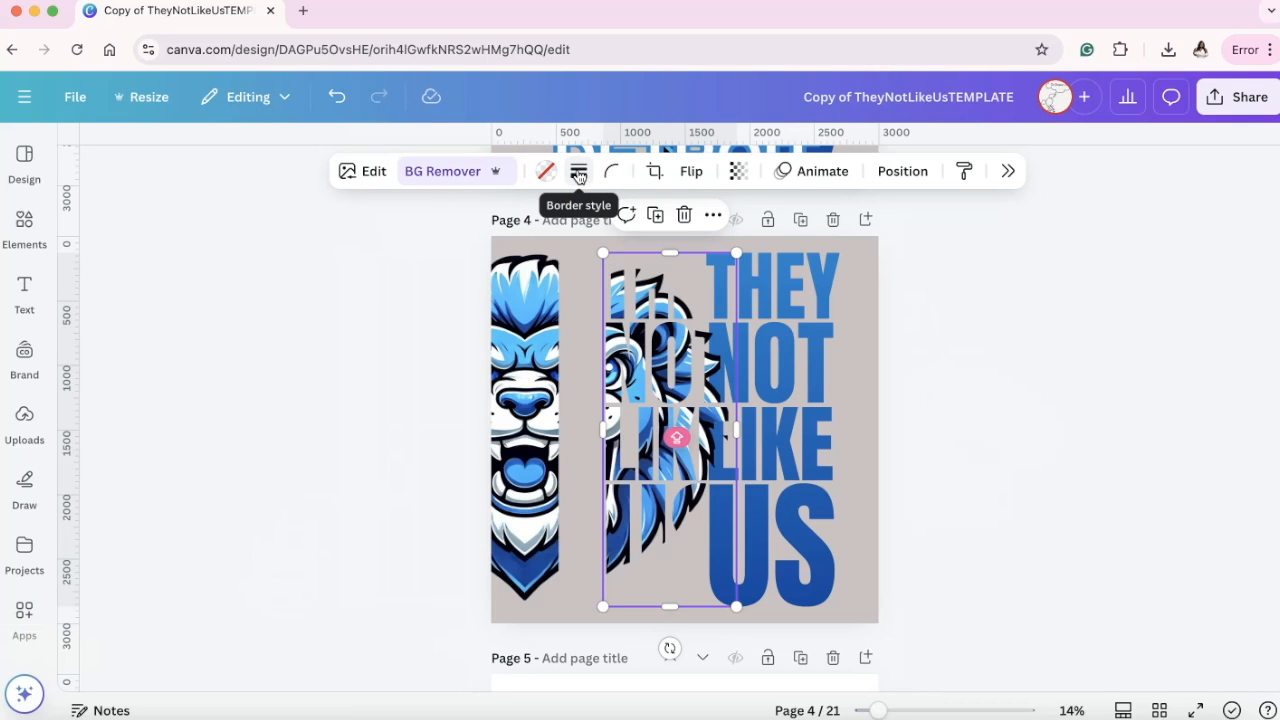
pyautogui.click(579, 174)
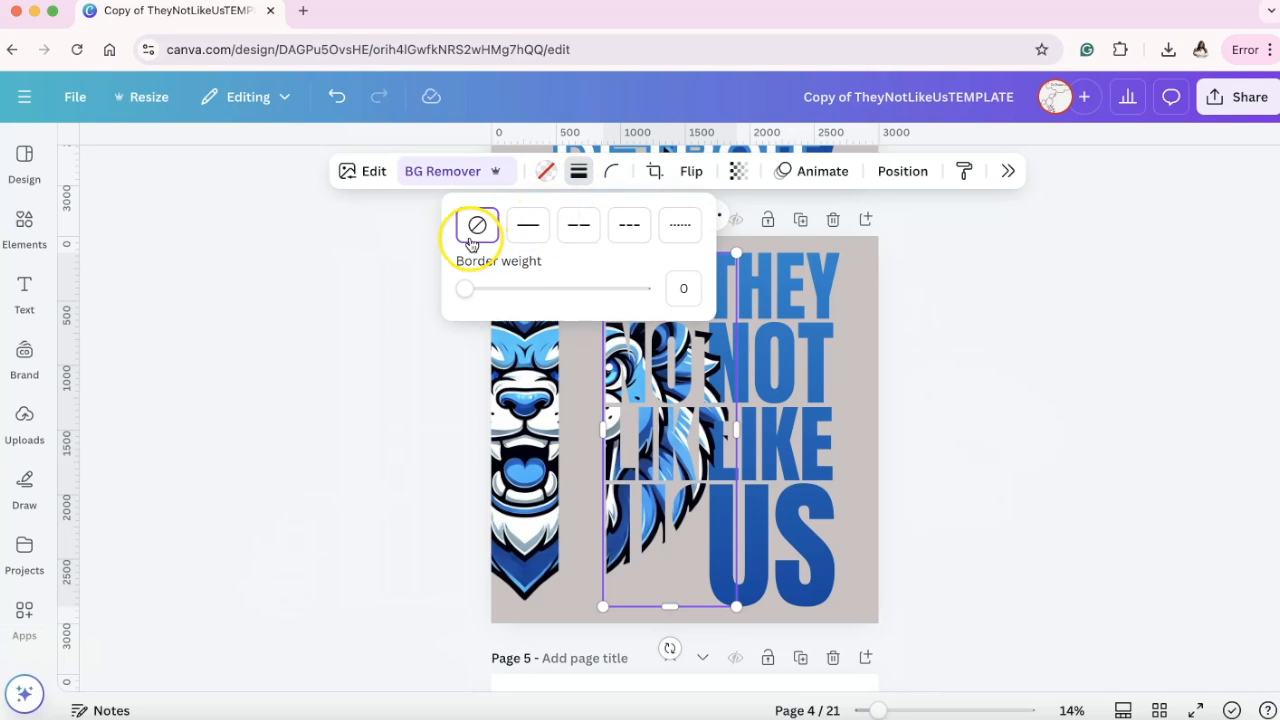
pyautogui.click(527, 227)
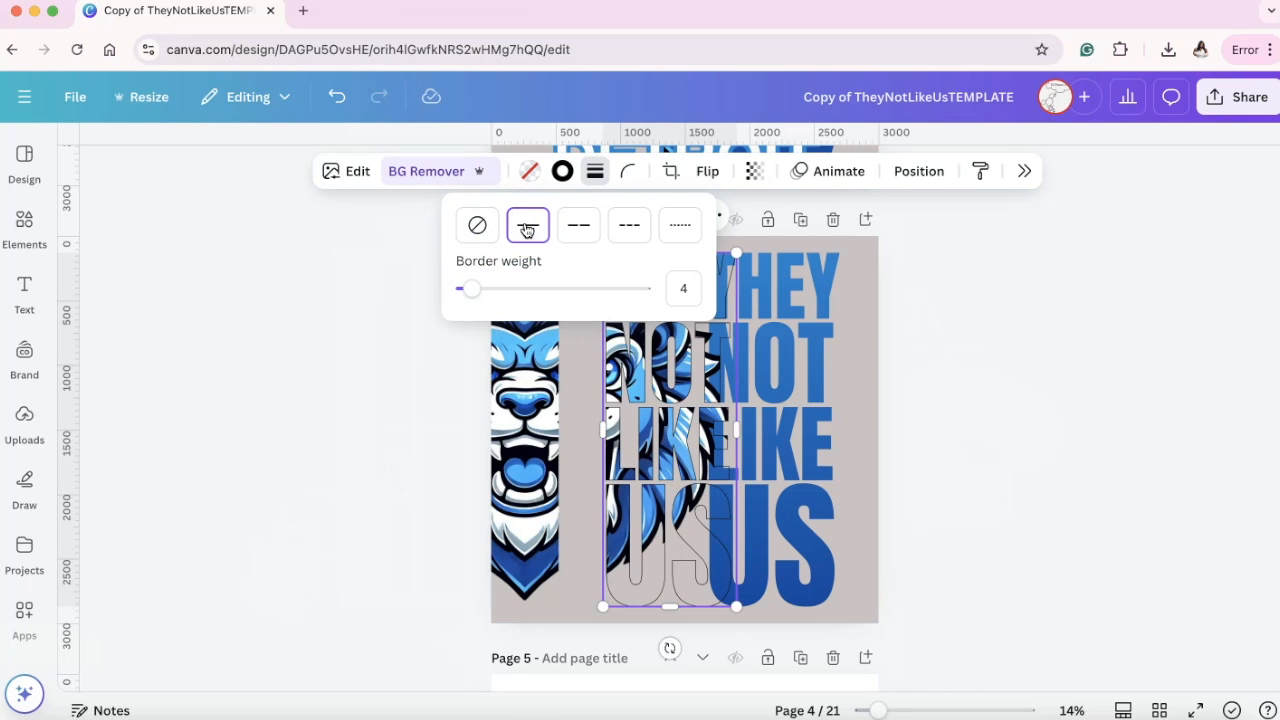
pyautogui.click(696, 297)
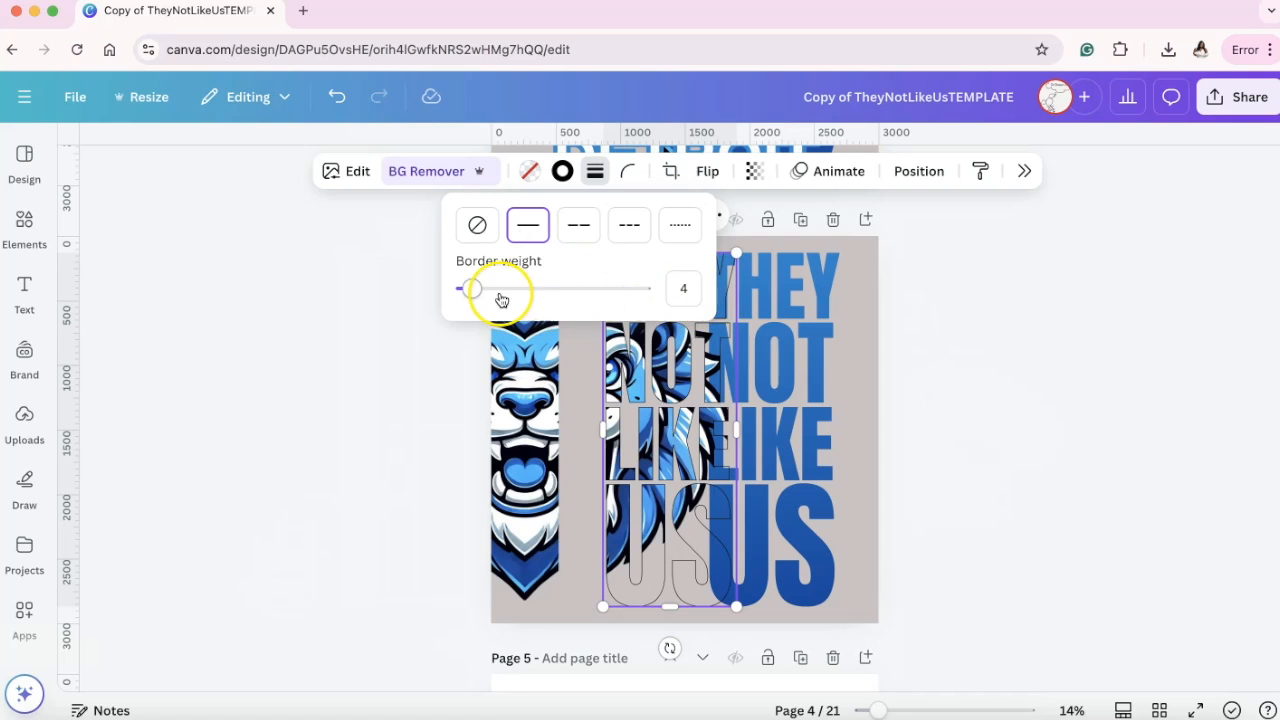
pyautogui.moveTo(472, 291); pyautogui.dragTo(517, 291)
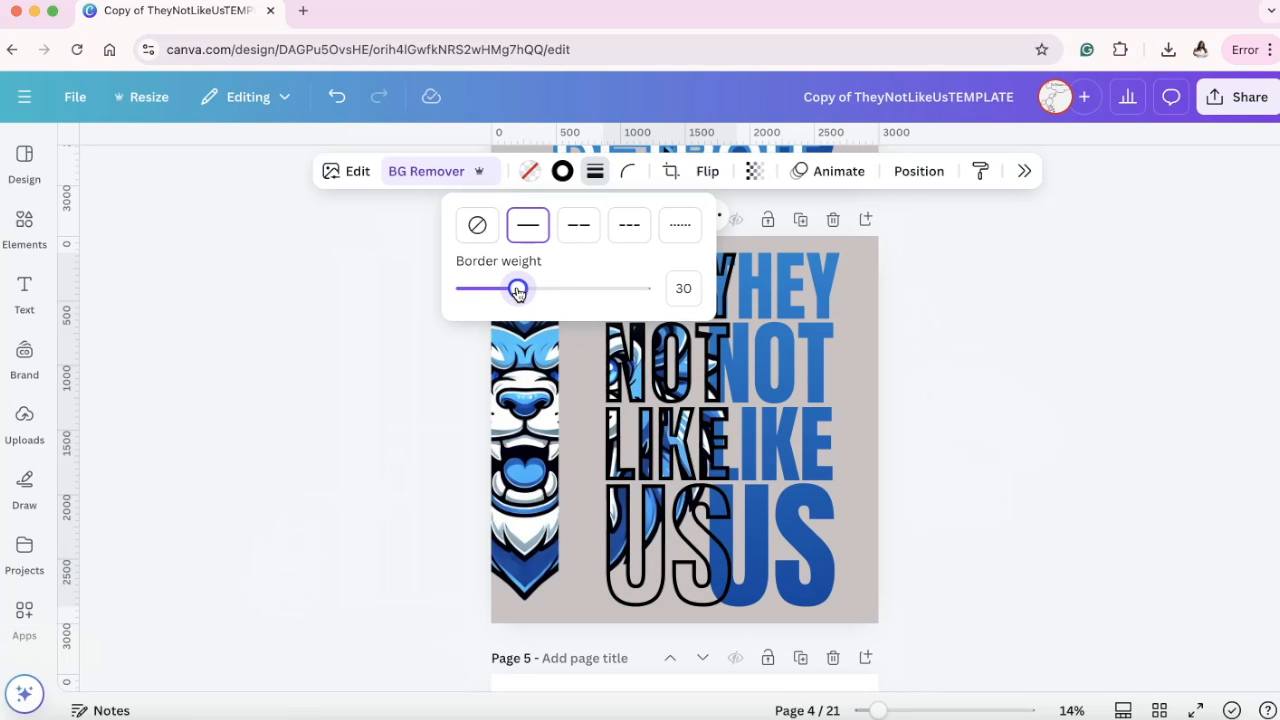
pyautogui.moveTo(517, 292); pyautogui.dragTo(518, 293)
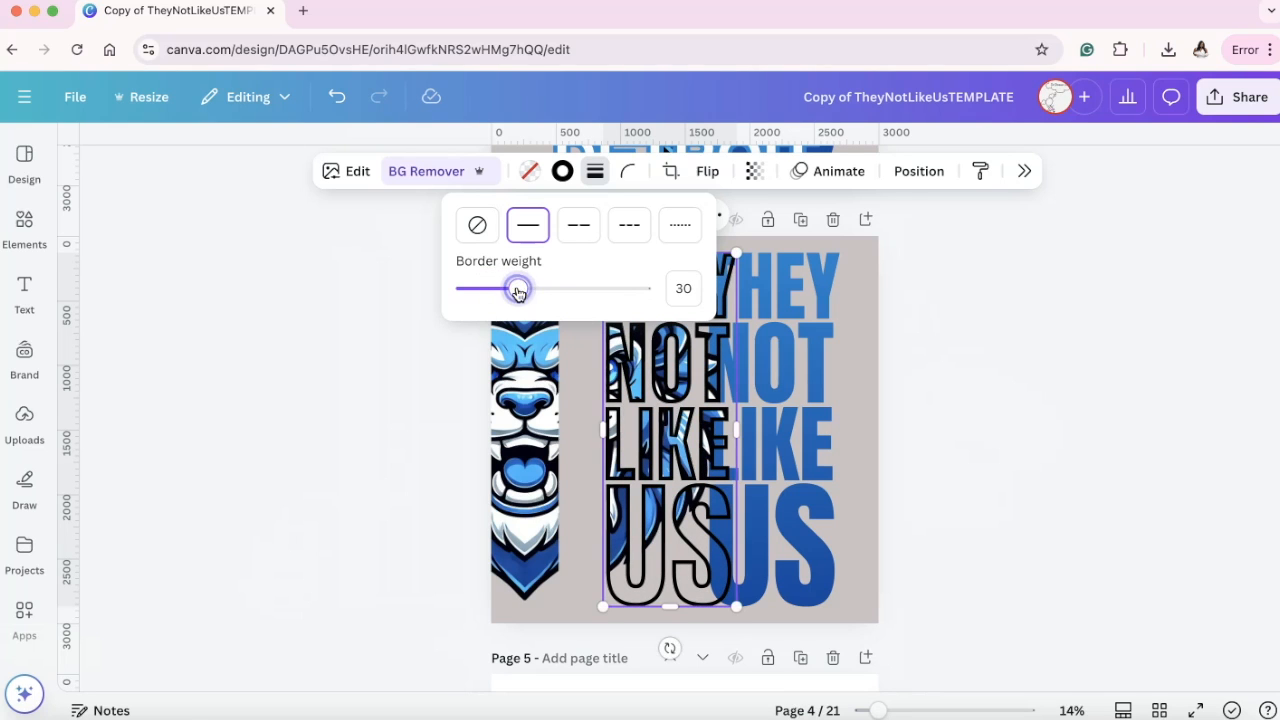
# Move the outlined lettering back over the gradient lettering and rejoin the half lion to its left side.
pyautogui.click(952, 421)
pyautogui.moveTo(656, 396); pyautogui.dragTo(760, 400)
pyautogui.moveTo(537, 394); pyautogui.dragTo(680, 393)
pyautogui.click(1046, 388)
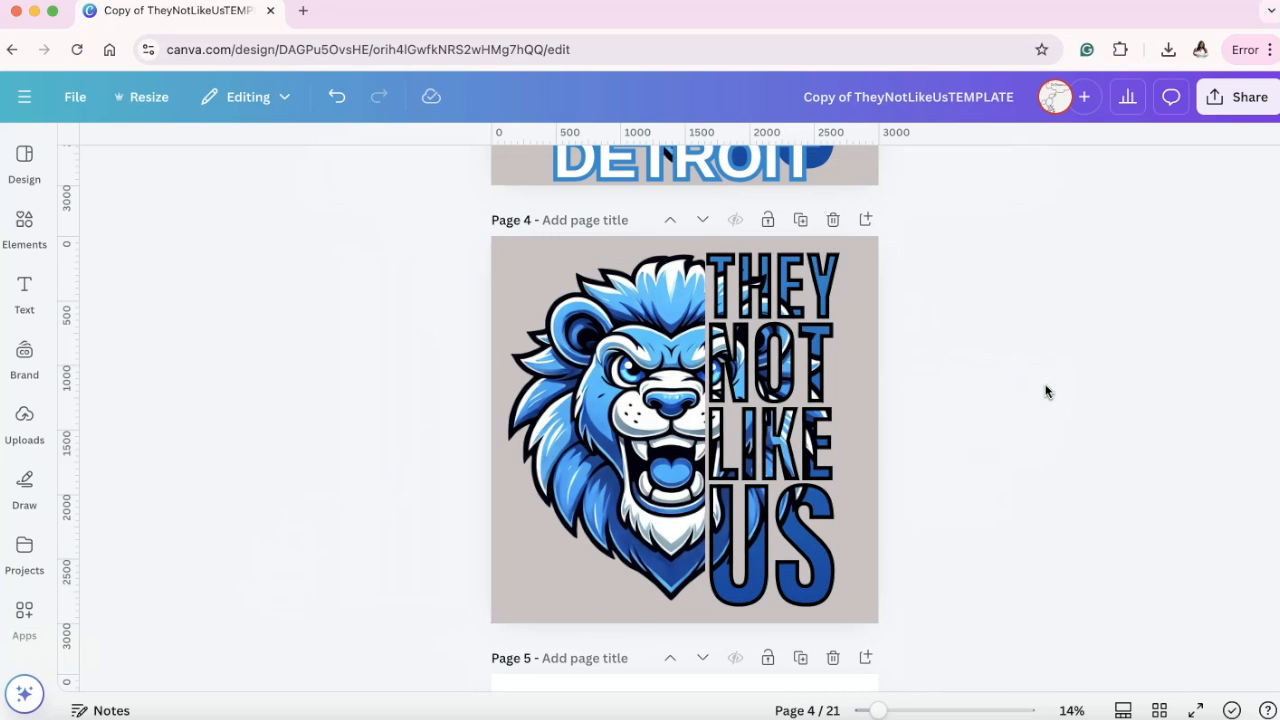
# Separate the lion and outlined lettering from the gradient lettering again, and set the lettering's border colour to white.
pyautogui.moveTo(619, 415); pyautogui.dragTo(491, 415)
pyautogui.moveTo(750, 400); pyautogui.dragTo(660, 395)
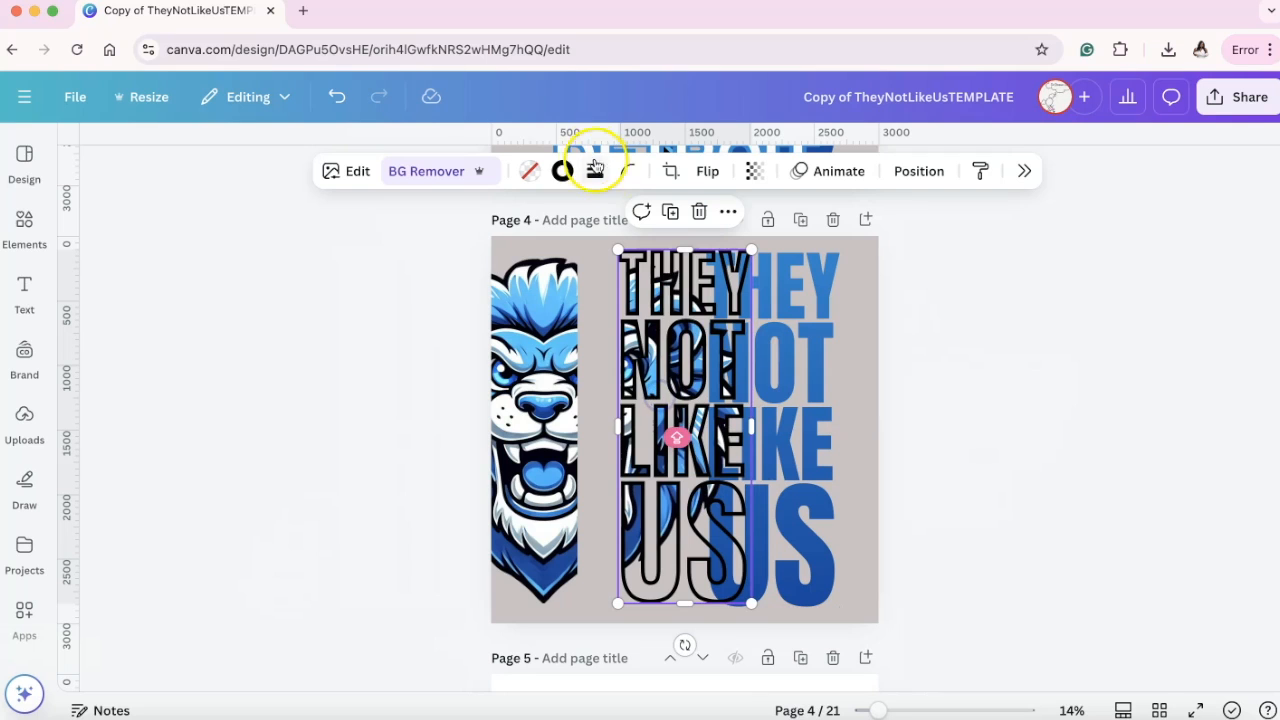
pyautogui.click(563, 171)
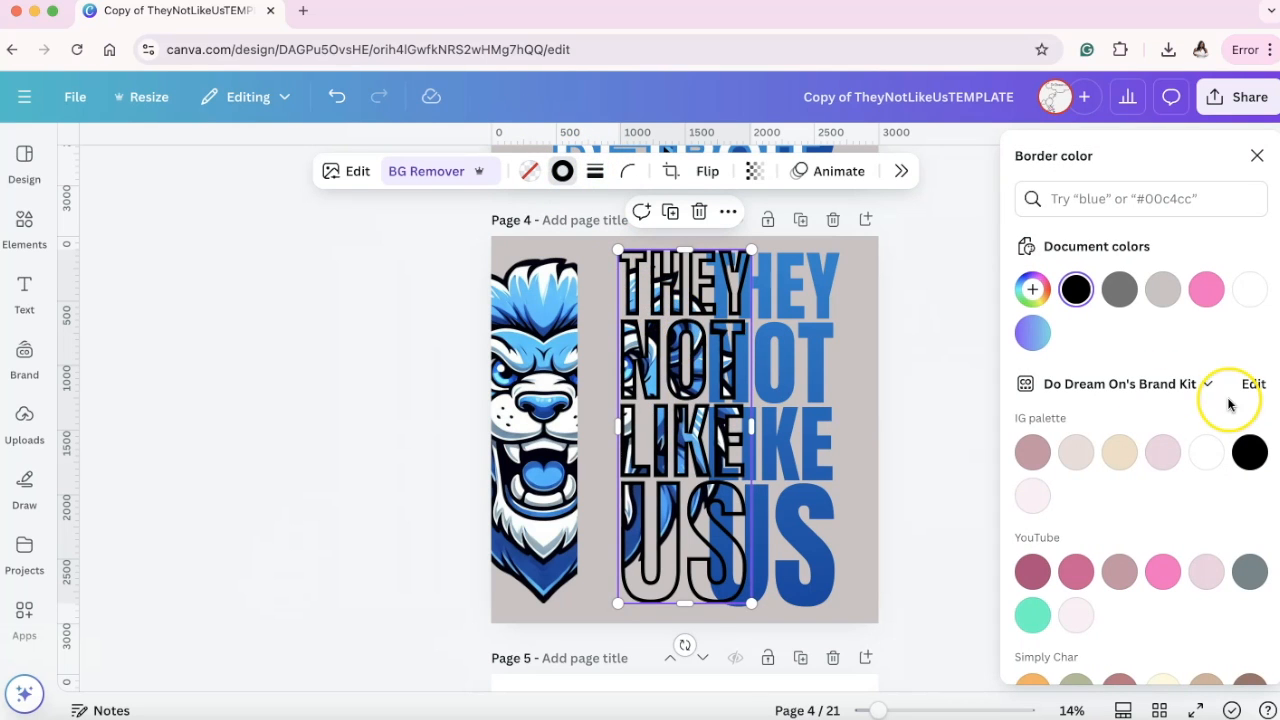
pyautogui.click(1249, 289)
# Place the white-outlined lettering over the gradient lettering and reposition the half lion beside it.
pyautogui.moveTo(643, 441); pyautogui.dragTo(732, 443)
pyautogui.moveTo(552, 430); pyautogui.dragTo(521, 395)
pyautogui.click(968, 400)
# Shift the white-outlined lettering left of the gradient lettering and set its border weight to 22.
pyautogui.moveTo(762, 430); pyautogui.dragTo(657, 428)
pyautogui.click(595, 172)
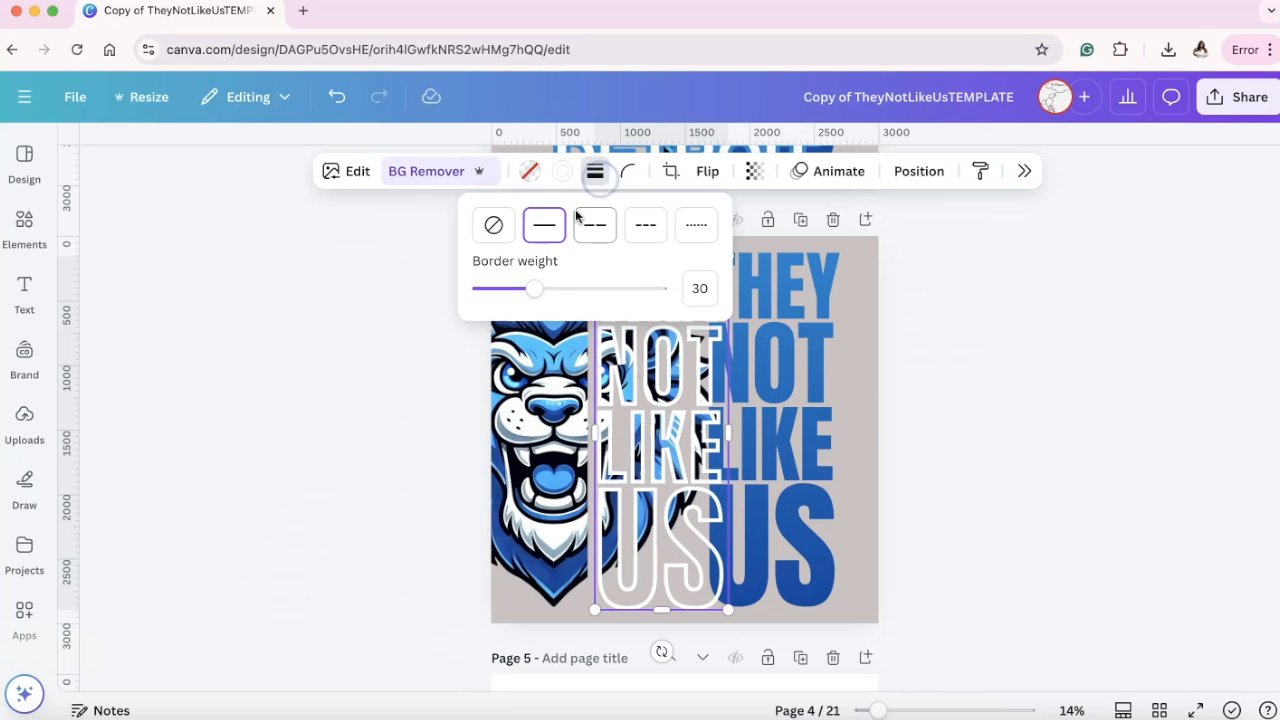
pyautogui.moveTo(534, 289)
pyautogui.mouseDown()
pyautogui.moveTo(483, 289)
pyautogui.moveTo(662, 297)
pyautogui.moveTo(505, 295)
pyautogui.moveTo(519, 296)
pyautogui.mouseUp()
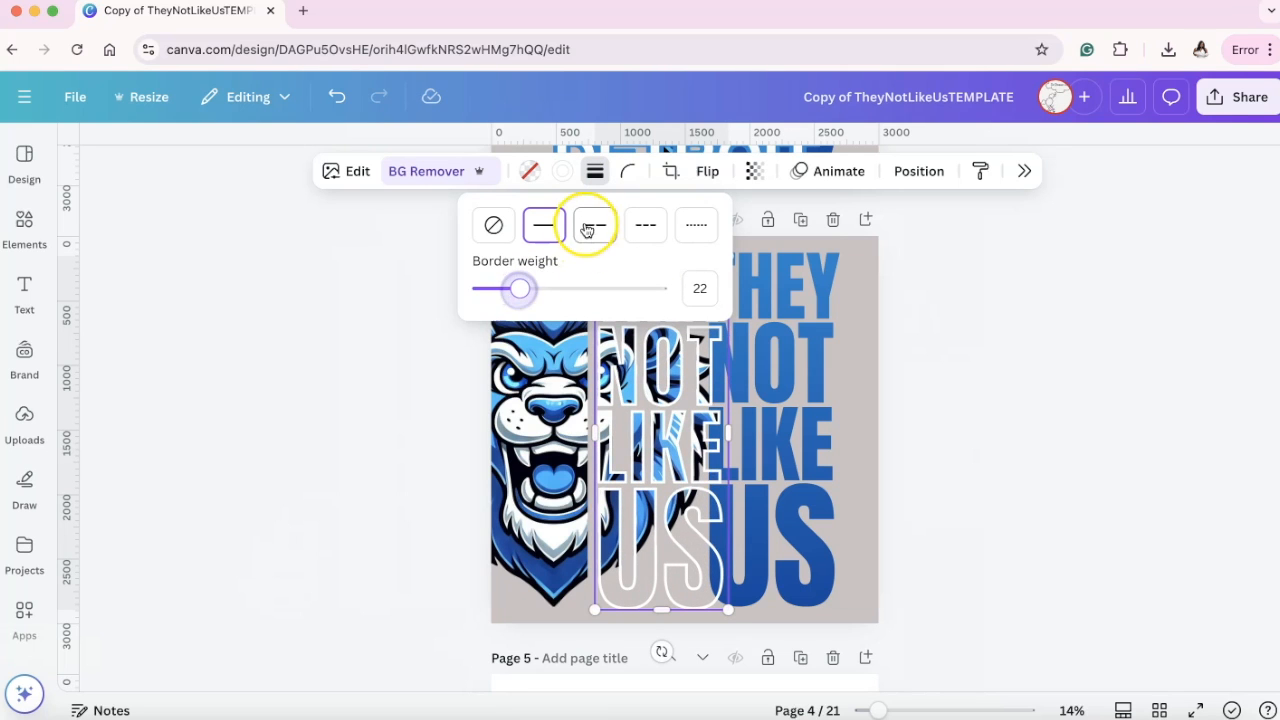
# Try the outlined lettering's border in mid gray and change it to a darker gray.
pyautogui.click(565, 172)
pyautogui.scroll(-5, 1204, 470)
pyautogui.click(1118, 421)
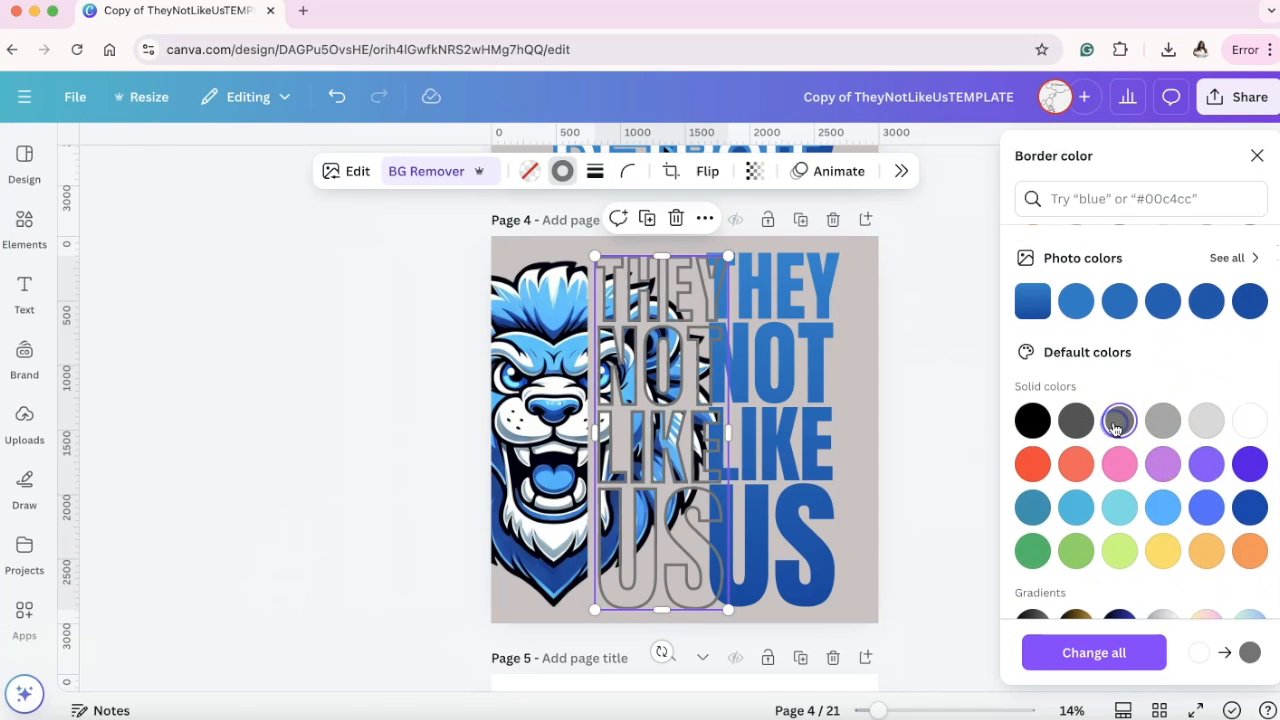
pyautogui.click(1077, 421)
# Place the outlined lettering over the gradient lettering and set the half lion against its left edge.
pyautogui.moveTo(667, 447); pyautogui.dragTo(749, 438)
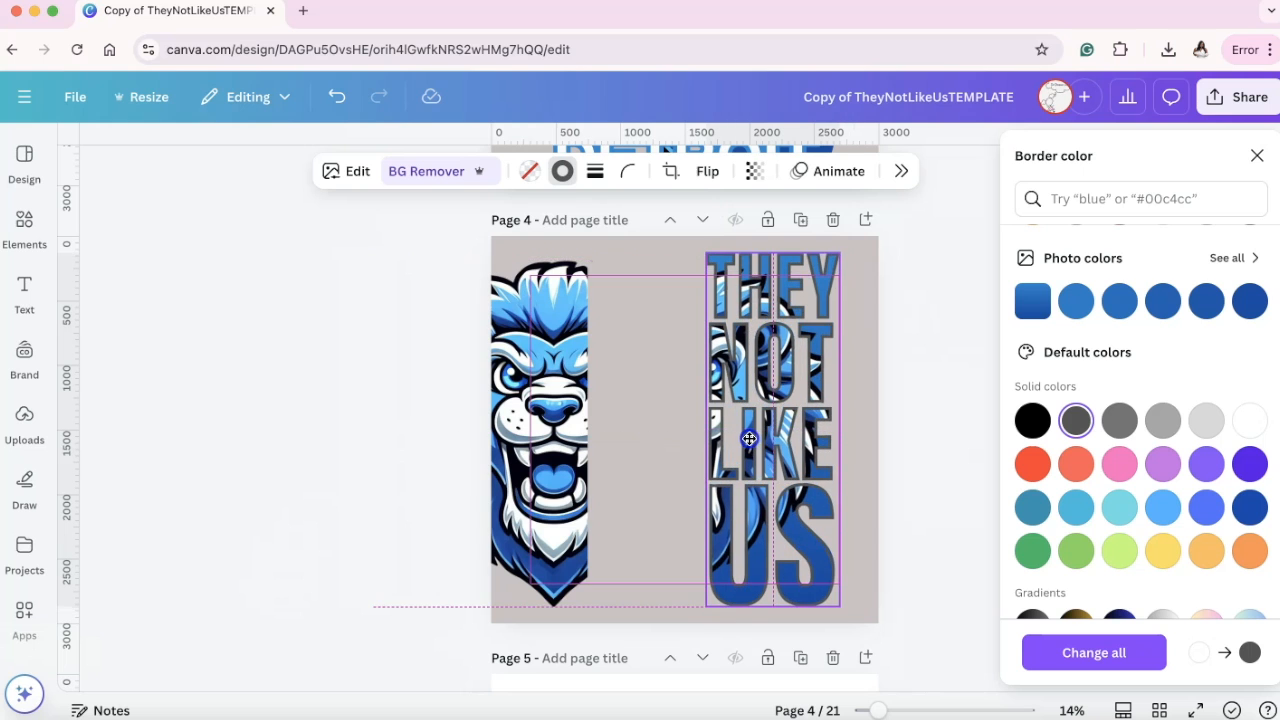
pyautogui.moveTo(552, 440); pyautogui.dragTo(670, 441)
pyautogui.click(966, 400)
# Delete the beige background colour from page 4.
pyautogui.click(504, 250)
pyautogui.press('Delete')
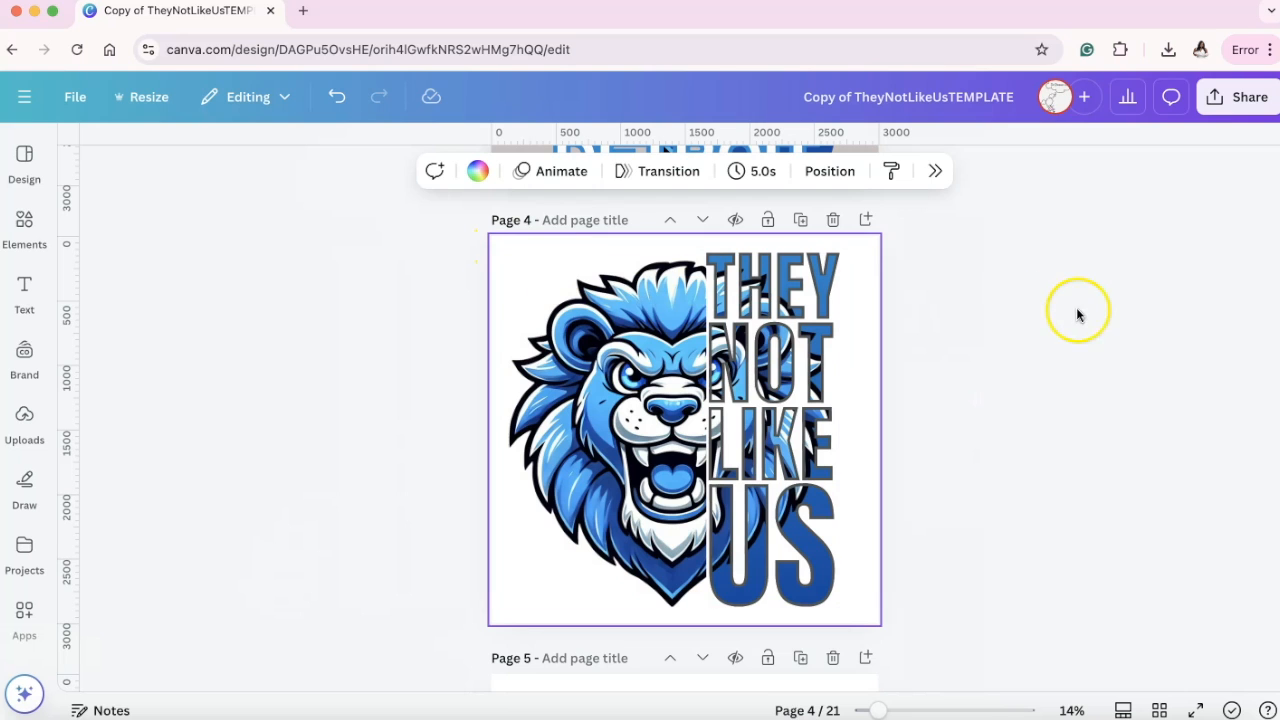
pyautogui.click(1029, 322)
# Shift the half lion away from the outlined lettering and give the lettering a black border with weight 28.
pyautogui.click(750, 353)
pyautogui.moveTo(655, 359); pyautogui.dragTo(577, 359)
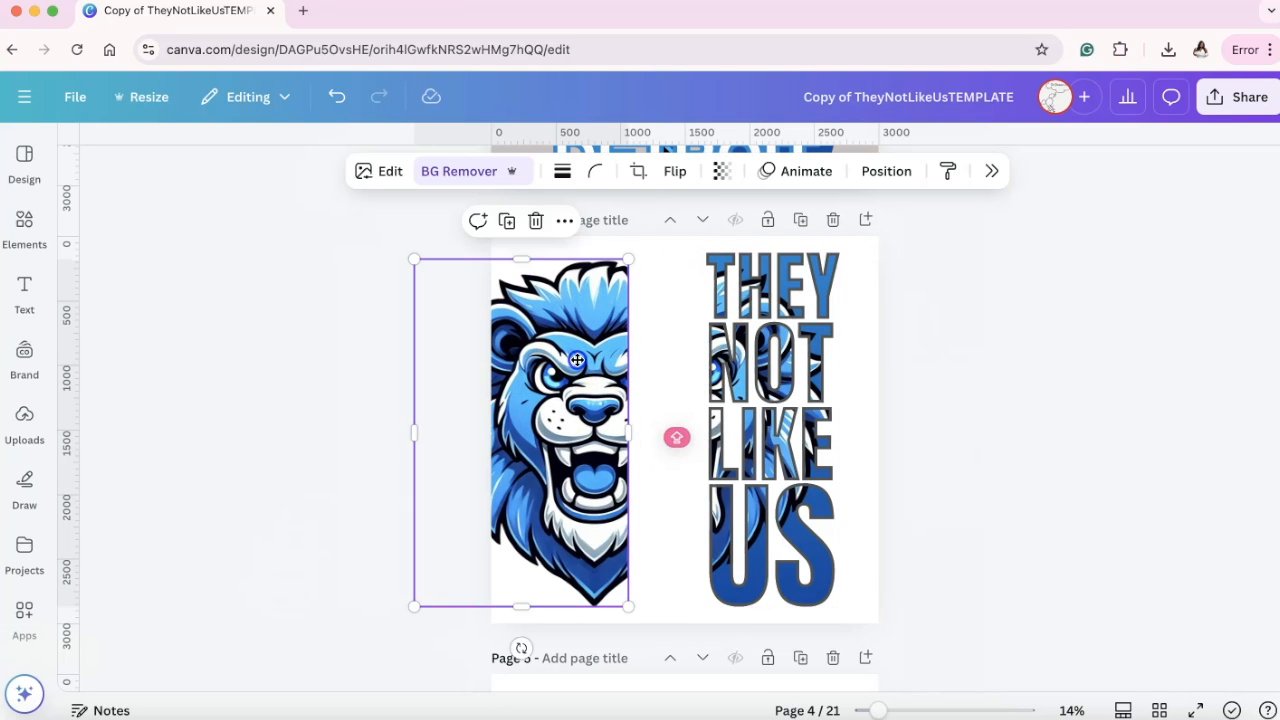
pyautogui.moveTo(762, 352)
pyautogui.mouseDown()
pyautogui.moveTo(720, 355)
pyautogui.moveTo(761, 355)
pyautogui.mouseUp()
pyautogui.click(570, 181)
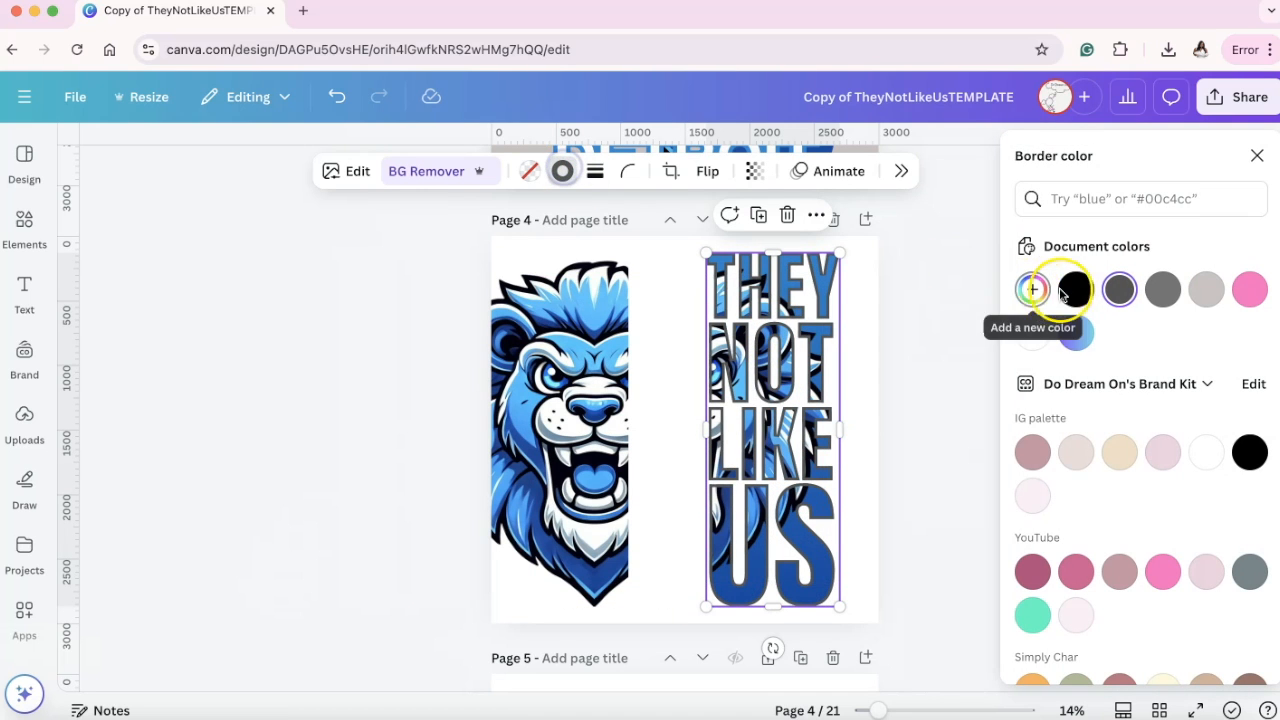
pyautogui.click(1076, 289)
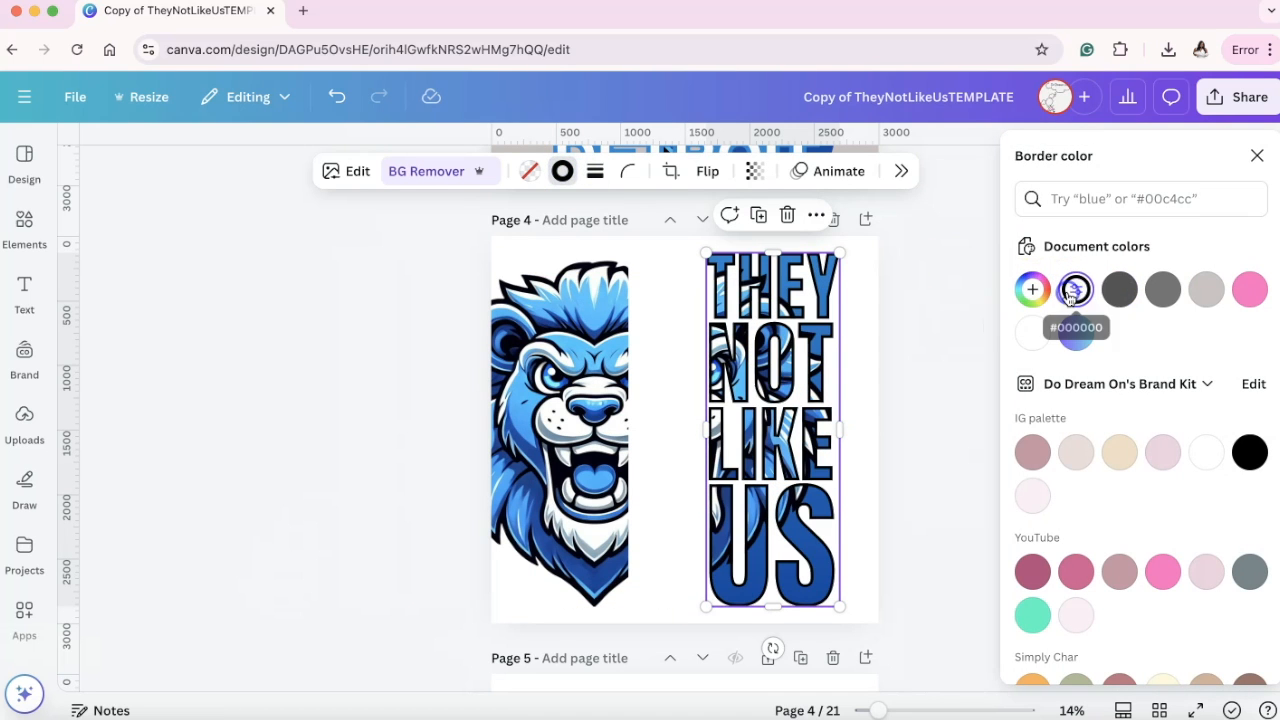
pyautogui.click(595, 171)
pyautogui.moveTo(527, 296)
pyautogui.mouseDown()
pyautogui.moveTo(541, 296)
pyautogui.moveTo(531, 293)
pyautogui.mouseUp()
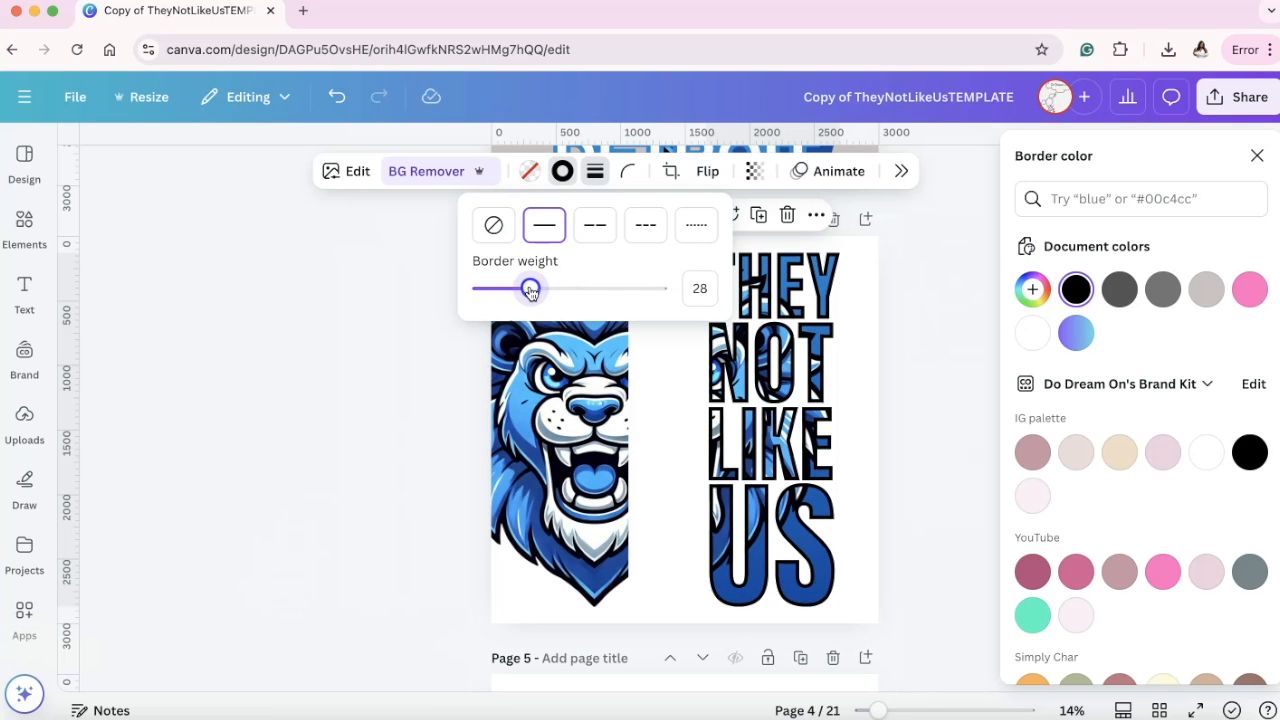
# Move the half lion back against the left edge of the black-outlined lettering.
pyautogui.moveTo(590, 393); pyautogui.dragTo(666, 393)
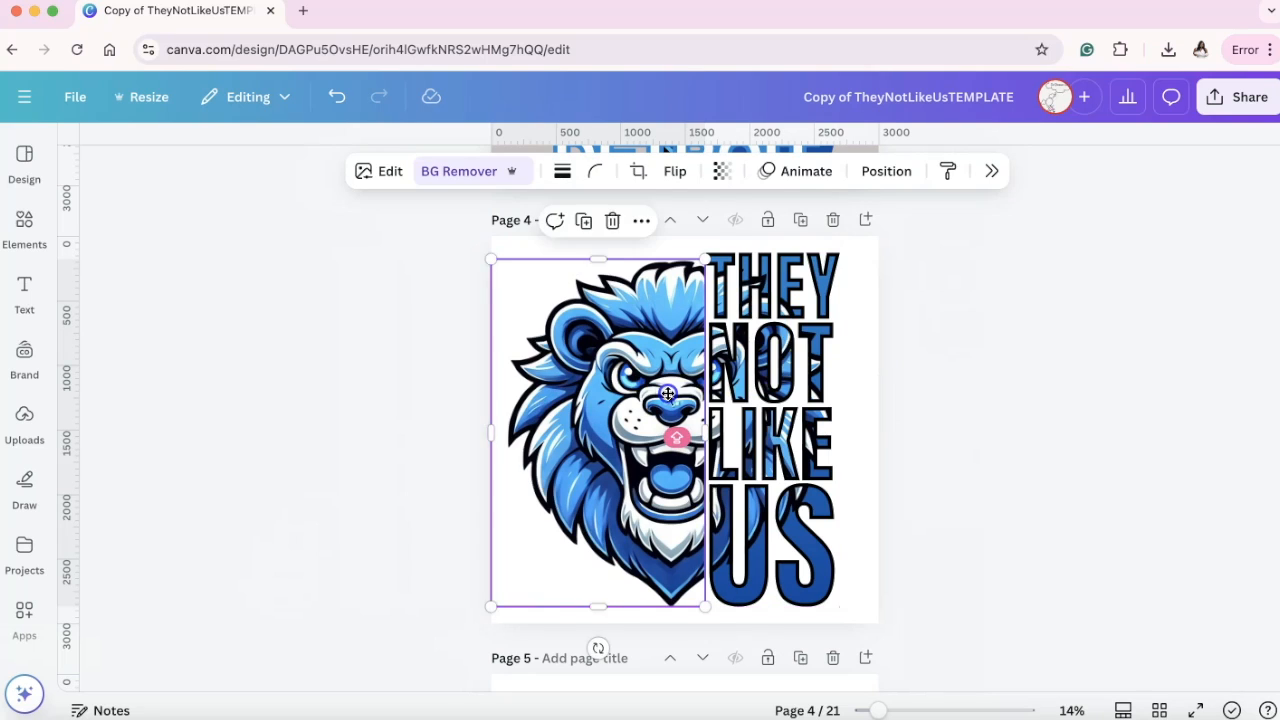
pyautogui.click(1053, 365)
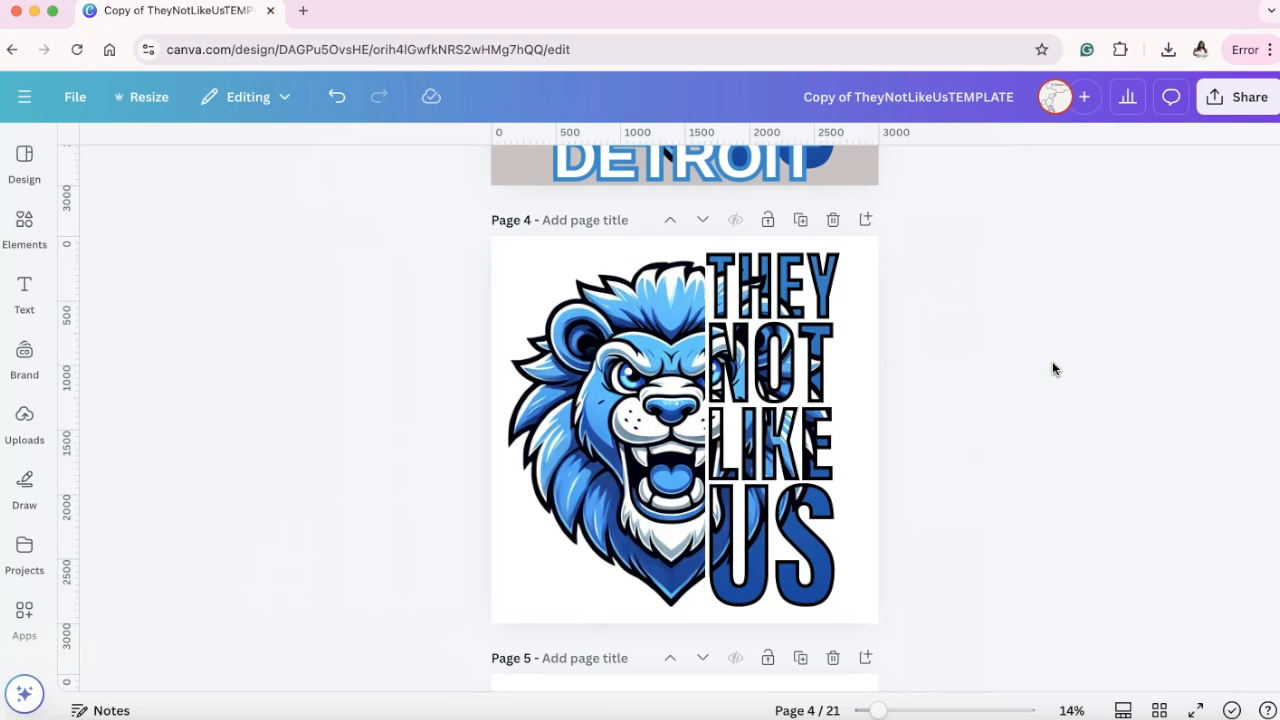
# Compare the black-outlined lettering on page 4 with the DETROIT version on page 3.
pyautogui.scroll(2, 909, 380)
pyautogui.click(728, 277)
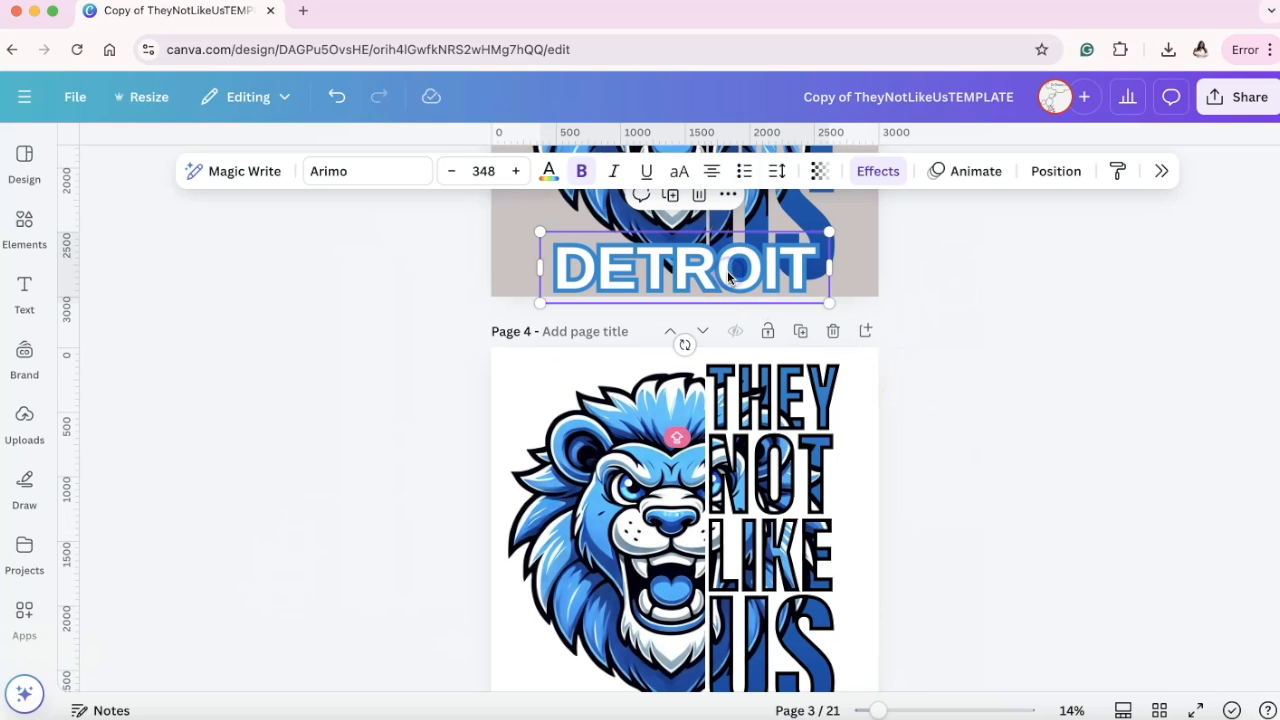
pyautogui.scroll(-2, 623, 414)
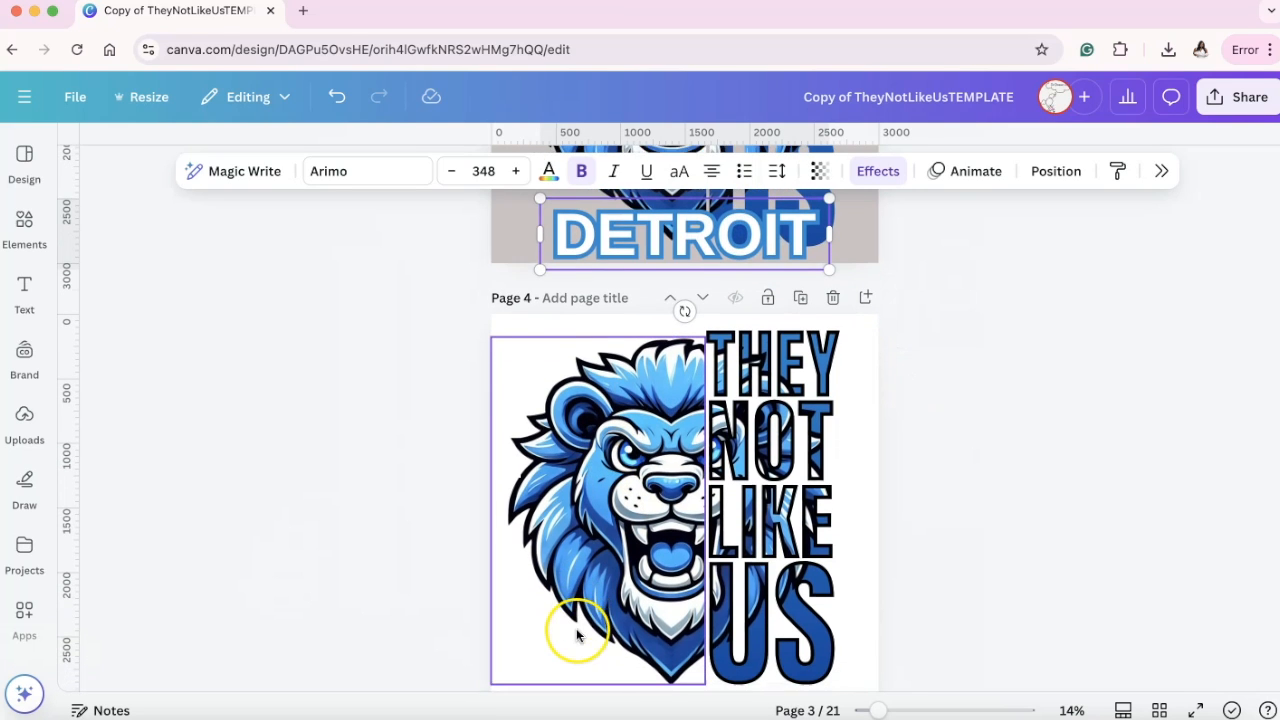
pyautogui.click(980, 595)
pyautogui.scroll(-2, 940, 471)
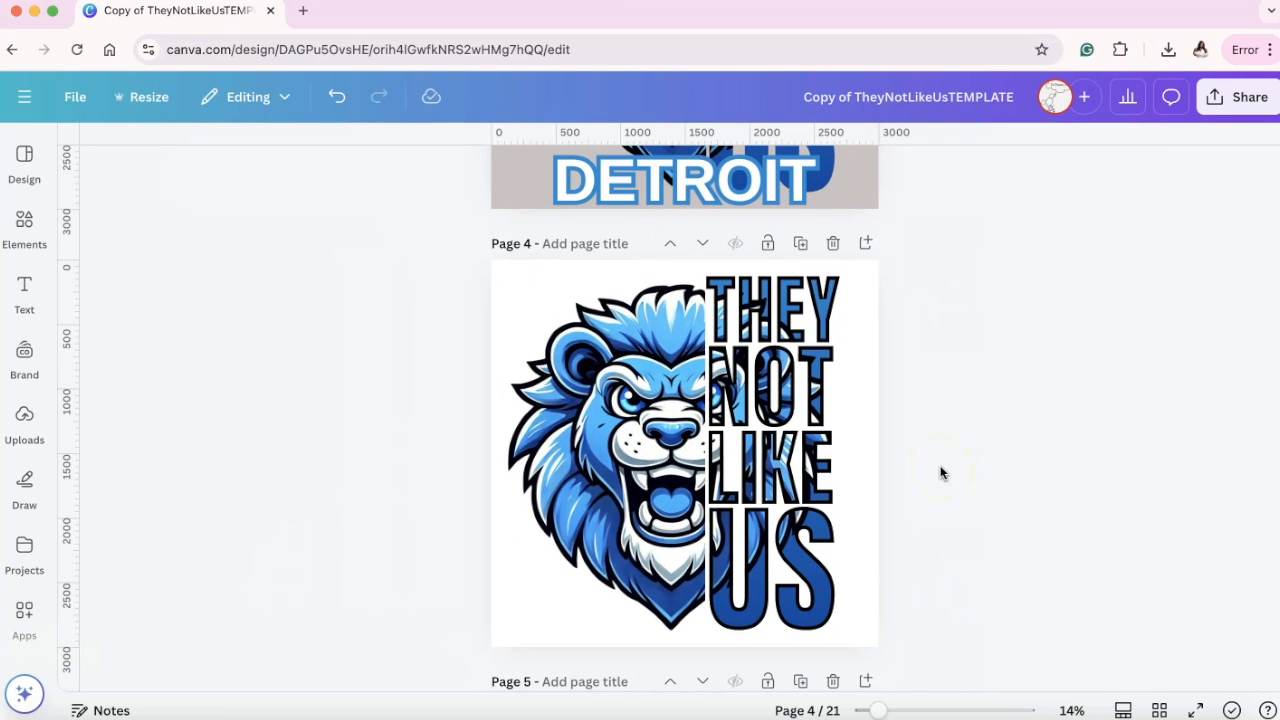
pyautogui.click(810, 314)
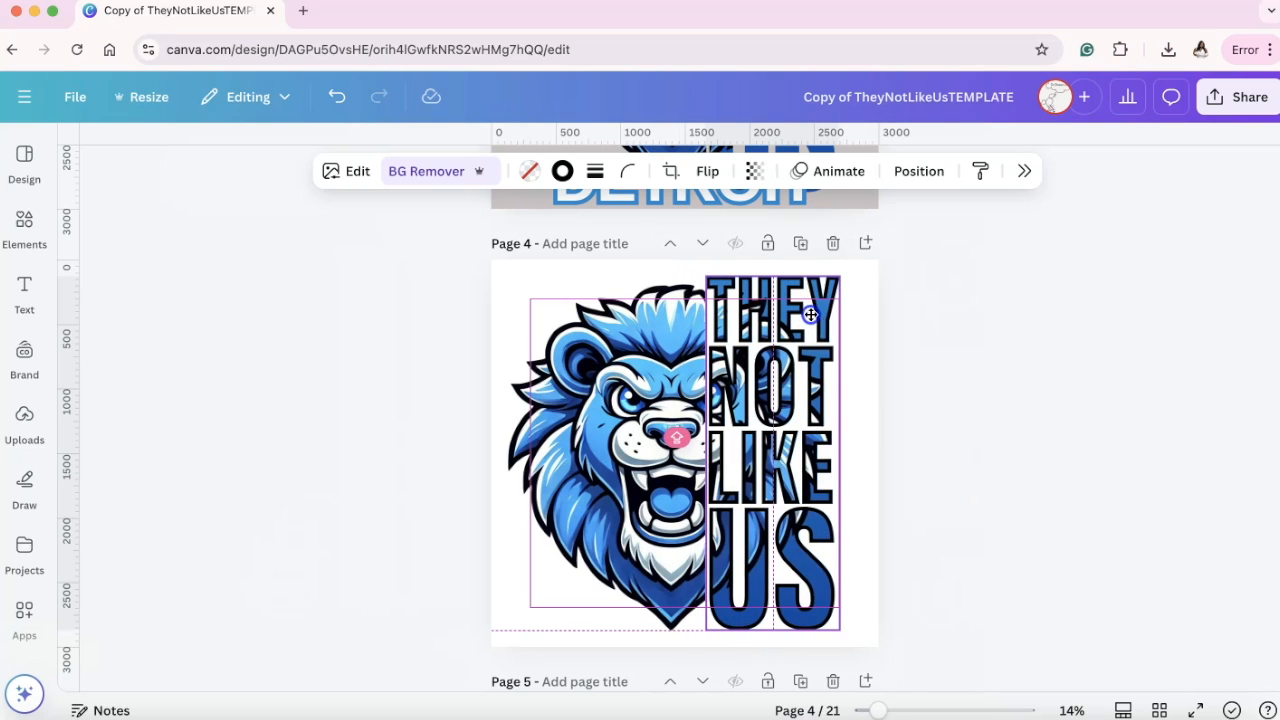
pyautogui.click(925, 351)
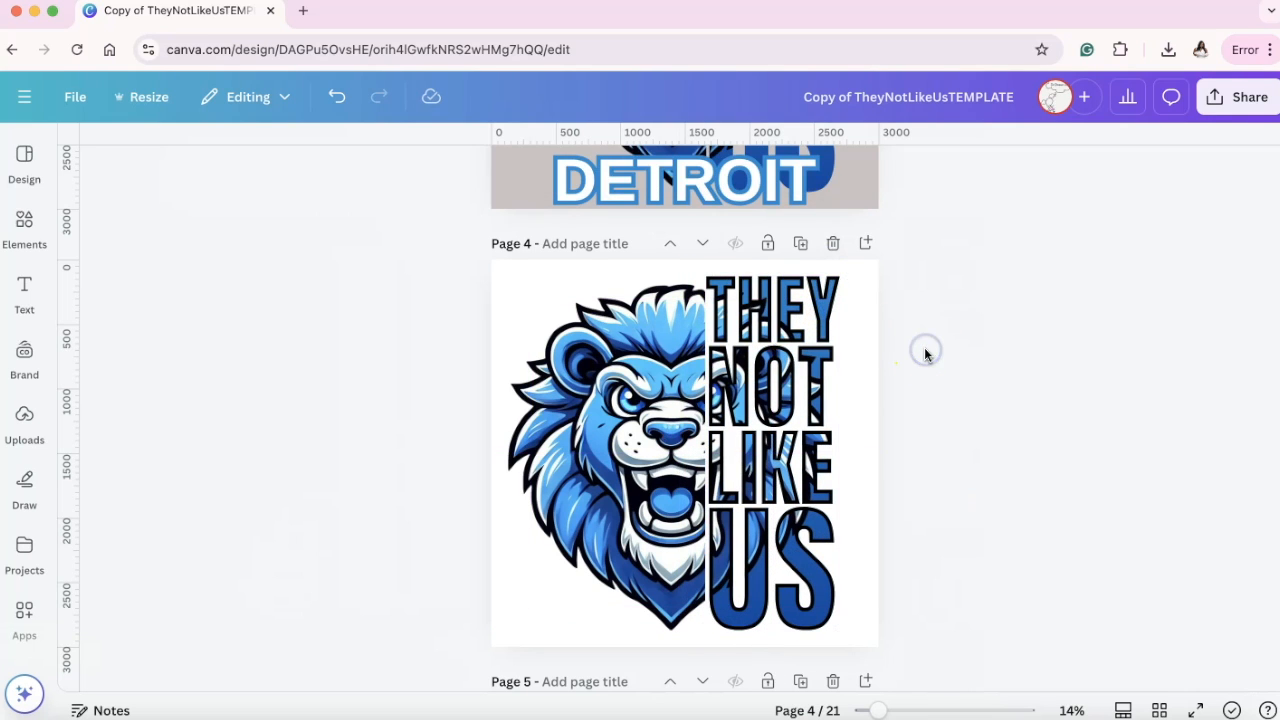
# Unlock the lettering beside the half lion on page 5.
pyautogui.scroll(-5, 925, 351)
pyautogui.click(779, 345)
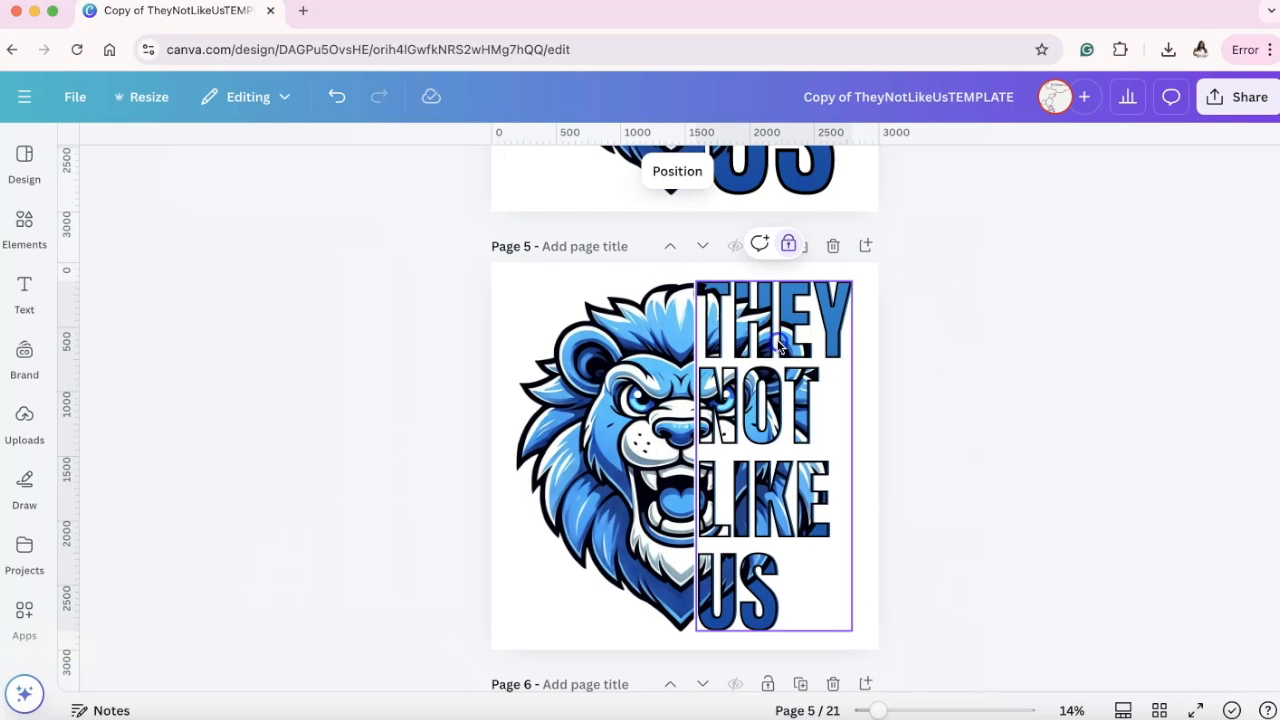
pyautogui.click(789, 245)
pyautogui.click(950, 368)
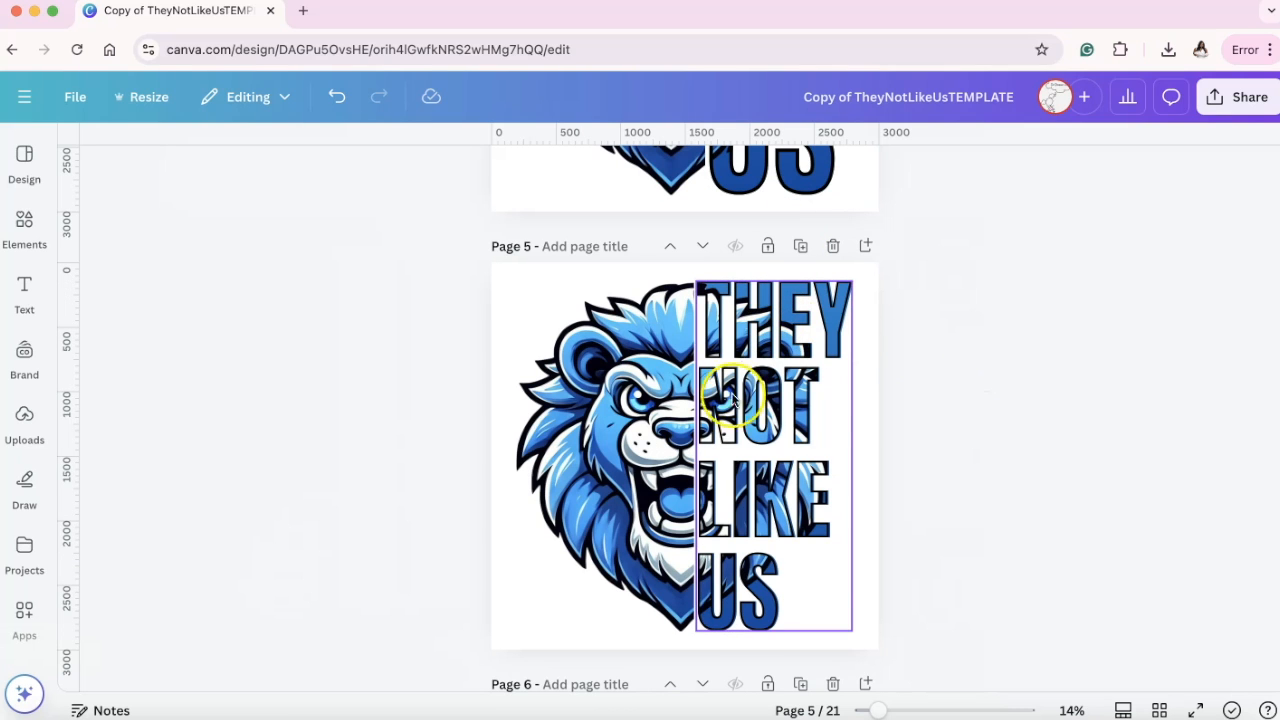
# Review how the lettering and lion are combined in the design variations on pages 1 to 6.
pyautogui.scroll(-5, 969, 421)
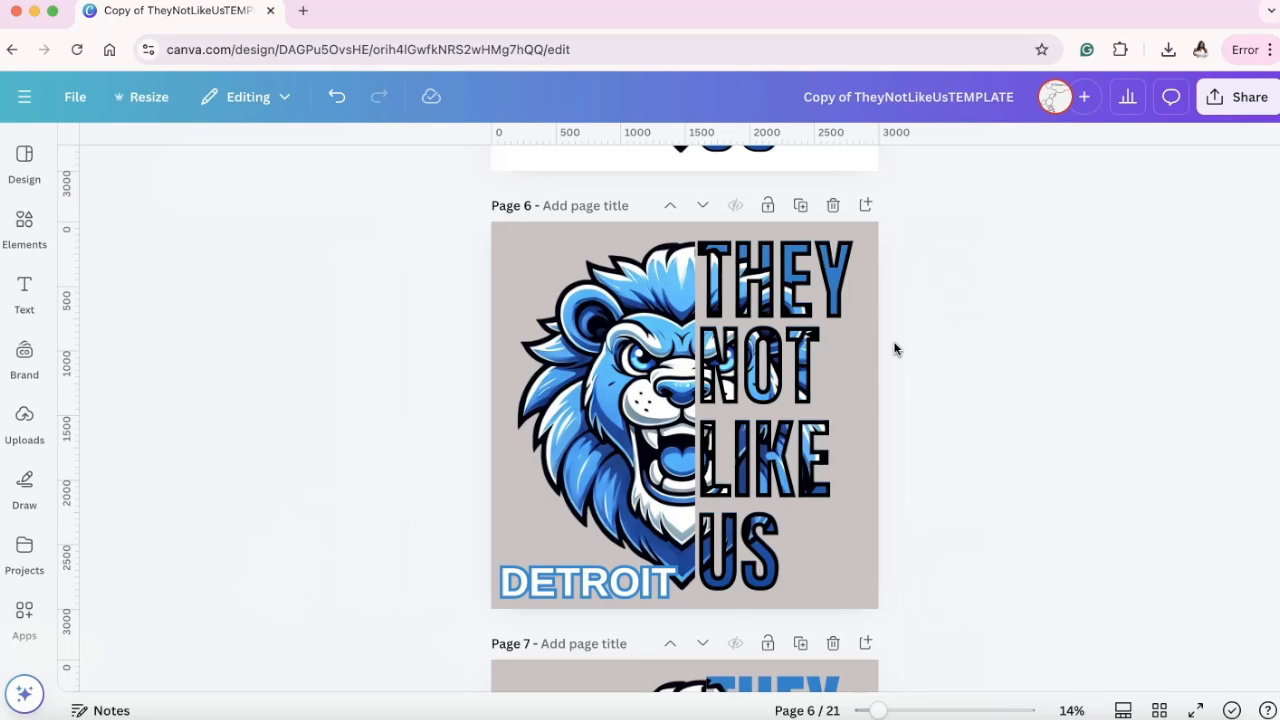
pyautogui.click(742, 332)
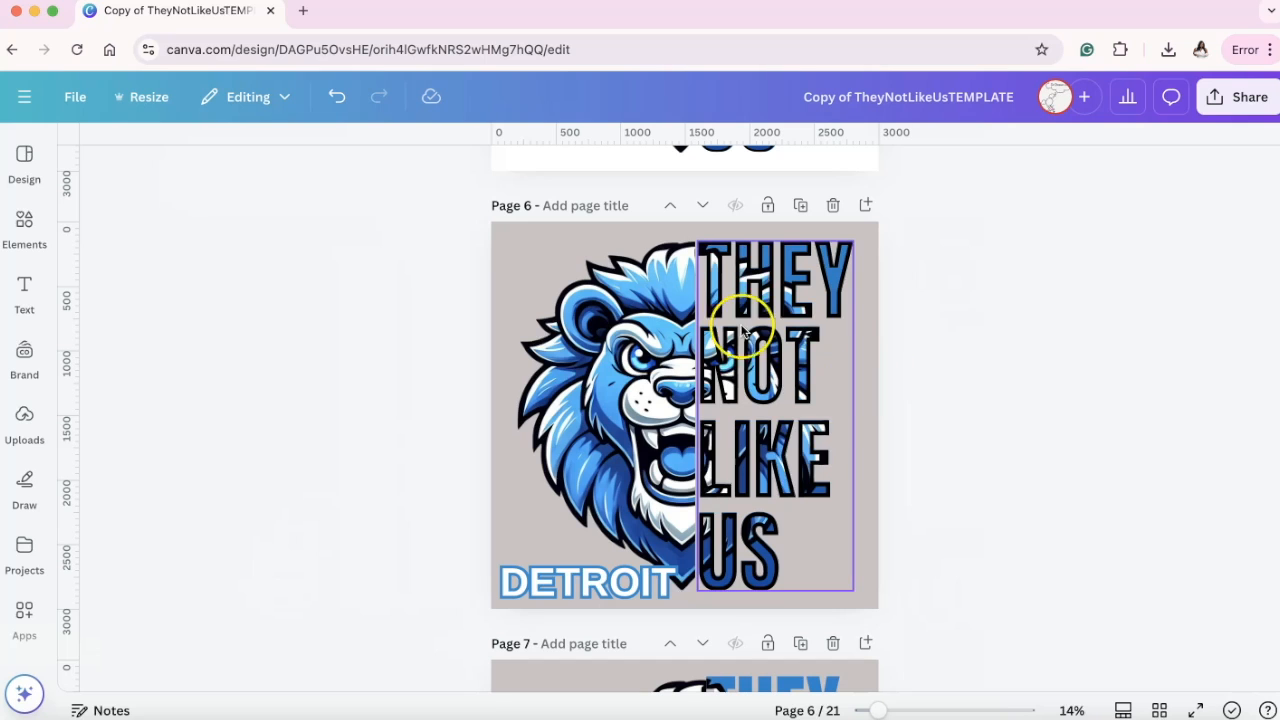
pyautogui.scroll(-1, 795, 370)
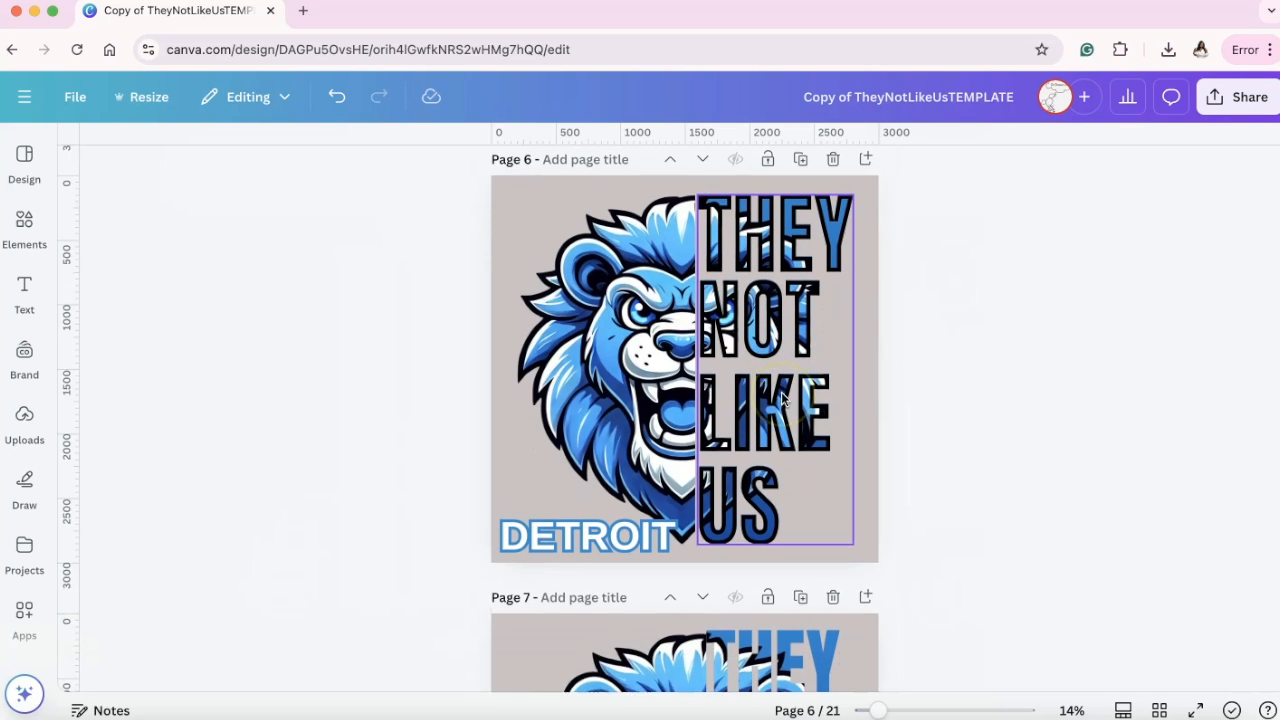
pyautogui.scroll(6, 781, 391)
pyautogui.scroll(10, 783, 397)
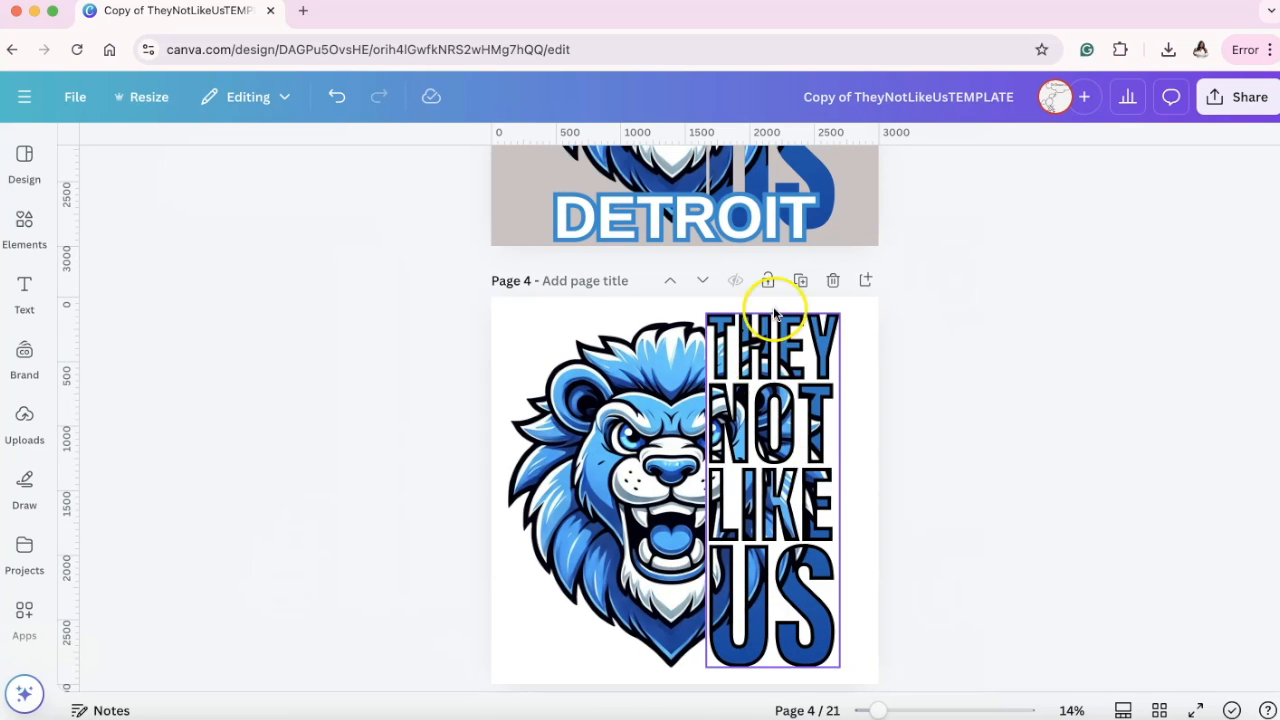
pyautogui.scroll(12, 781, 349)
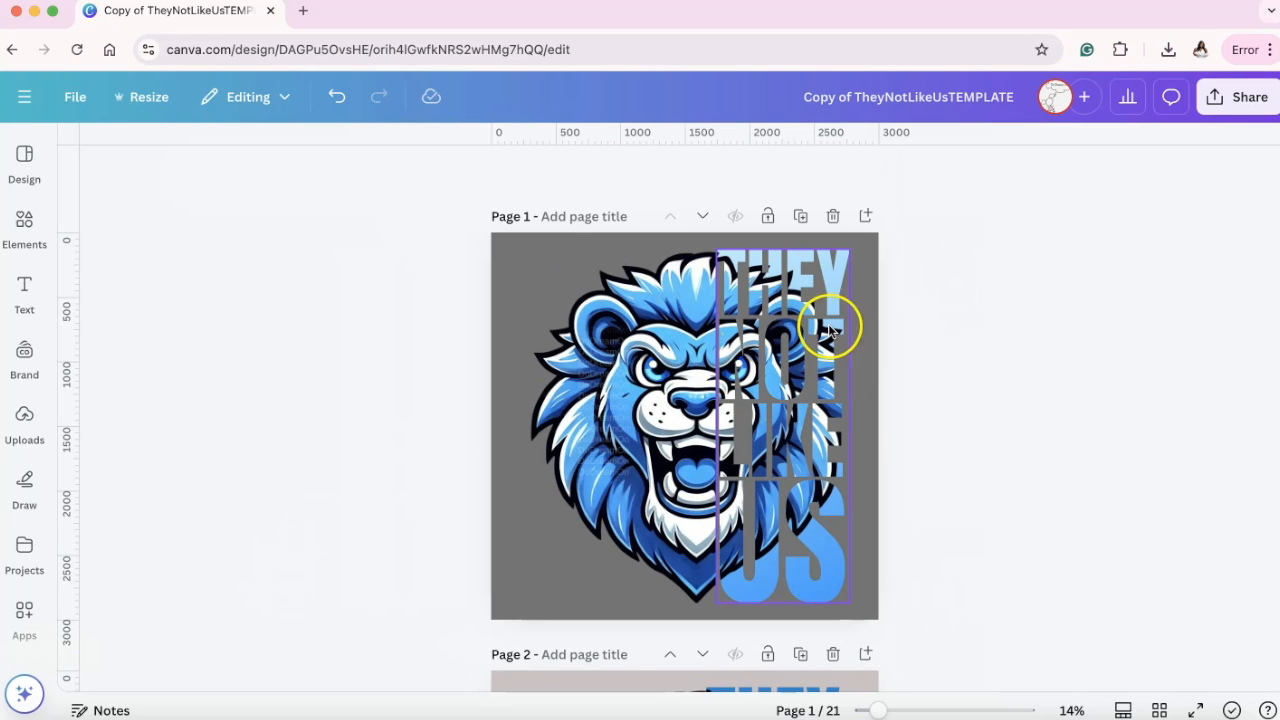
pyautogui.scroll(-10, 829, 328)
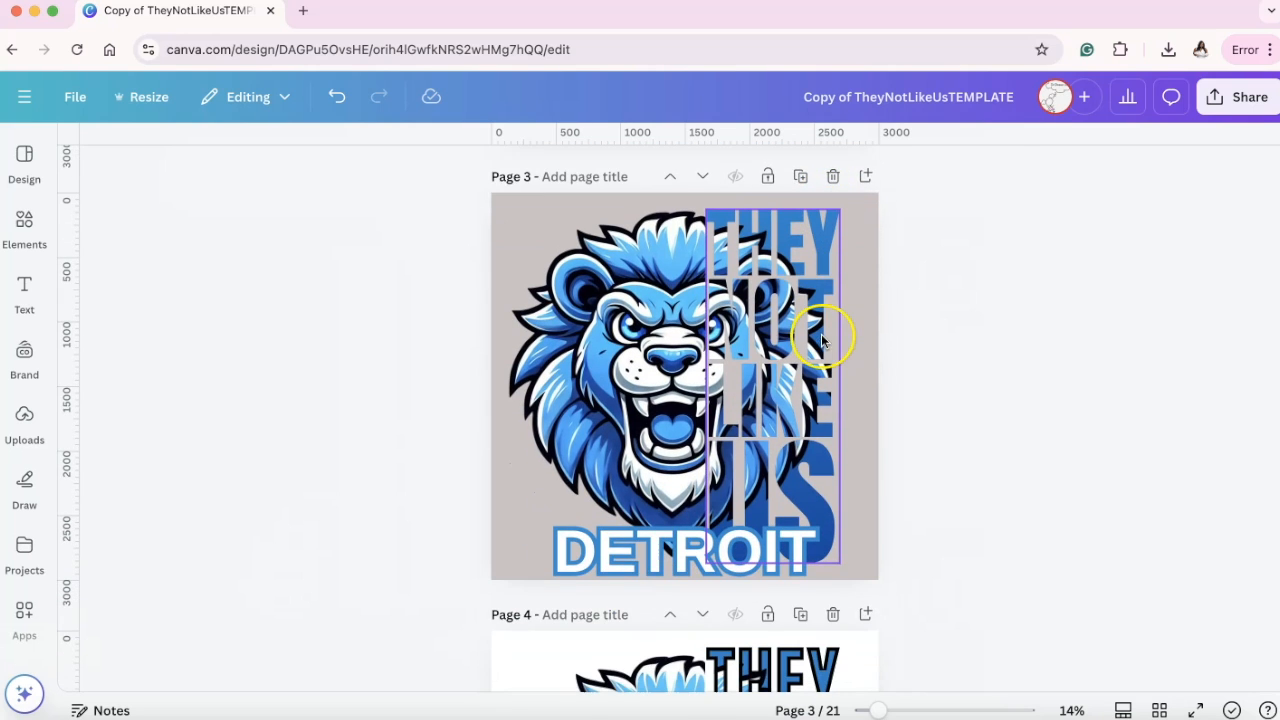
# Move the half lion and the letter-cropped right half on page 3 left, away from the gradient lettering.
pyautogui.click(735, 333)
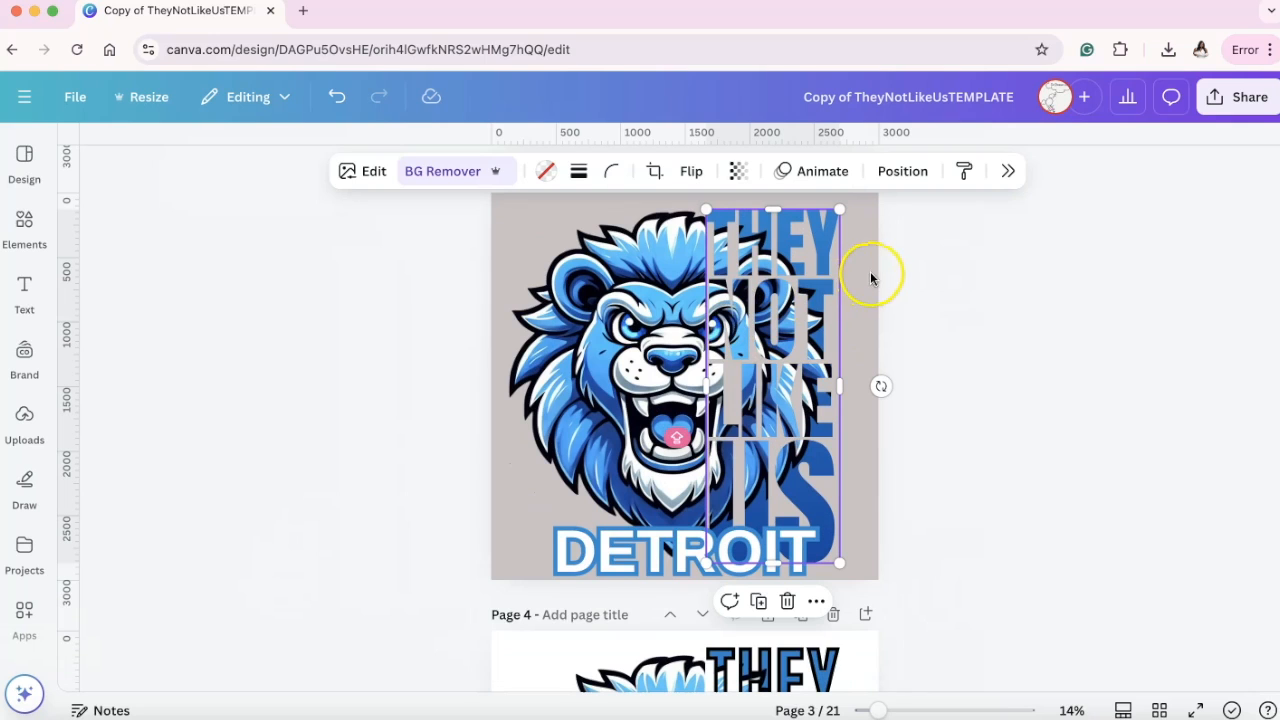
pyautogui.moveTo(742, 333)
pyautogui.mouseDown()
pyautogui.moveTo(781, 335)
pyautogui.moveTo(748, 337)
pyautogui.mouseUp()
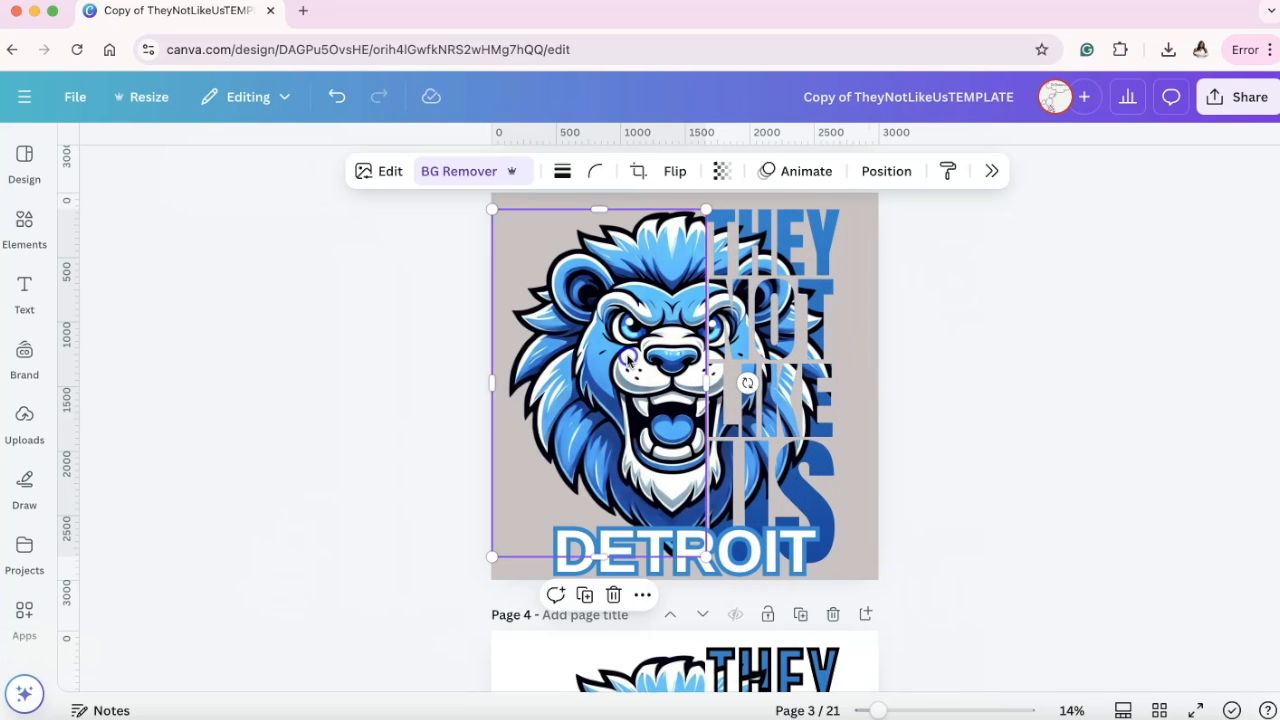
pyautogui.moveTo(628, 358); pyautogui.dragTo(557, 358)
pyautogui.moveTo(790, 350); pyautogui.dragTo(665, 349)
# Unlock the gradient lettering on page 3 and add a solid black border with weight 25.
pyautogui.click(758, 328)
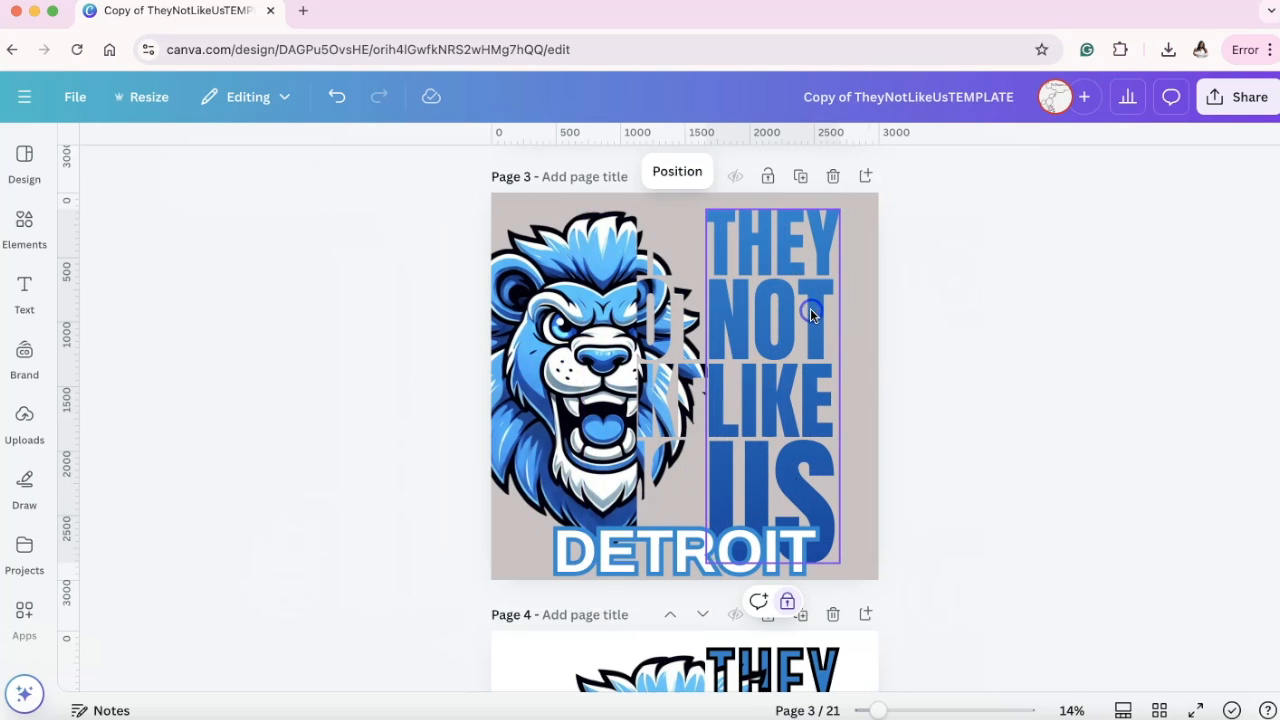
pyautogui.scroll(2, 782, 288)
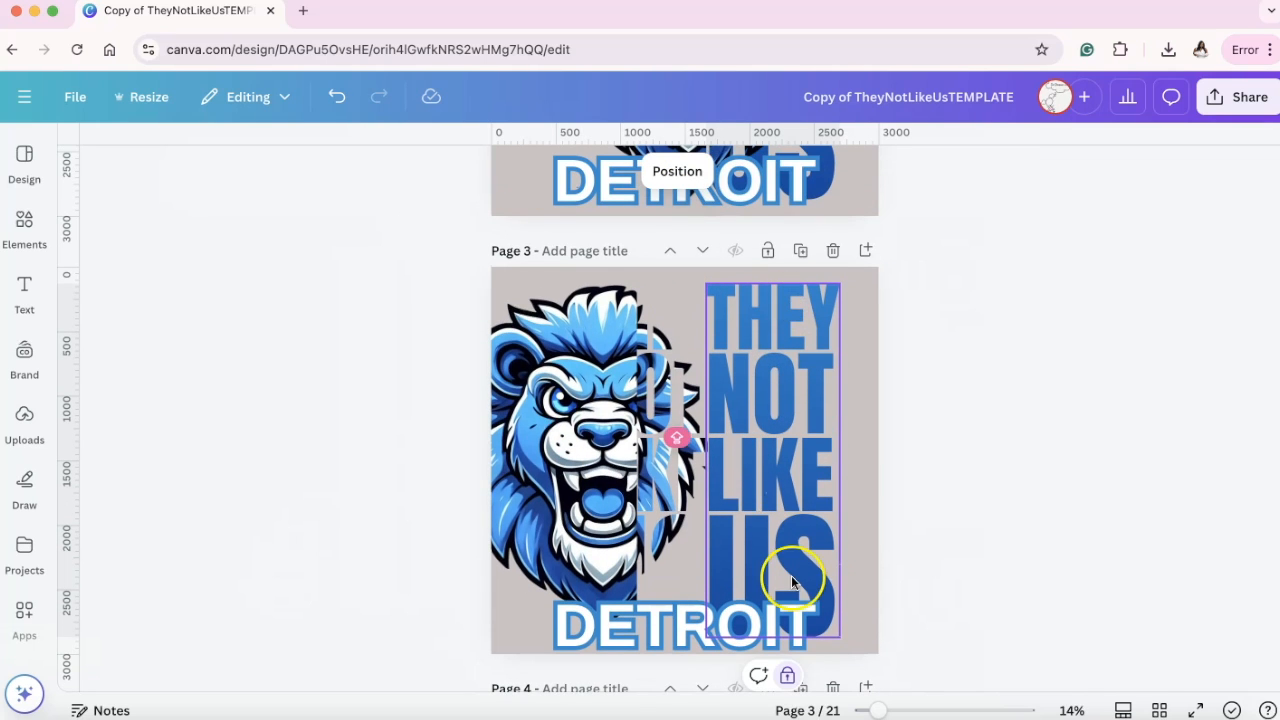
pyautogui.click(787, 675)
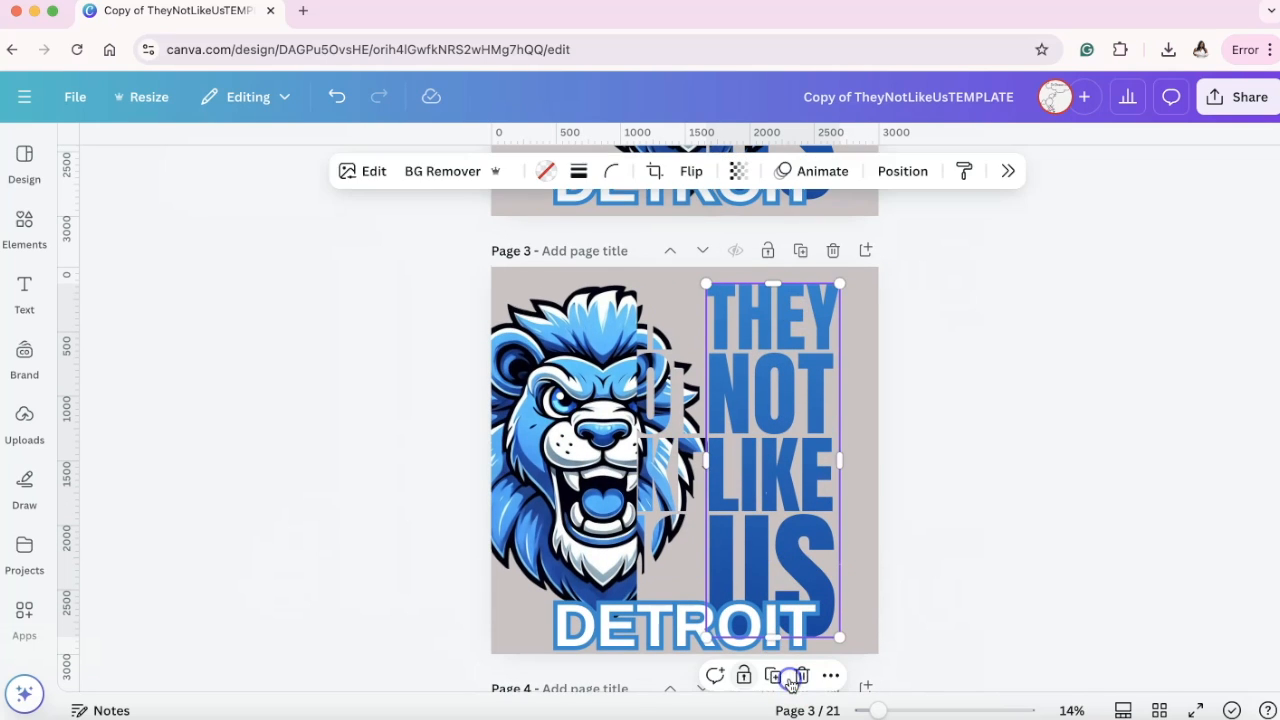
pyautogui.click(578, 171)
pyautogui.click(535, 224)
pyautogui.moveTo(464, 288); pyautogui.dragTo(511, 286)
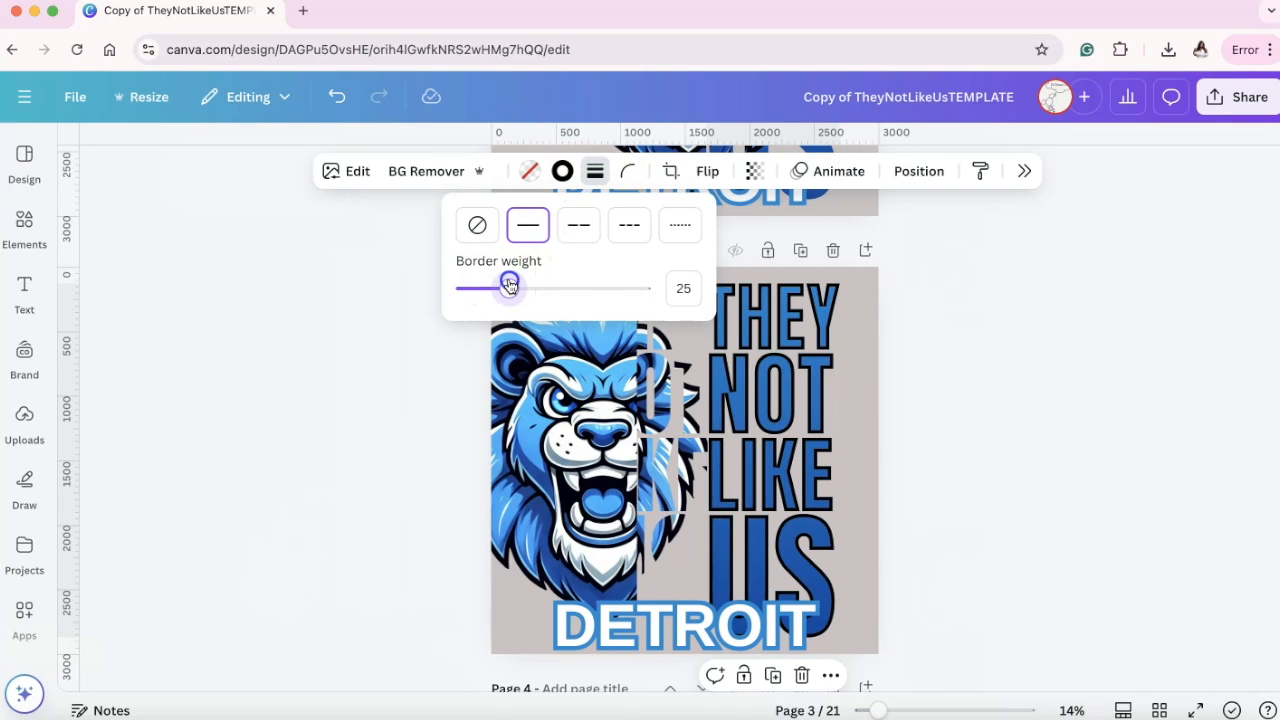
pyautogui.click(951, 354)
# Place the letter-cropped right half back over the outlined gradient lettering and rejoin the half lion to it.
pyautogui.moveTo(666, 404); pyautogui.dragTo(783, 402)
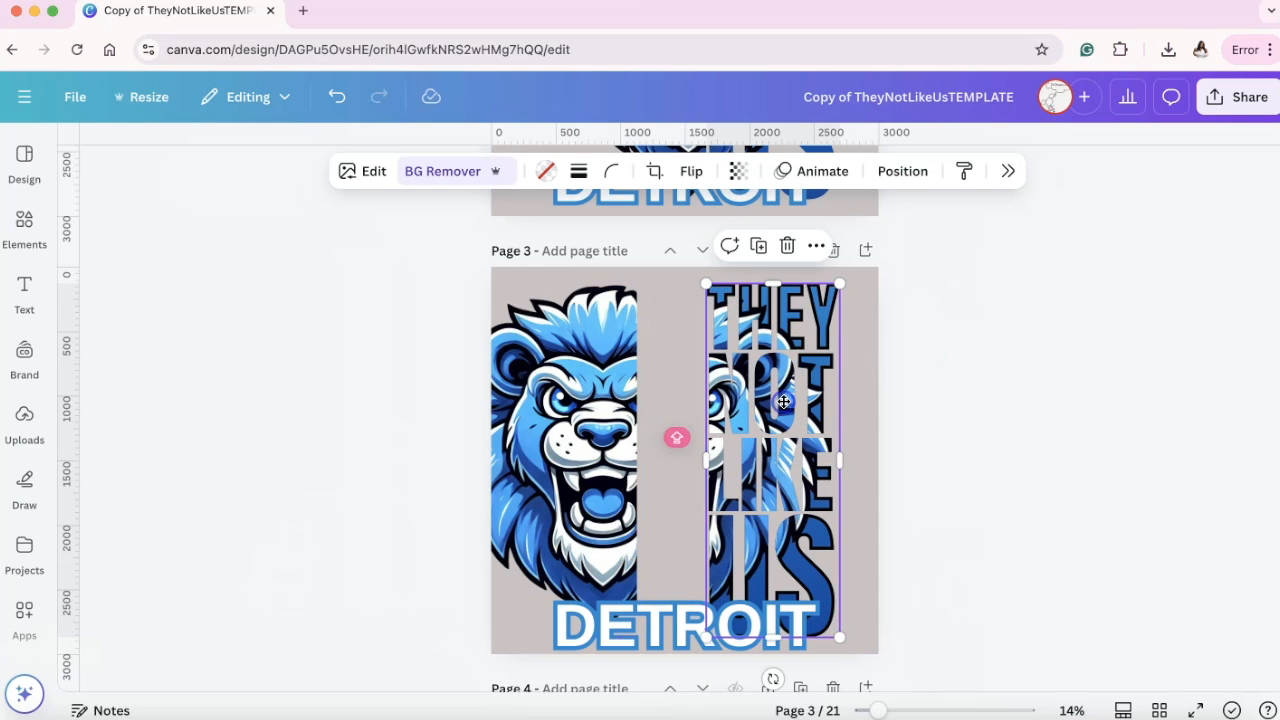
pyautogui.moveTo(609, 402); pyautogui.dragTo(676, 394)
pyautogui.click(949, 396)
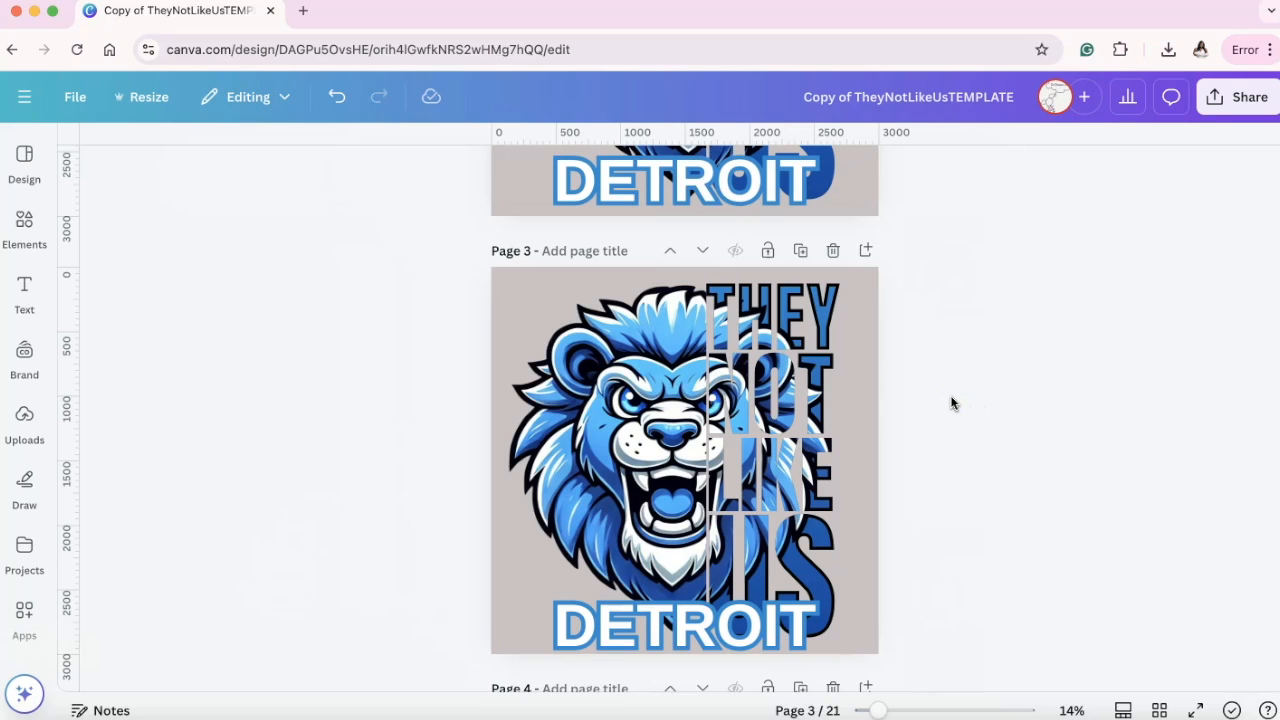
# Inspect the letter-cropped half on page 3 and compare the finished lion variations on pages 2 to 5.
pyautogui.click(760, 390)
pyautogui.click(955, 363)
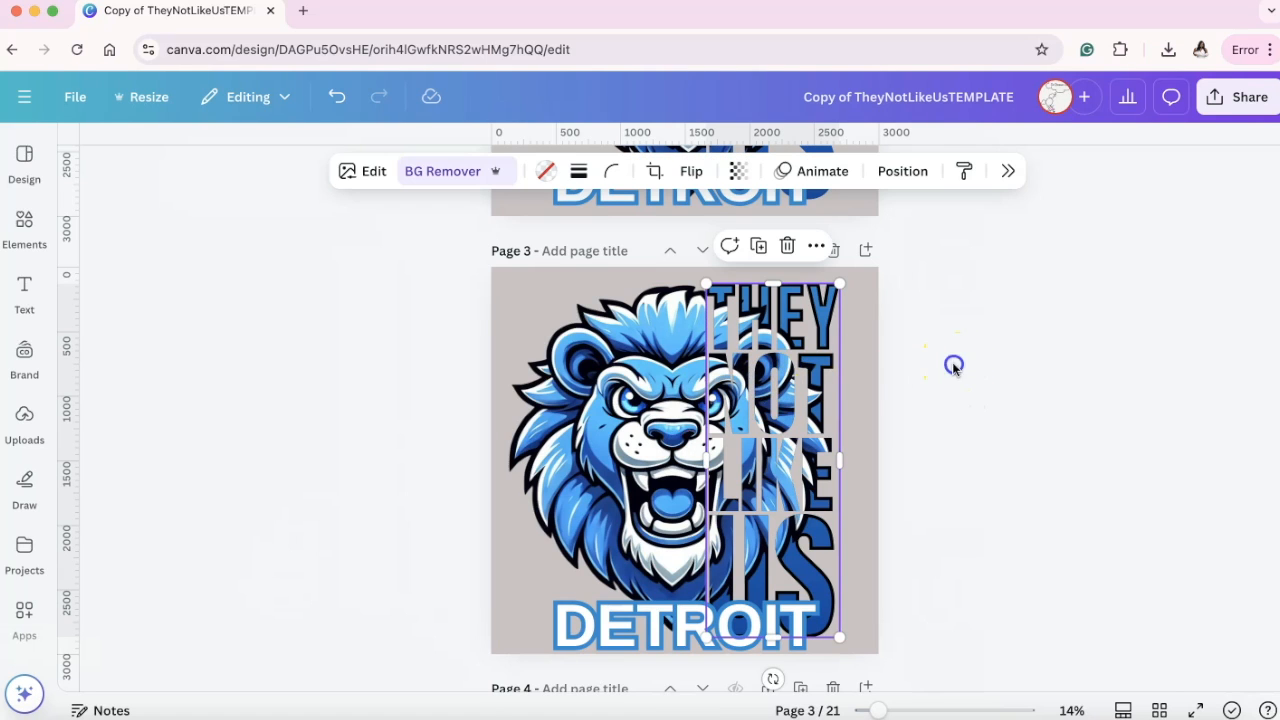
pyautogui.click(757, 371)
pyautogui.click(897, 326)
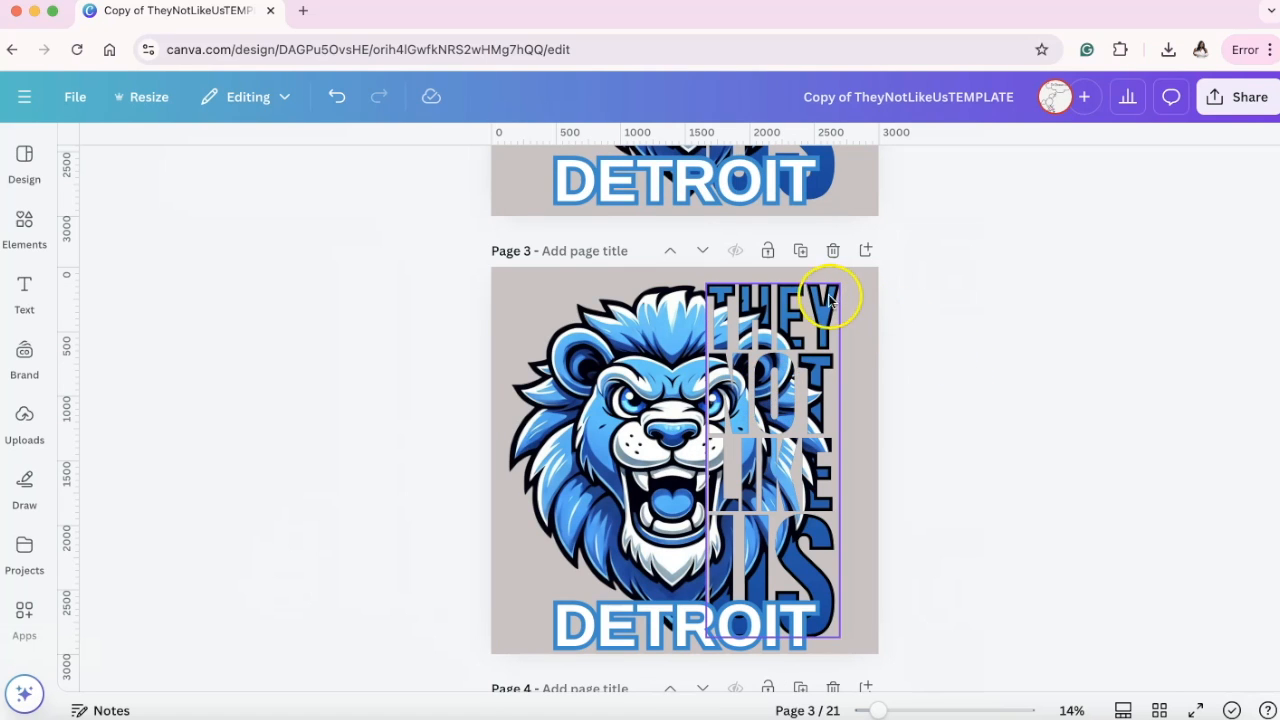
pyautogui.click(931, 316)
pyautogui.scroll(-1, 922, 412)
pyautogui.scroll(5, 922, 412)
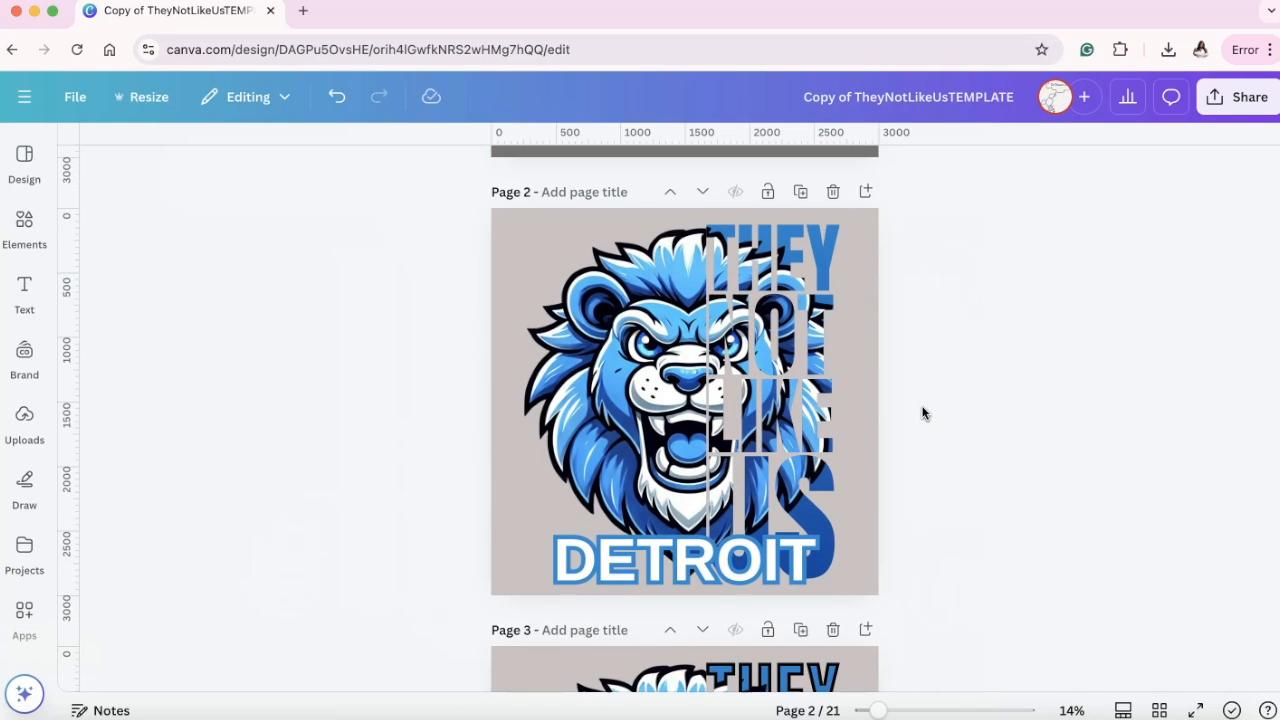
pyautogui.scroll(-10, 922, 412)
pyautogui.scroll(1, 922, 412)
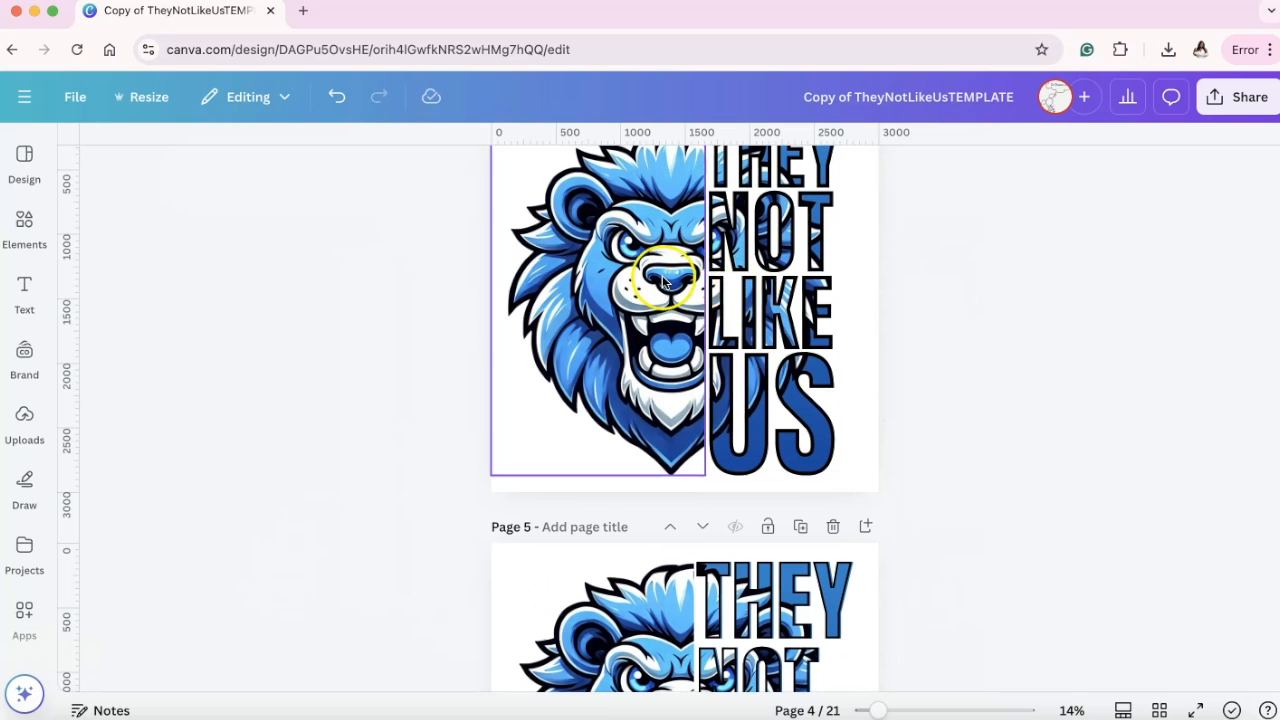
pyautogui.scroll(-3, 887, 418)
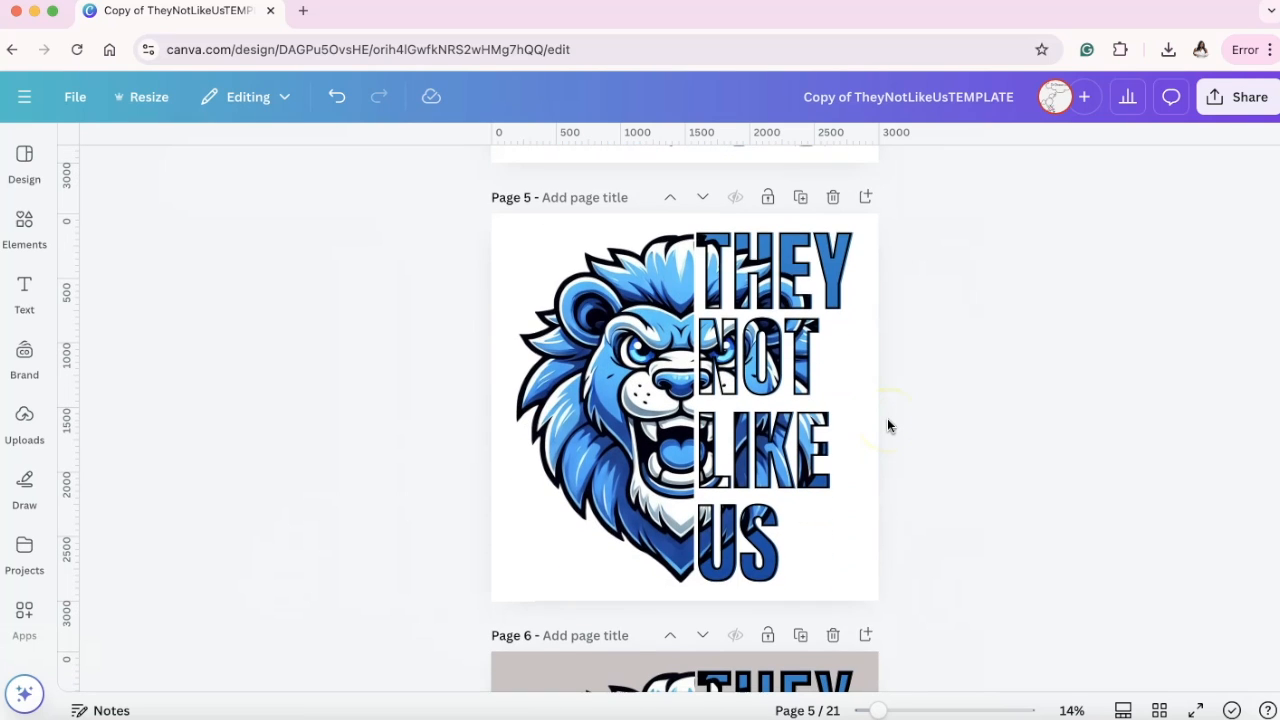
# Compare the lion variations on pages 5 to 7, including the Detroit versions, with the earlier designs back to page 1.
pyautogui.scroll(-1, 887, 426)
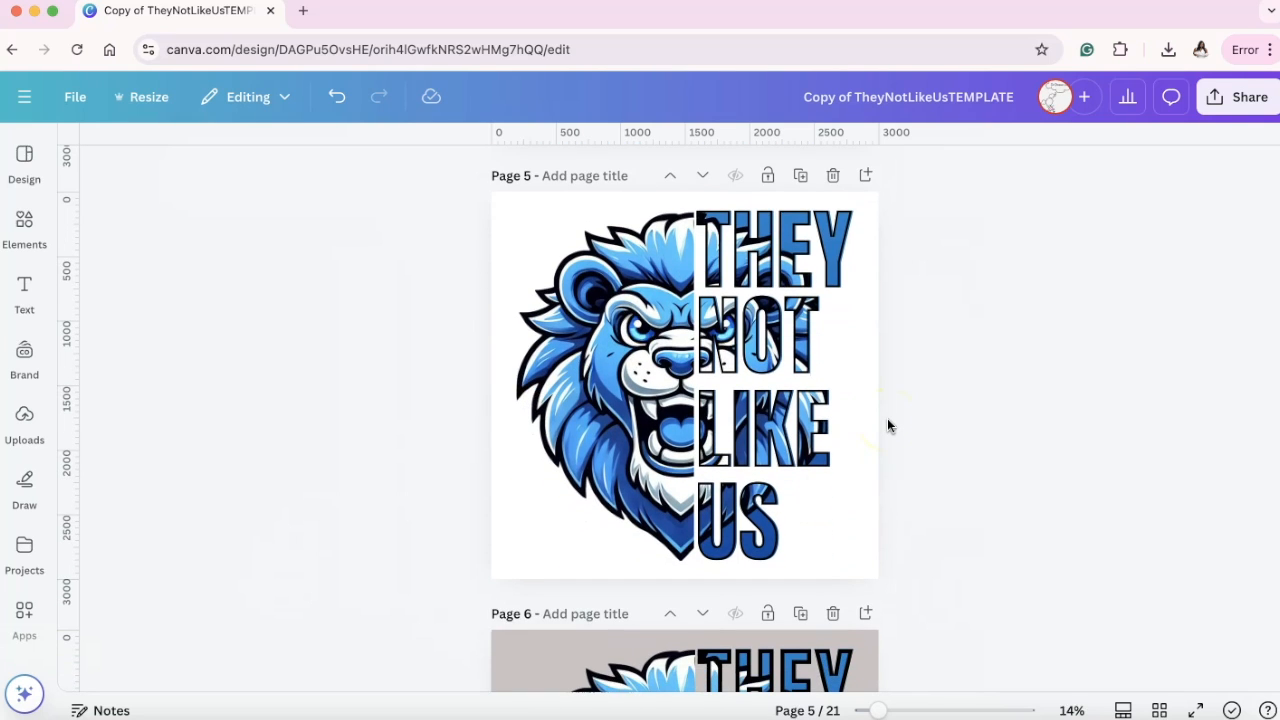
pyautogui.scroll(-5, 887, 426)
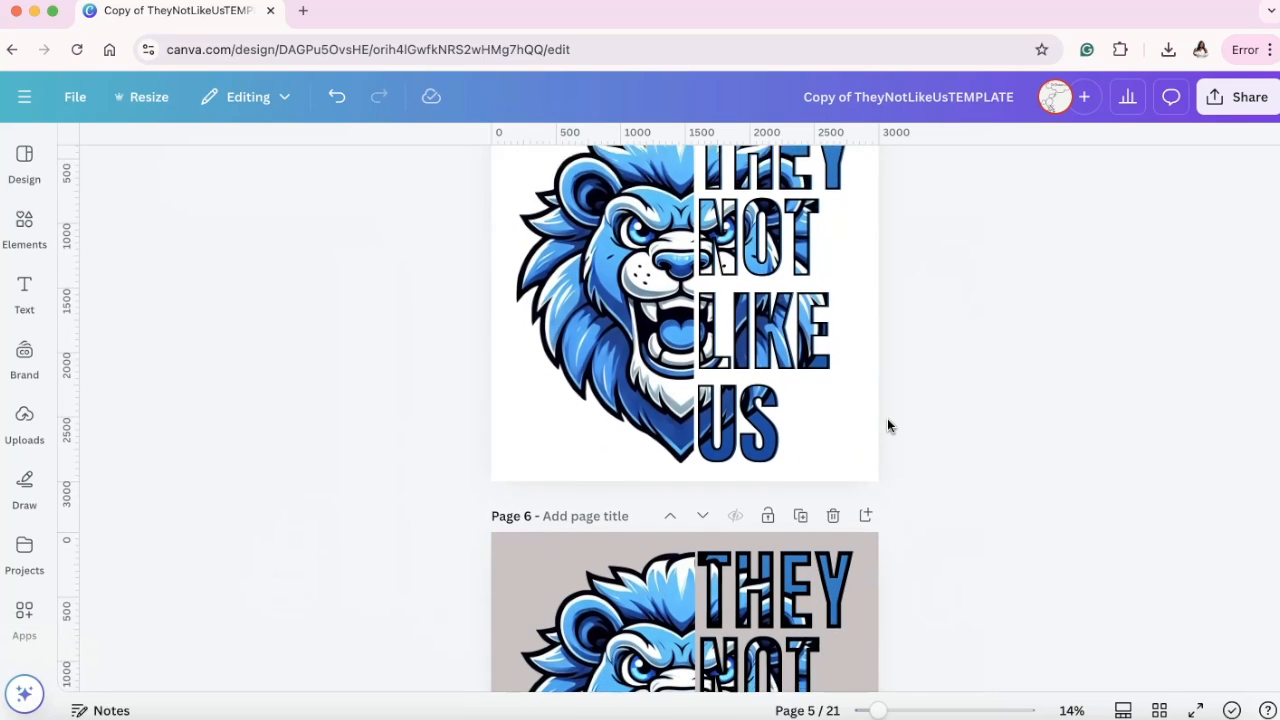
pyautogui.scroll(-2, 887, 426)
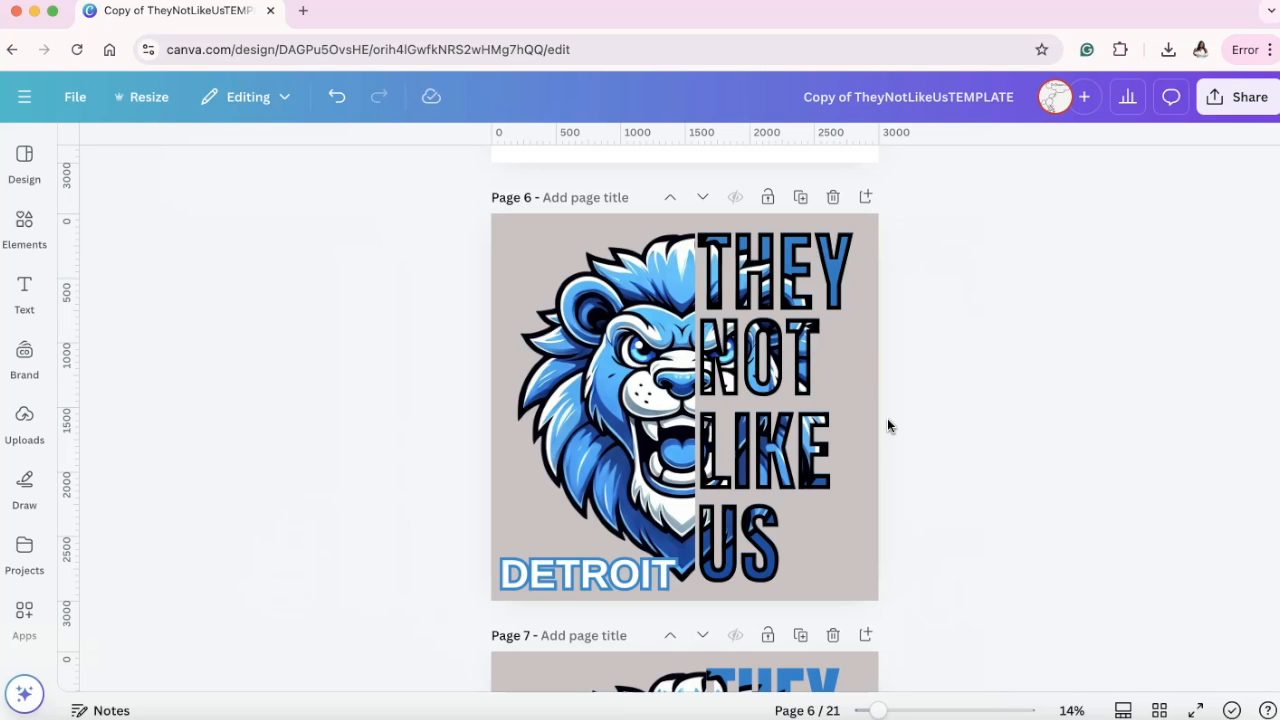
pyautogui.scroll(-6, 887, 426)
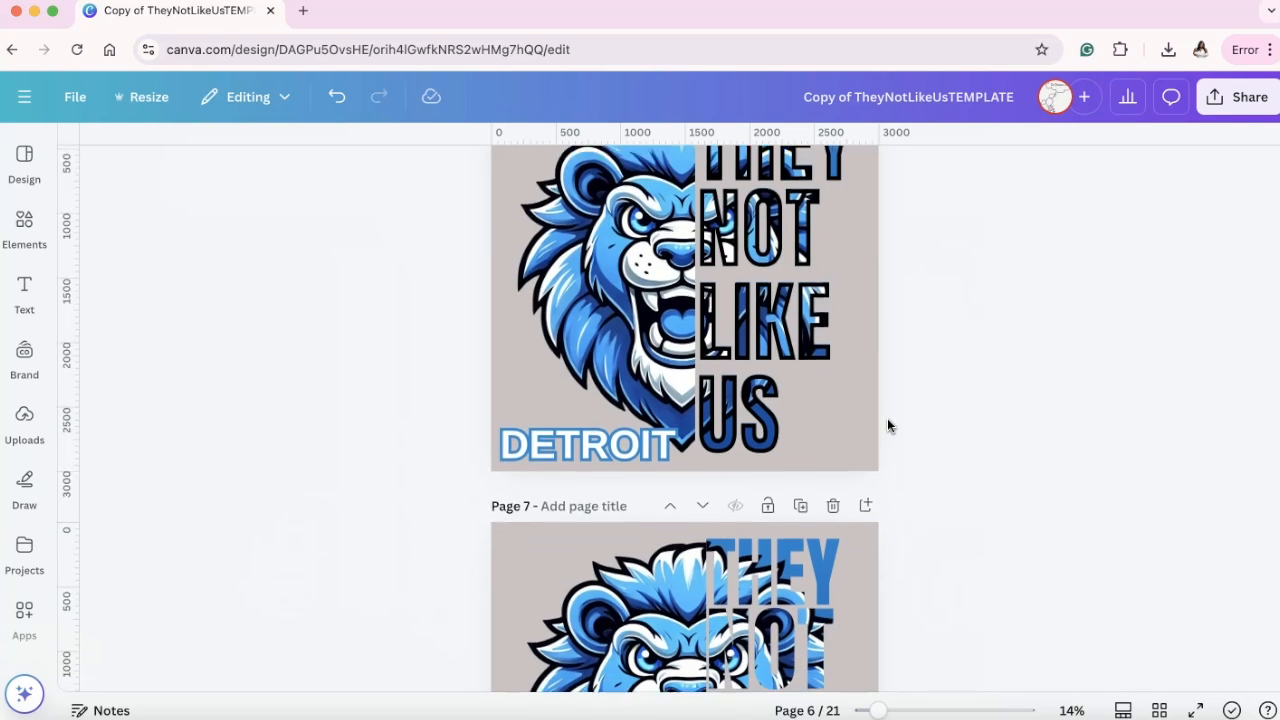
pyautogui.scroll(1, 887, 426)
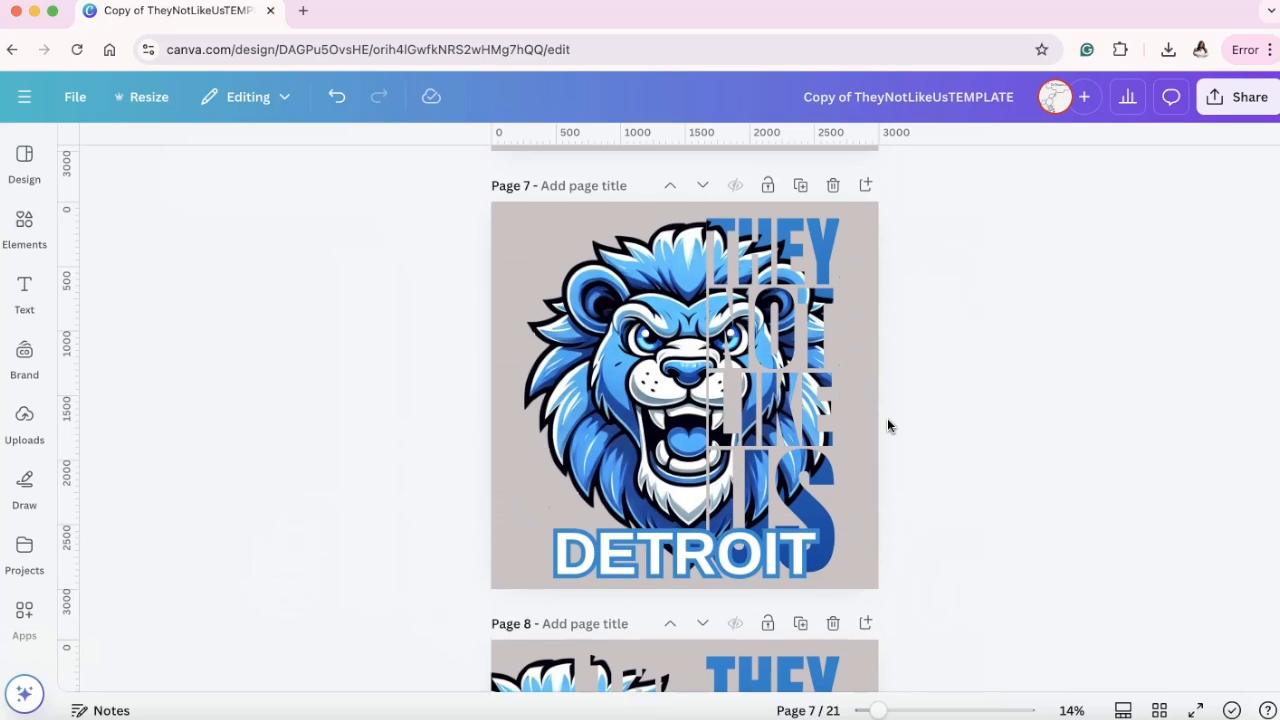
pyautogui.scroll(10, 887, 426)
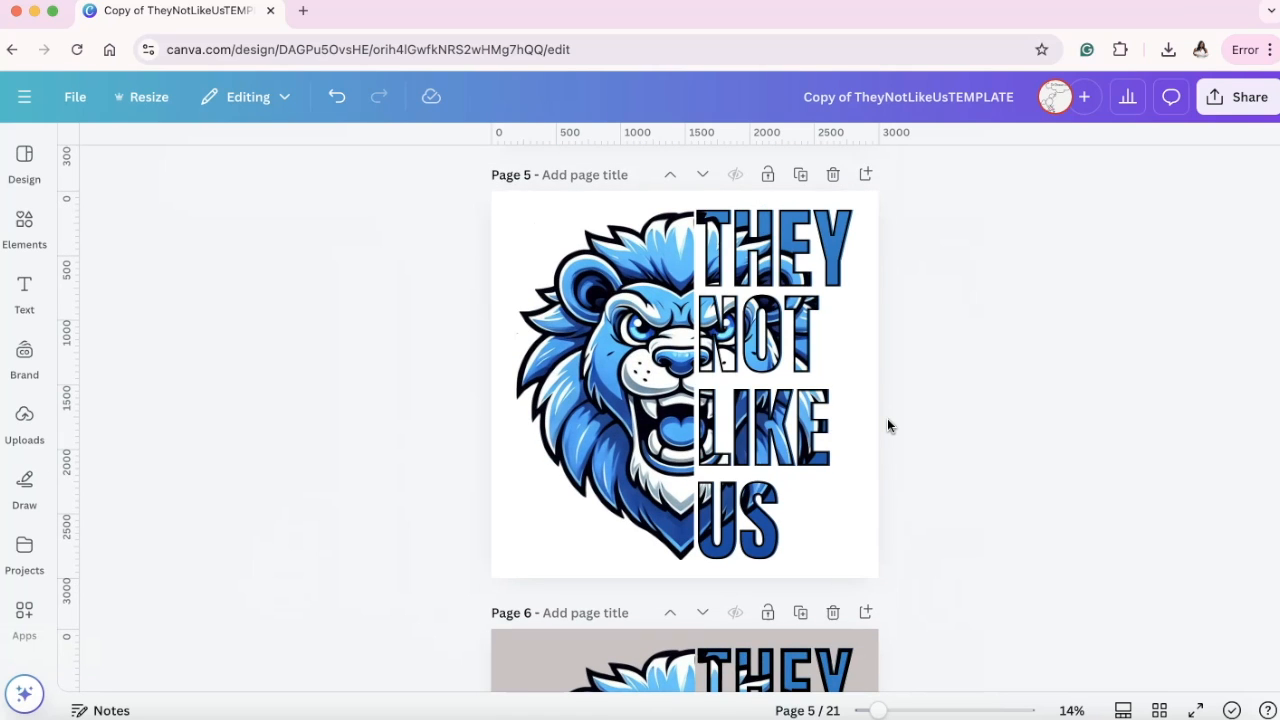
pyautogui.scroll(10, 887, 426)
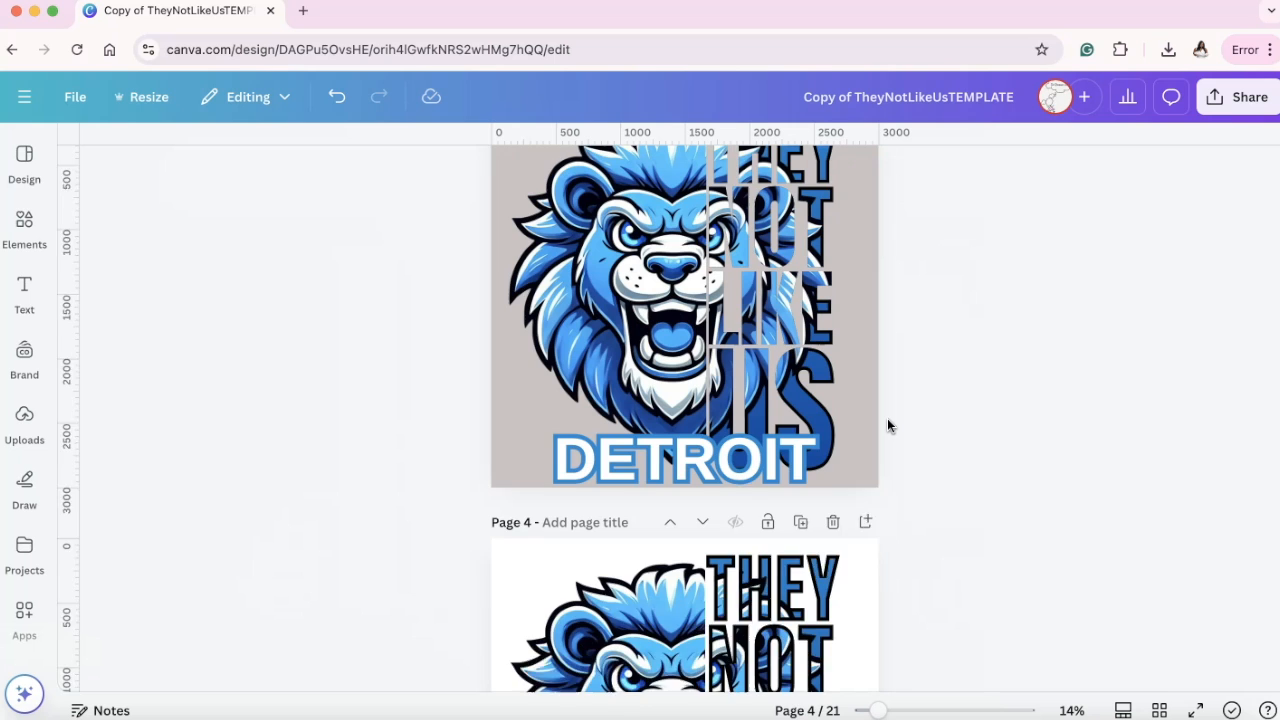
pyautogui.scroll(10, 887, 426)
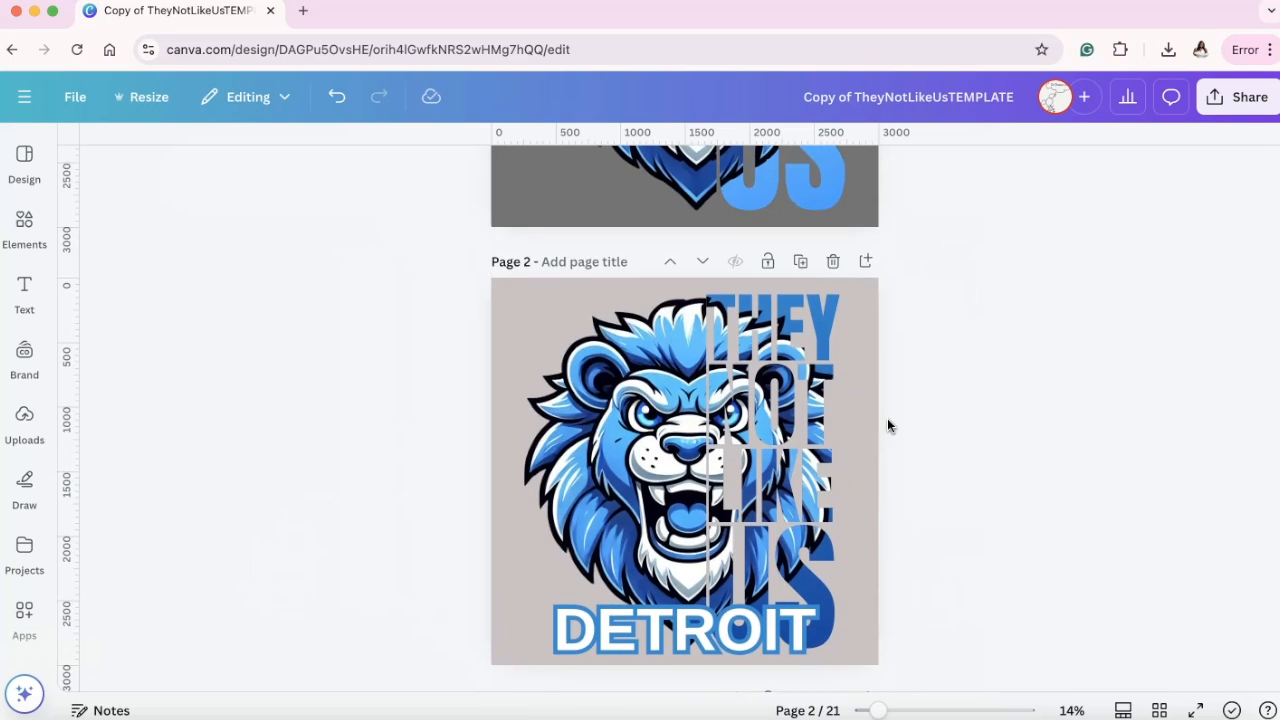
pyautogui.scroll(2, 887, 426)
pyautogui.click(1021, 365)
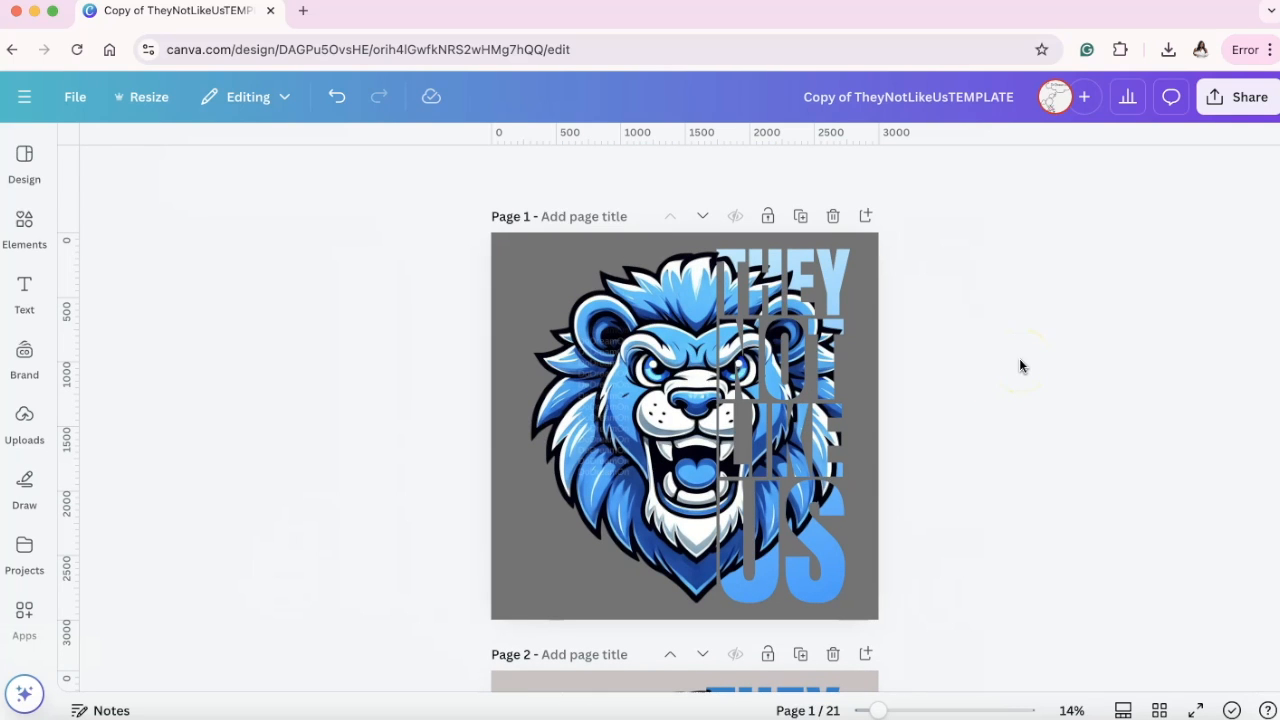
# Review the lion designs from page 1 onward and examine the lettering on pages 5 to 7 at 20% zoom.
pyautogui.scroll(-8, 1020, 365)
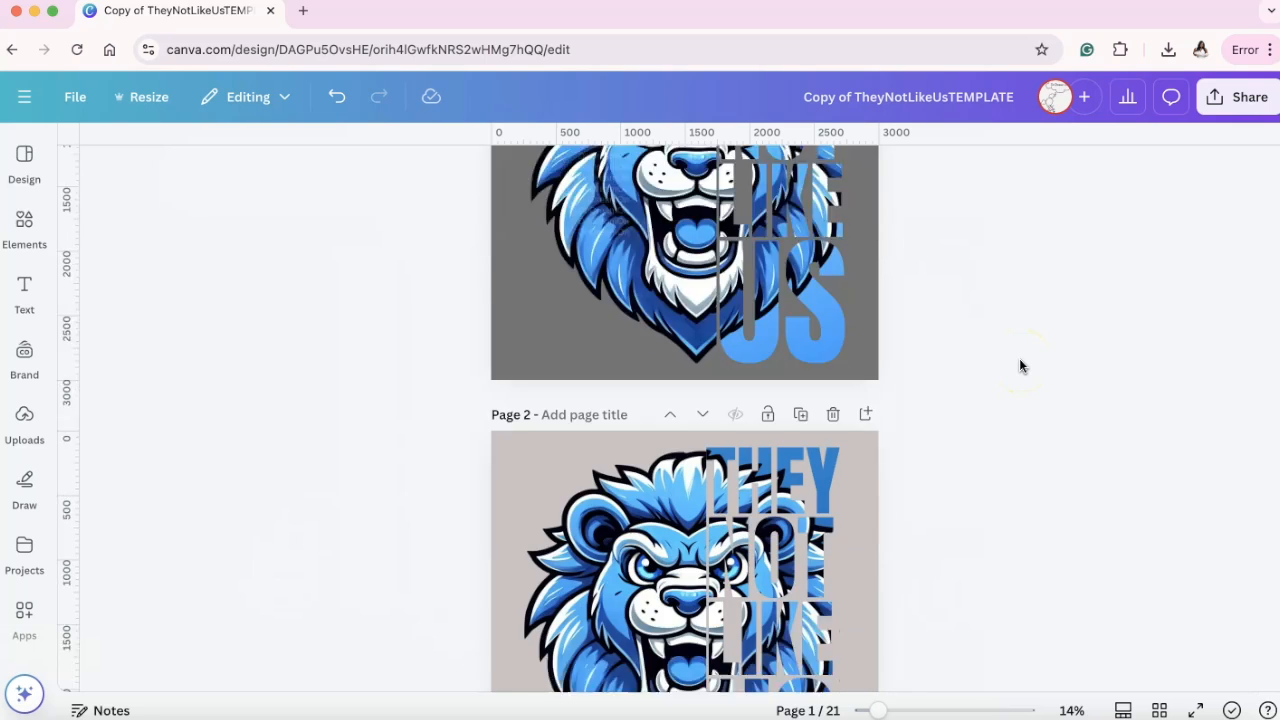
pyautogui.scroll(-2, 1019, 365)
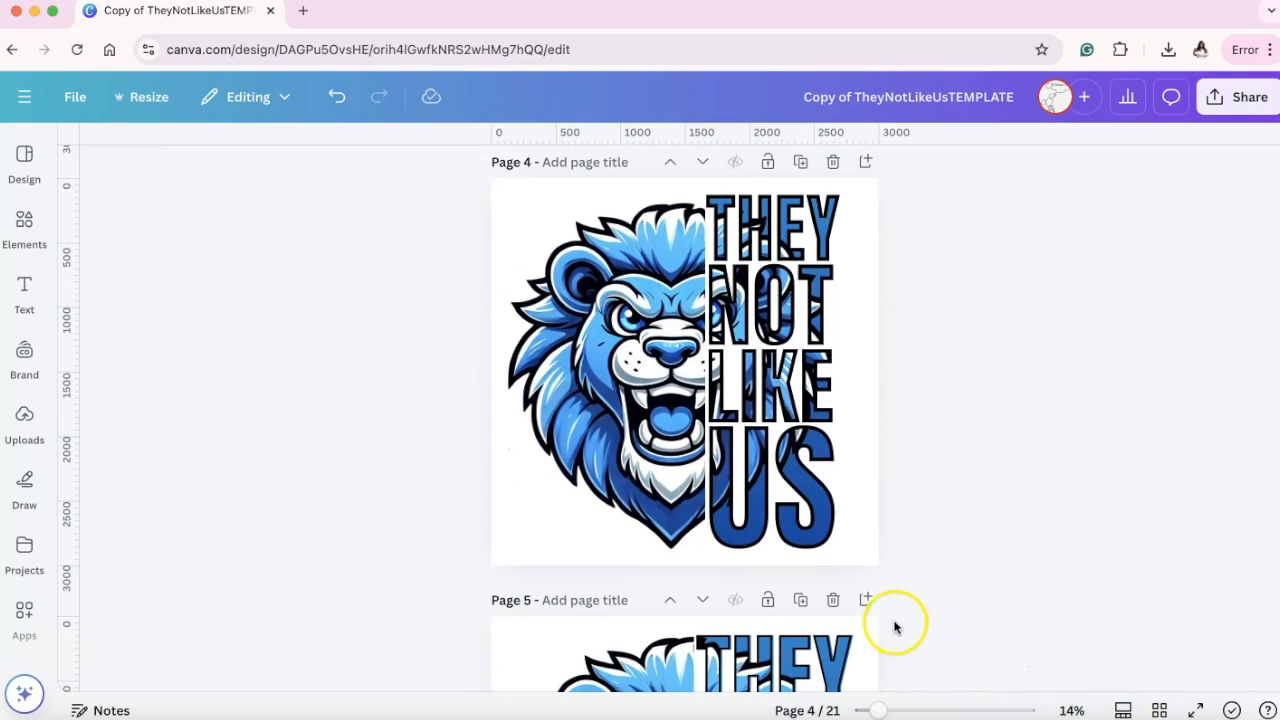
pyautogui.scroll(-12, 894, 624)
pyautogui.scroll(-3, 894, 626)
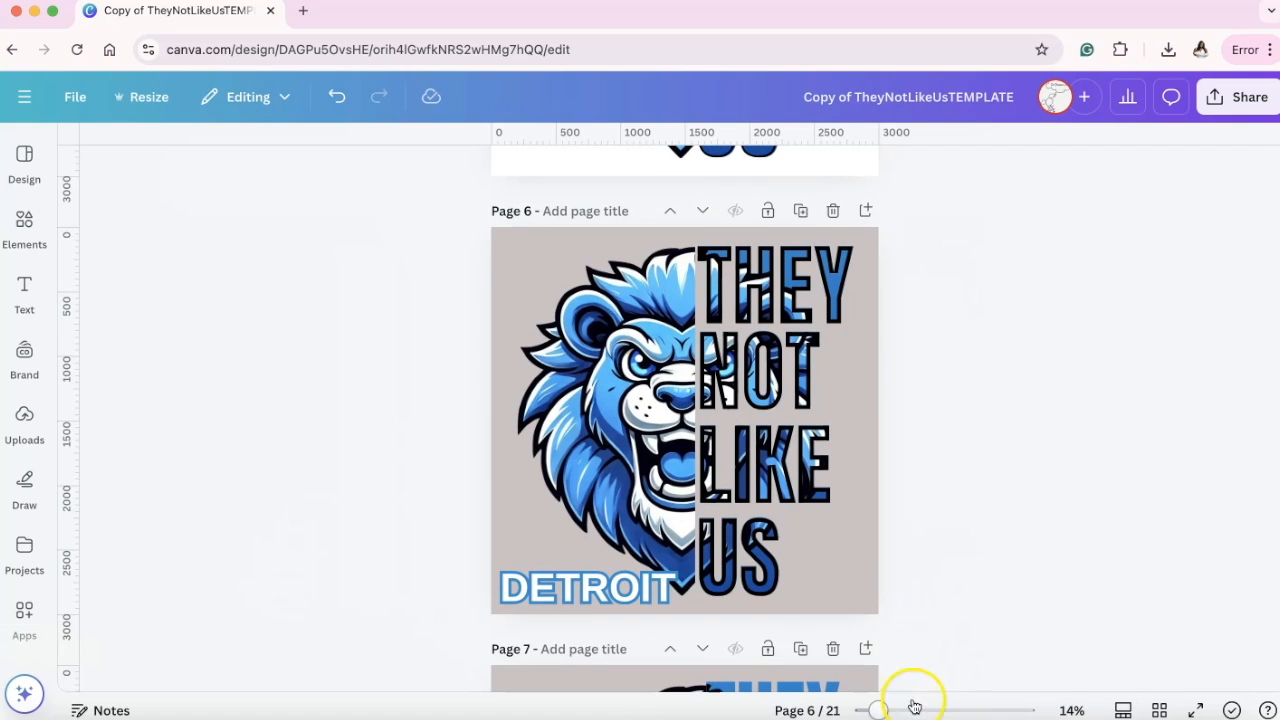
pyautogui.moveTo(881, 712)
pyautogui.mouseDown()
pyautogui.moveTo(903, 712)
pyautogui.moveTo(892, 712)
pyautogui.mouseUp()
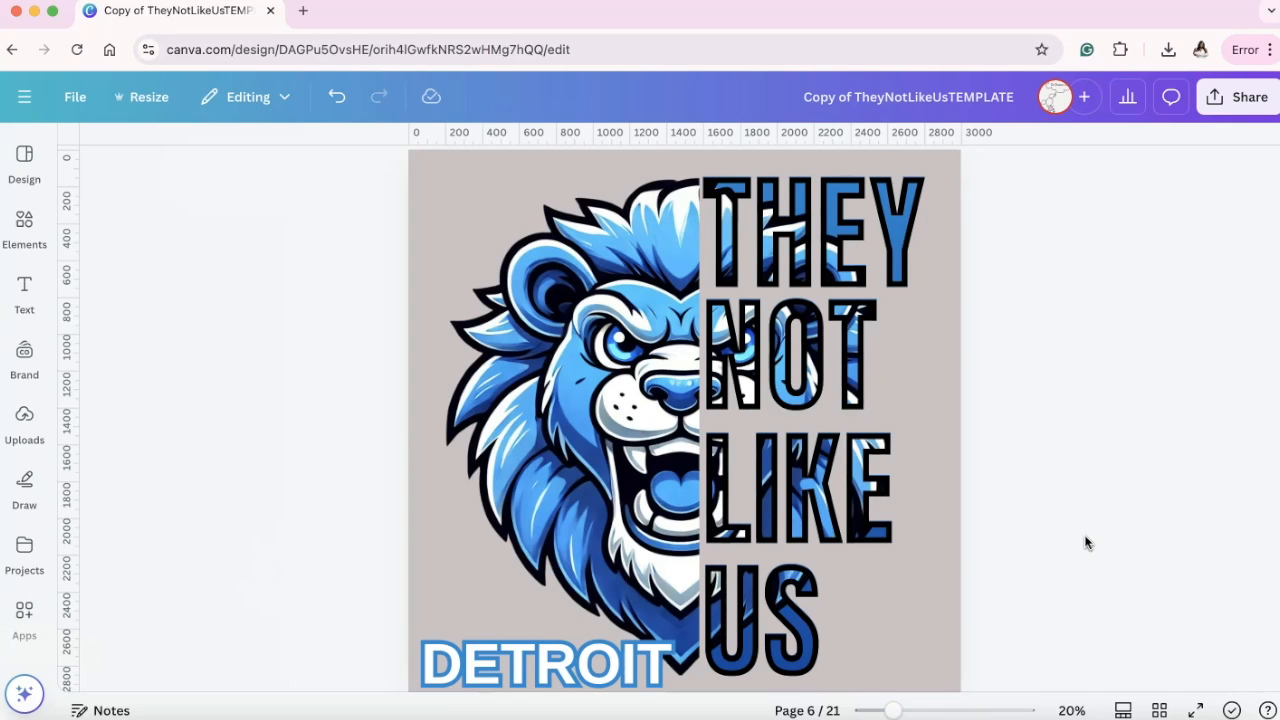
pyautogui.scroll(-5, 1087, 543)
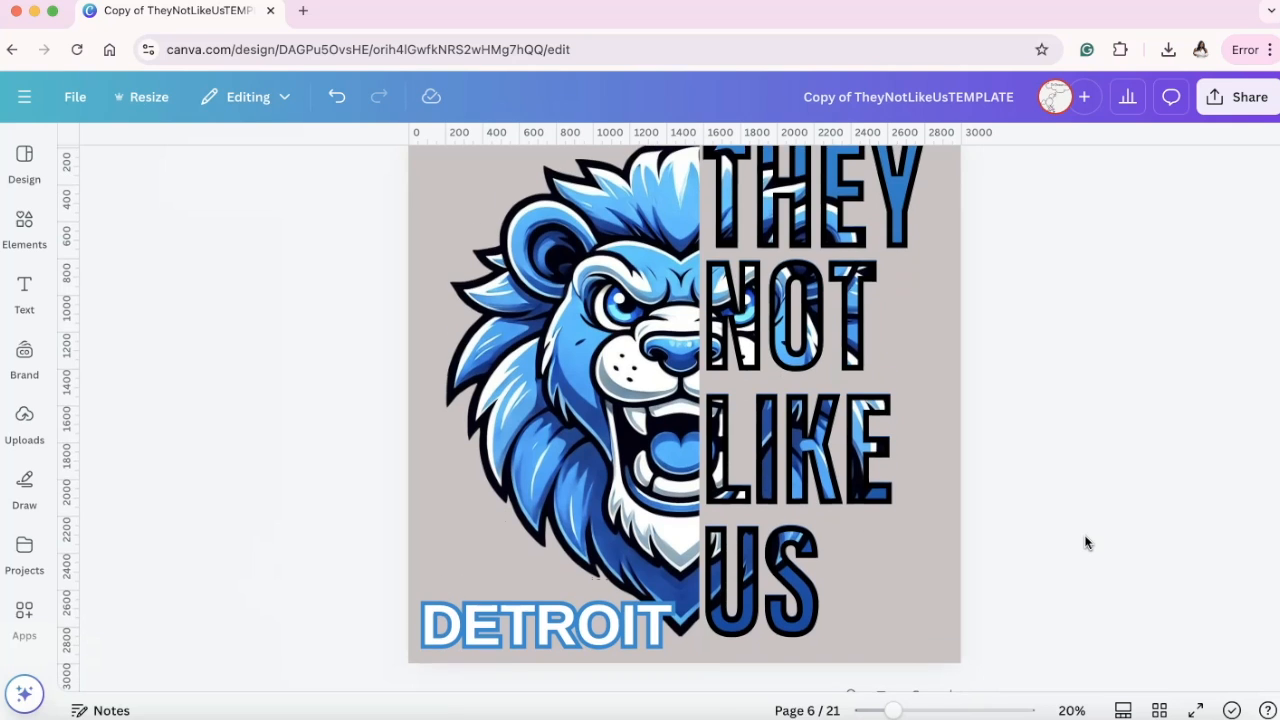
pyautogui.scroll(-2, 1087, 543)
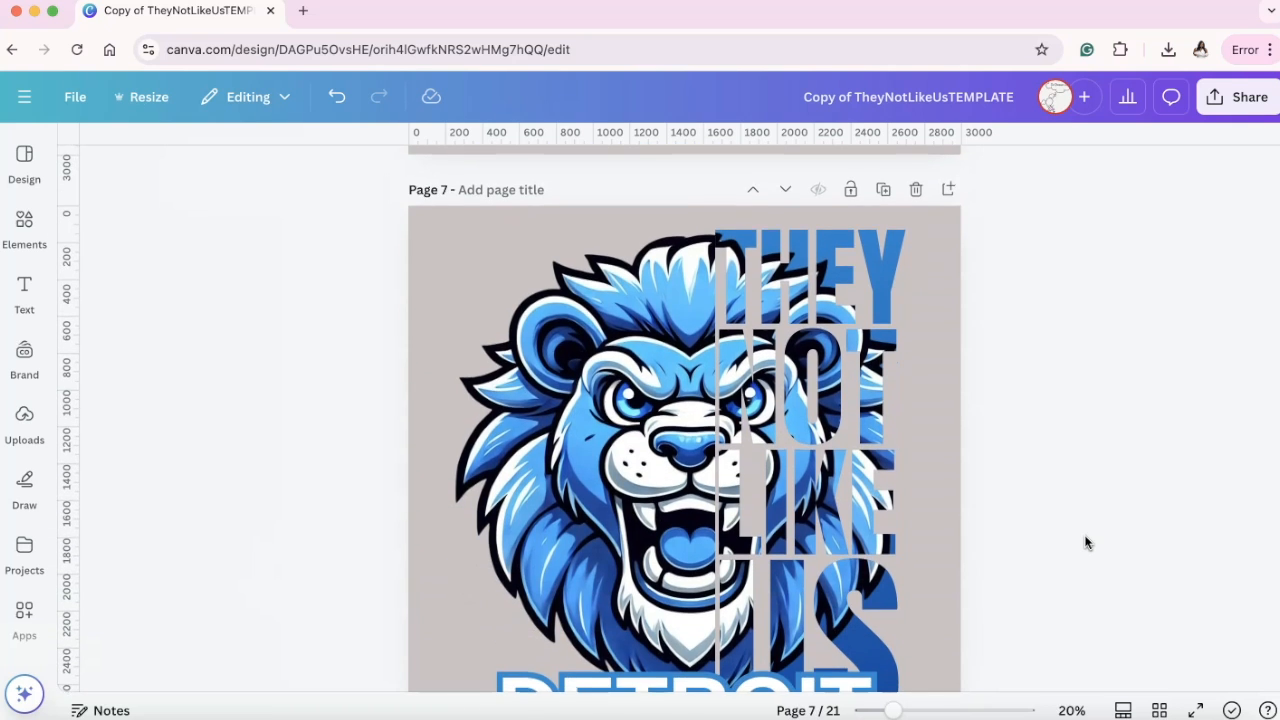
pyautogui.scroll(7, 1087, 543)
pyautogui.scroll(5, 1087, 543)
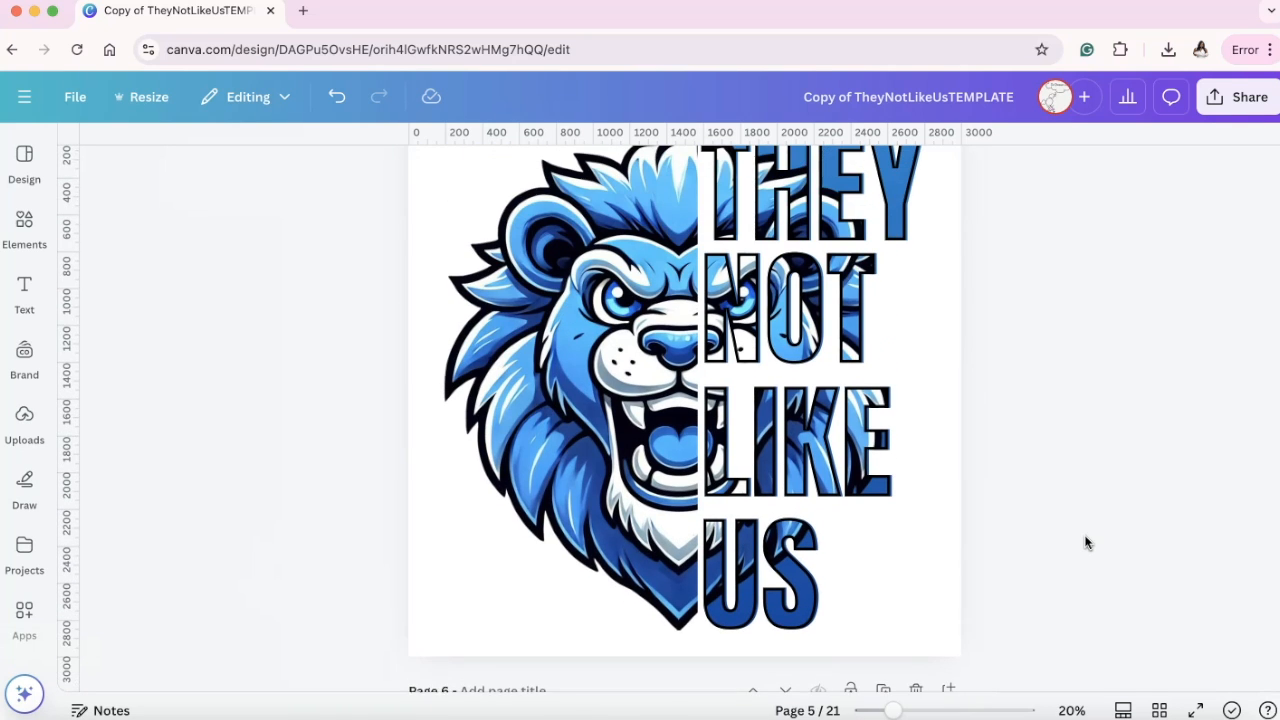